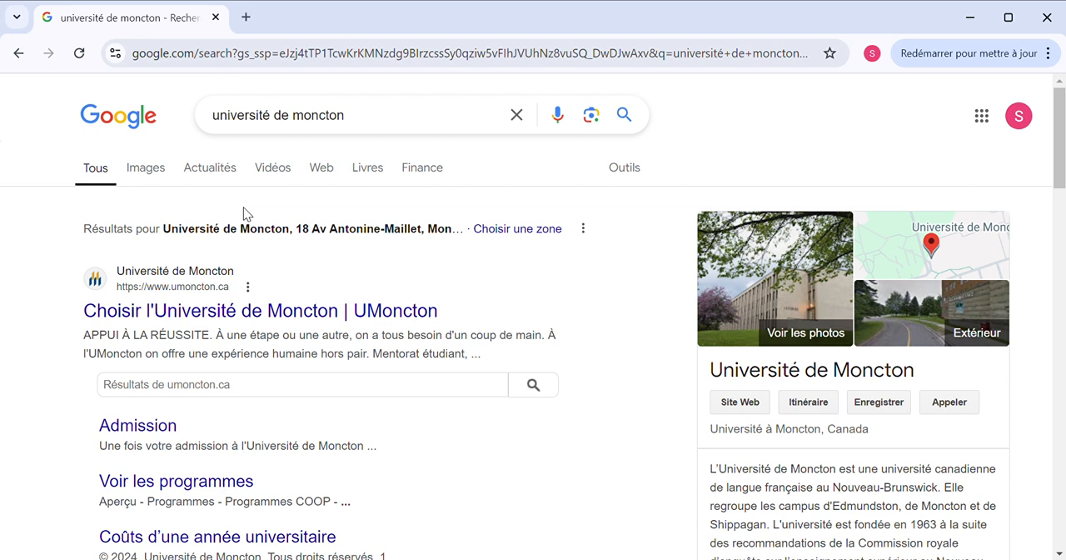
Open the Université de Moncton official website from the search results
left_click(211, 119)
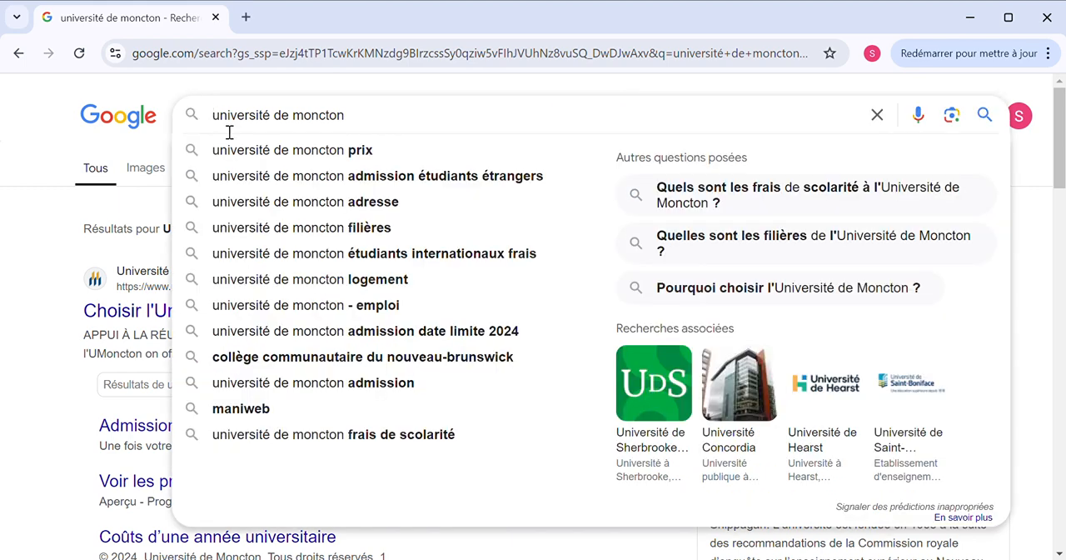
left_click(368, 124)
left_click(144, 201)
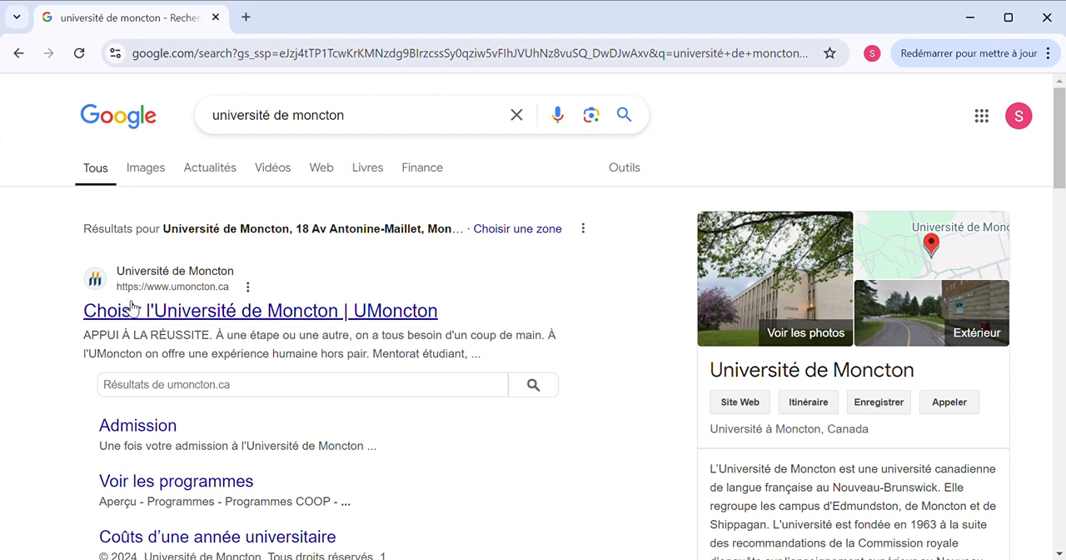
left_click(206, 312)
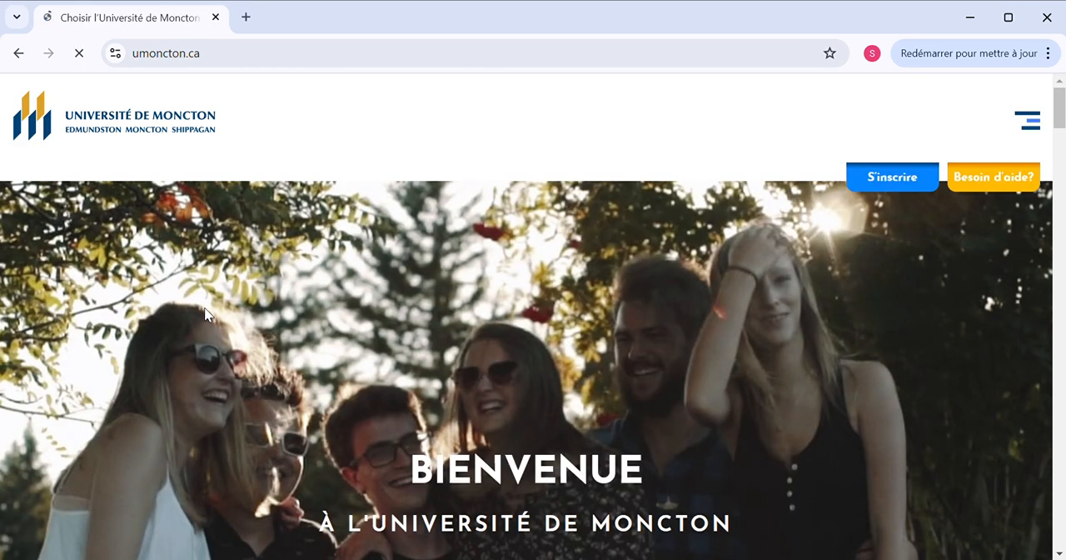
Look over the university home page, including its programmes, campuses, student testimonials and placement rate sections
scroll(204, 313, "down", 2)
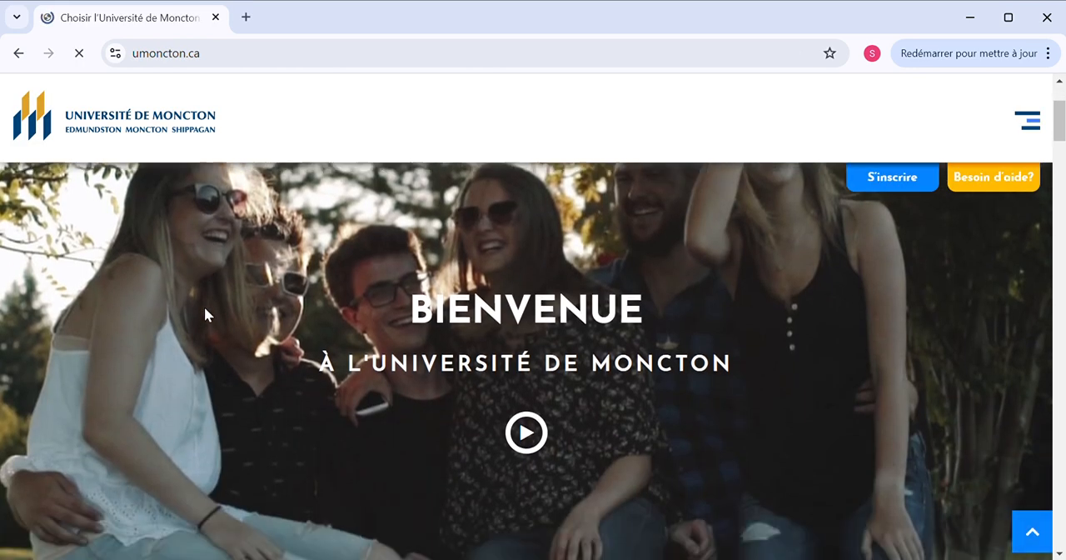
scroll(205, 308, "down", 7)
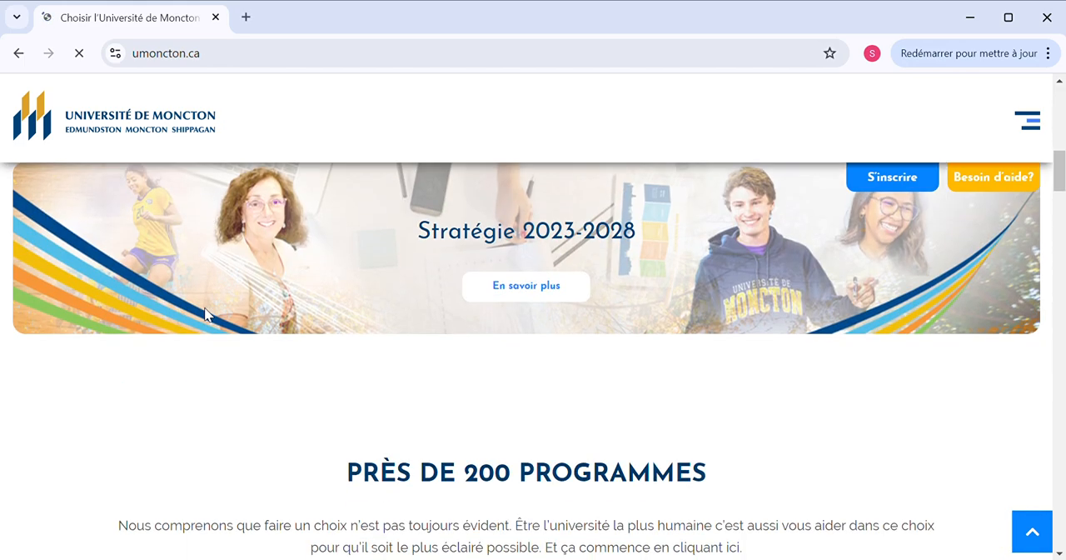
scroll(205, 312, "down", 4)
scroll(206, 314, "up", 2)
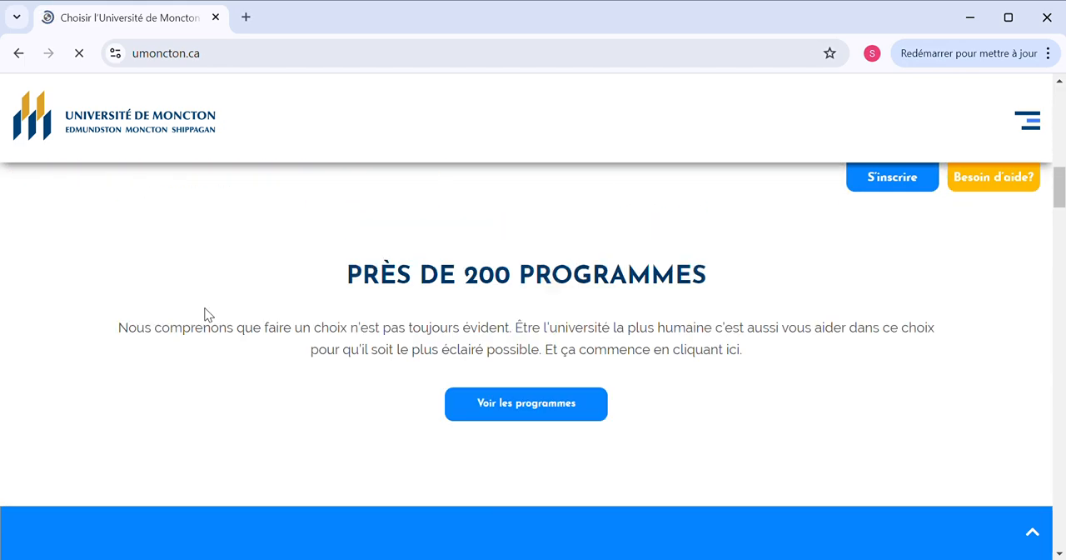
scroll(205, 313, "up", 8)
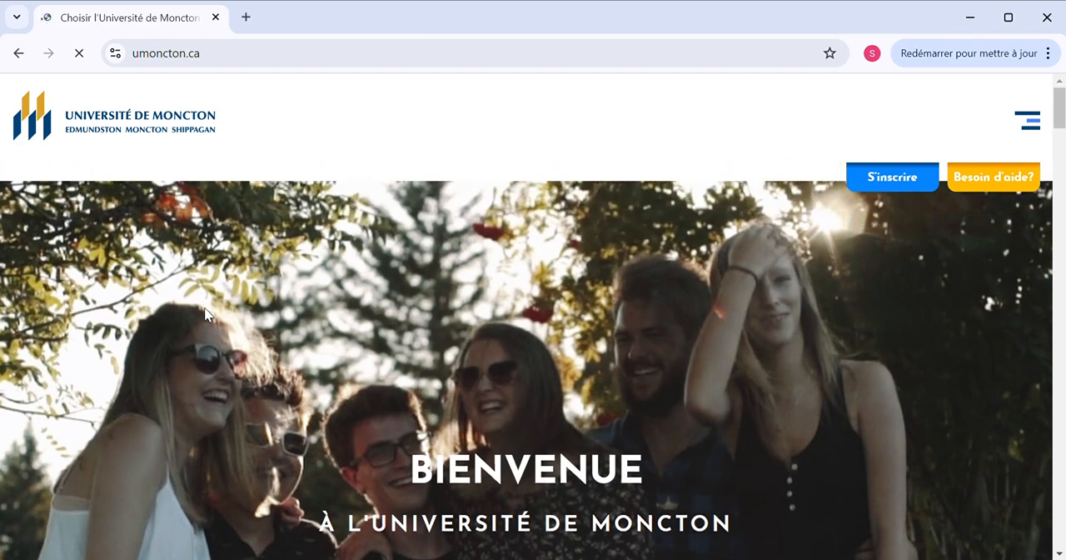
scroll(207, 313, "down", 5)
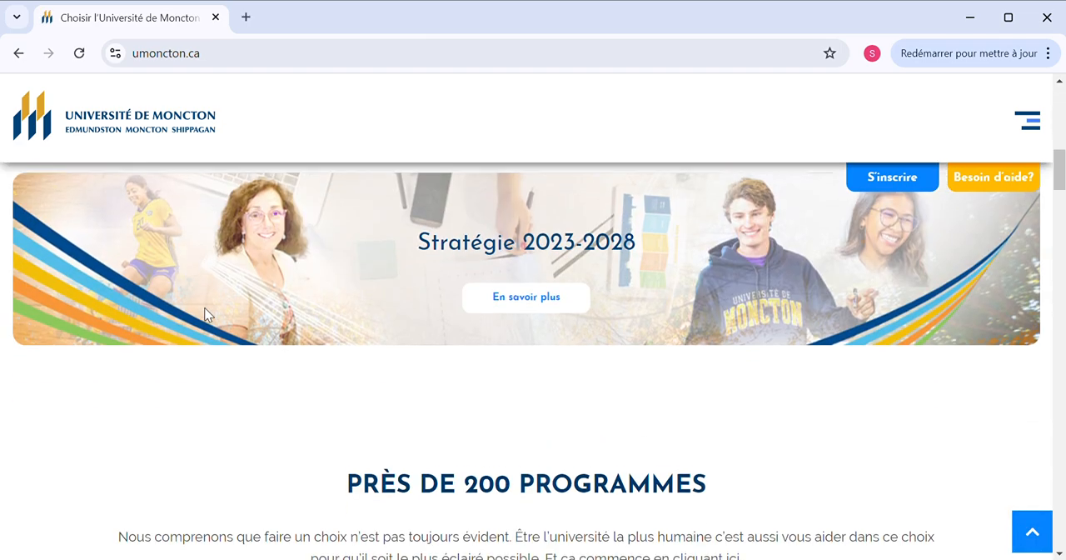
scroll(207, 314, "down", 6)
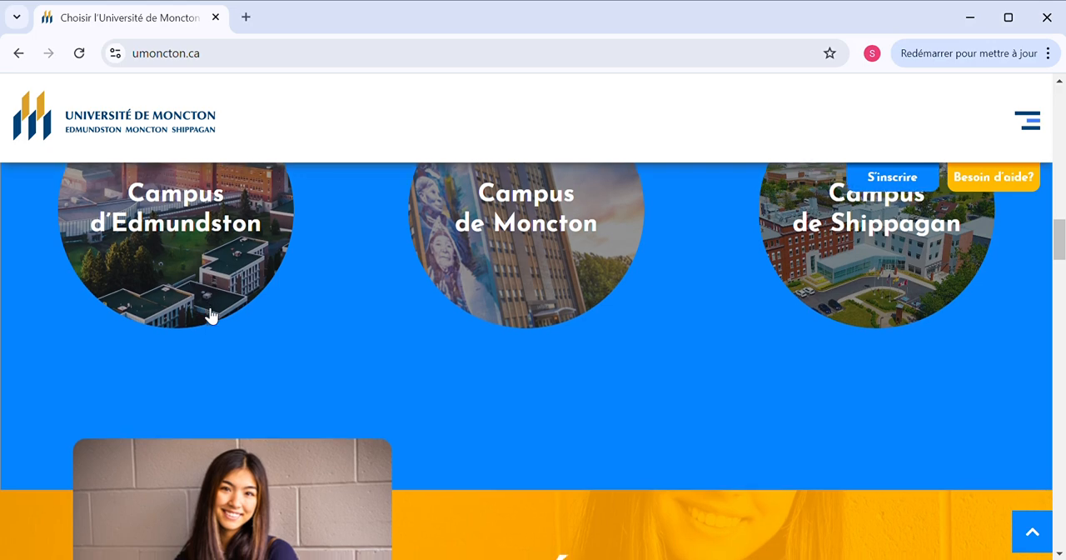
scroll(209, 315, "down", 8)
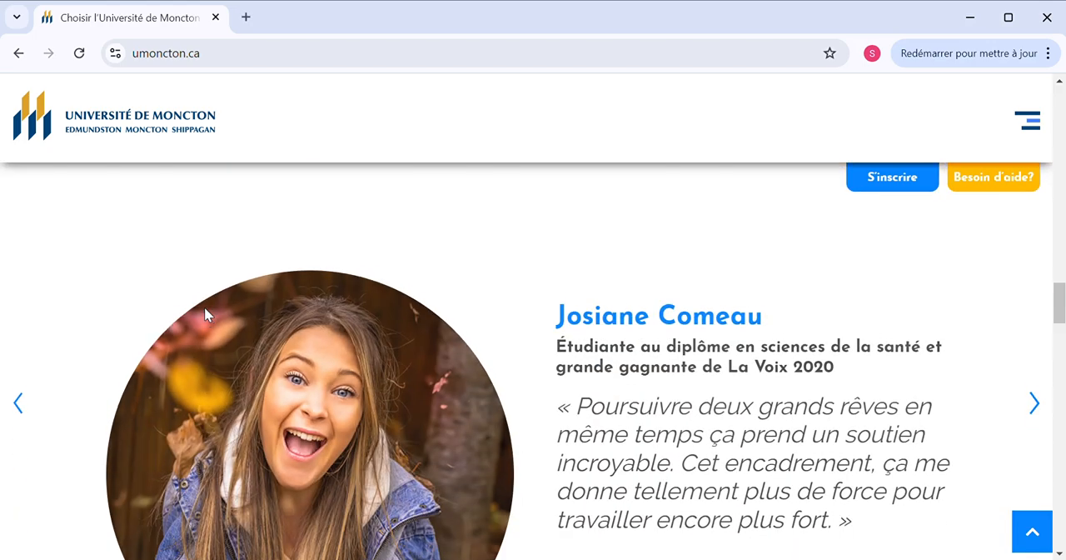
scroll(207, 313, "down", 6)
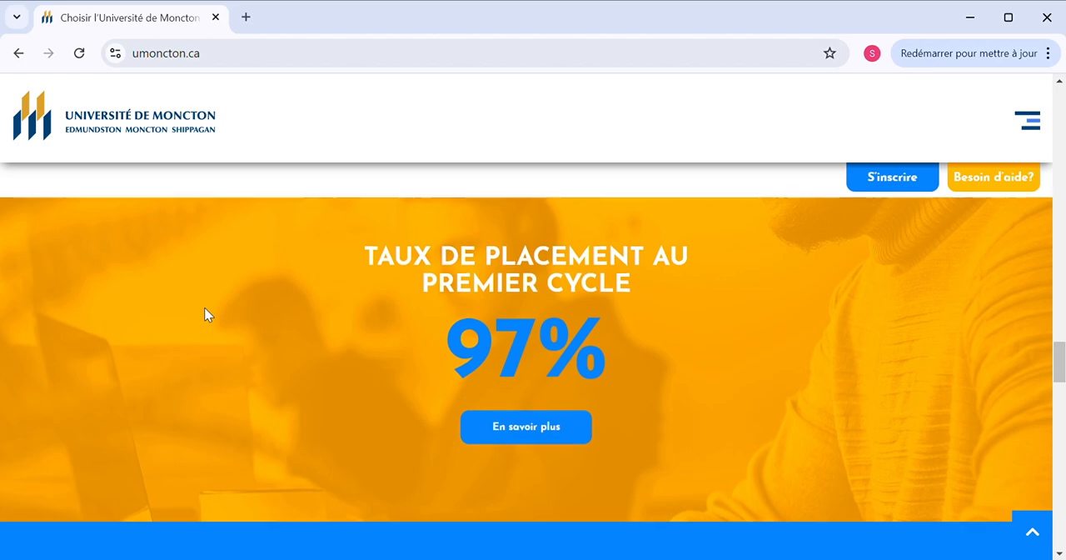
scroll(208, 314, "up", 20)
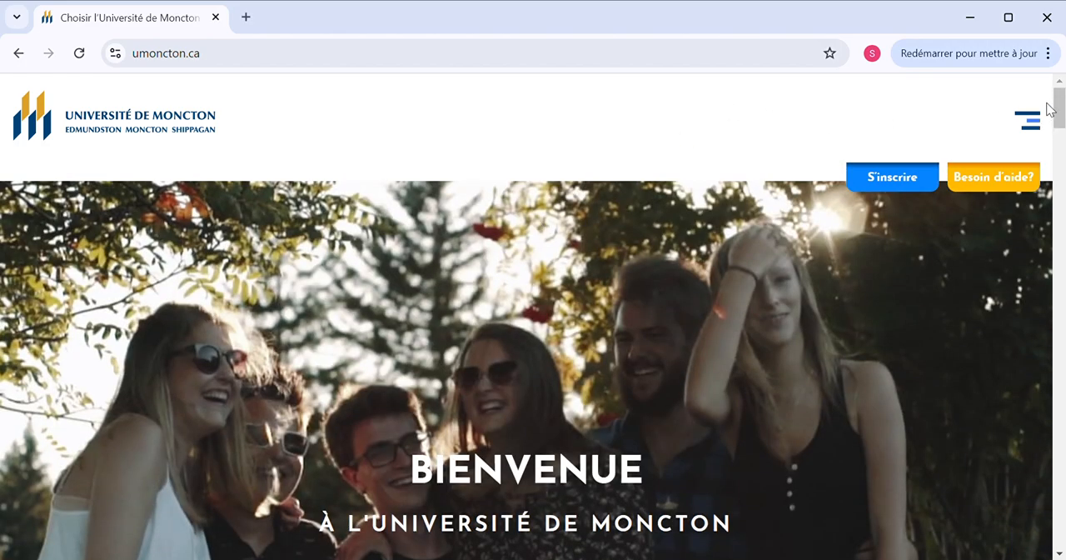
Open the Programmes page for future students and review the programme categories offered
left_click(1030, 123)
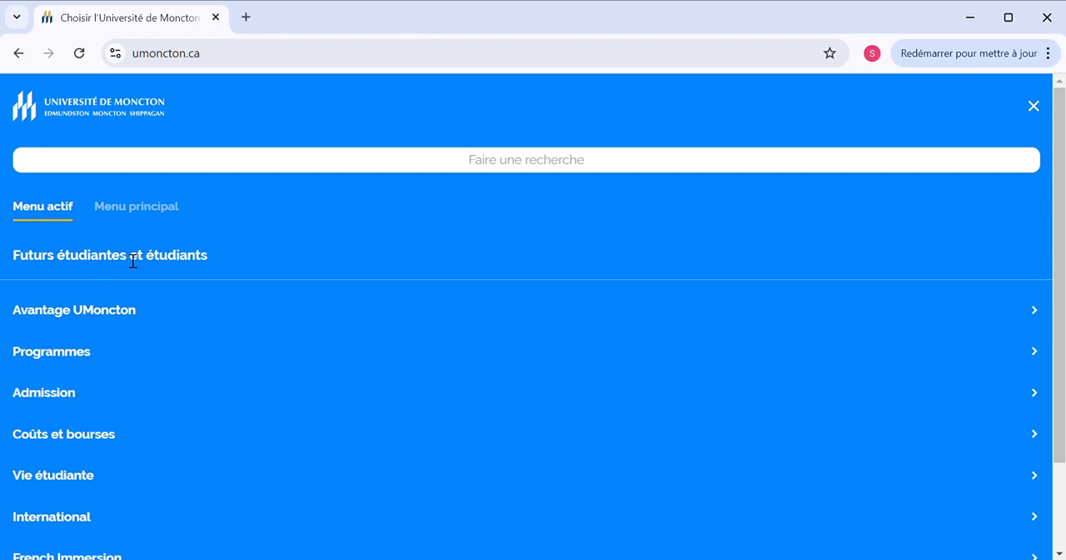
left_click(77, 359)
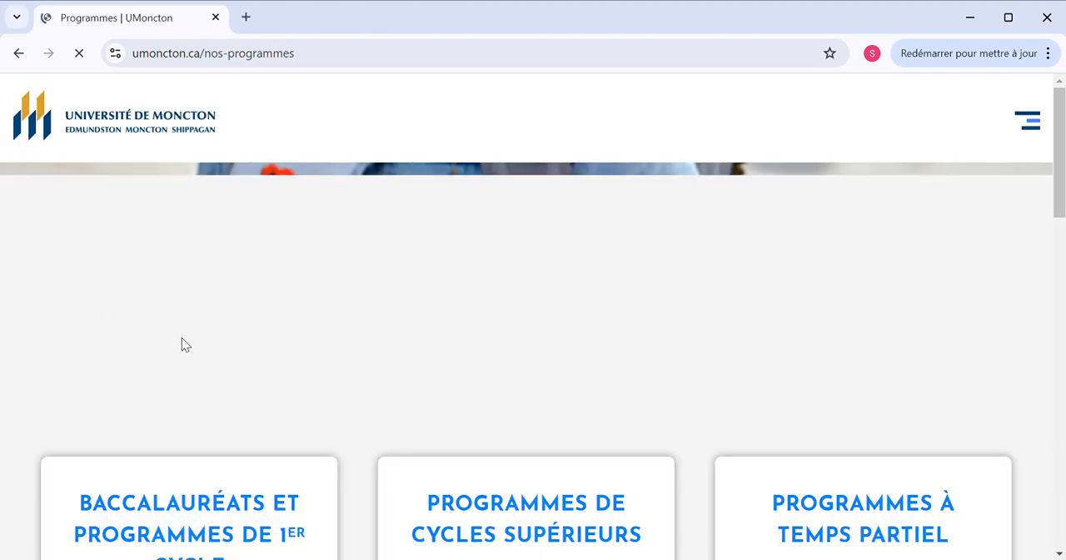
scroll(187, 353, "down", 2)
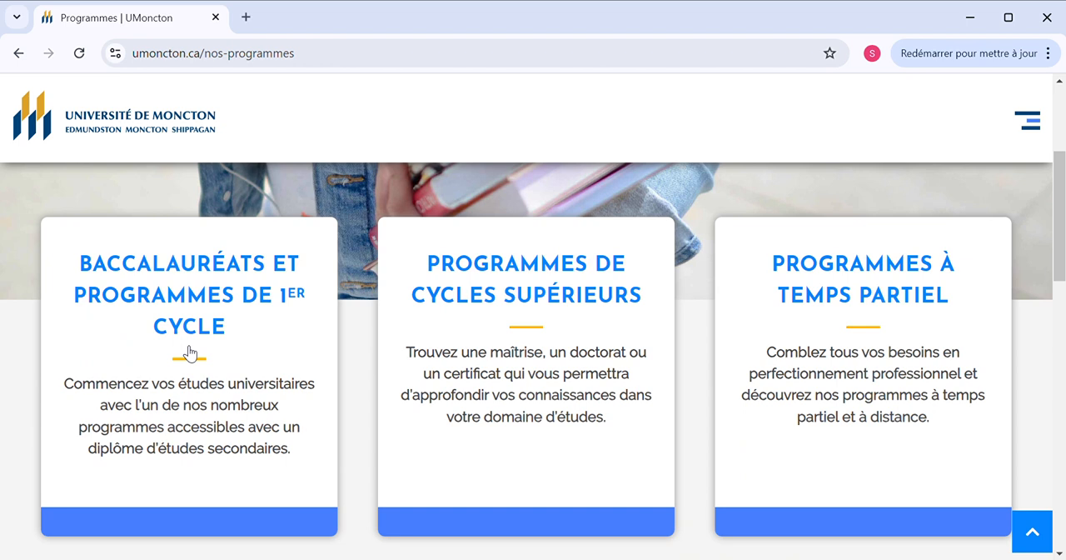
scroll(190, 353, "down", 5)
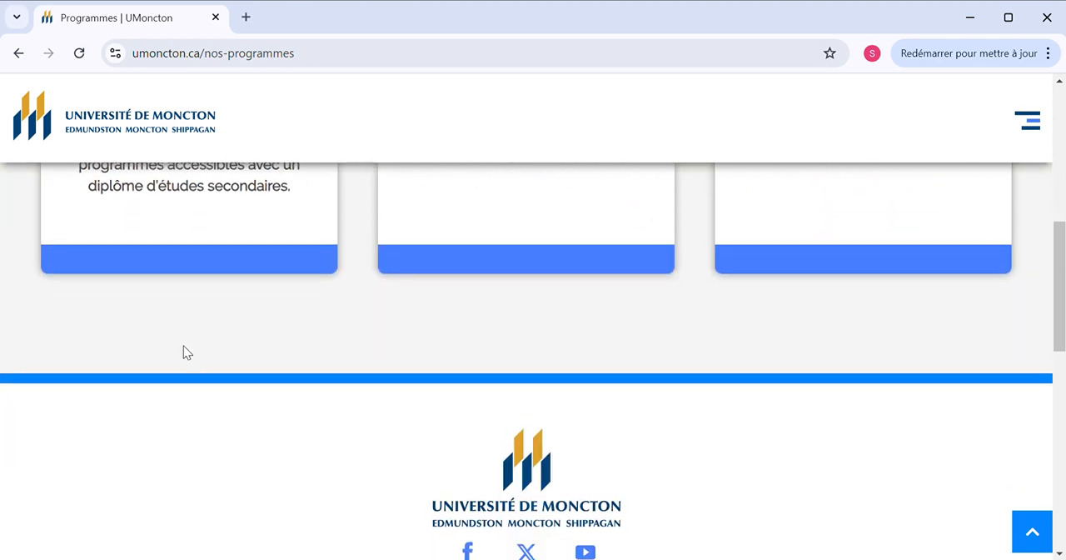
scroll(188, 353, "up", 5)
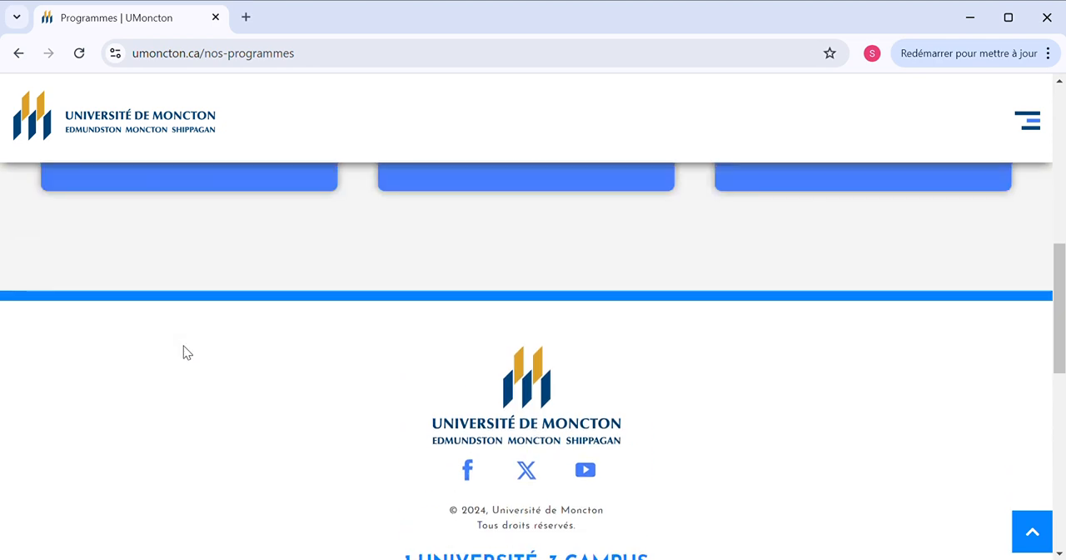
scroll(189, 353, "up", 2)
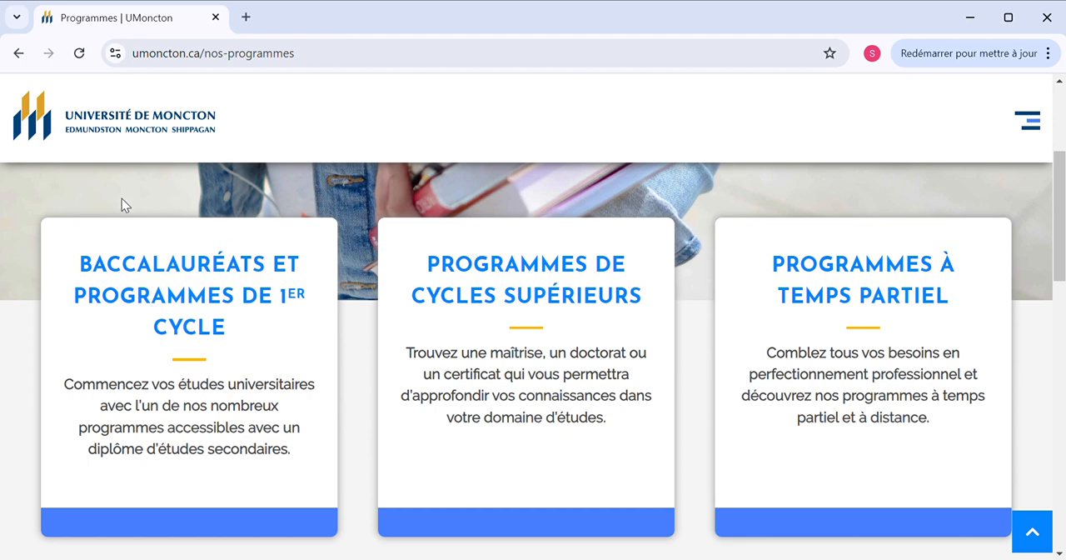
Return to the university home page and open the Admission page for future students
left_click(18, 53)
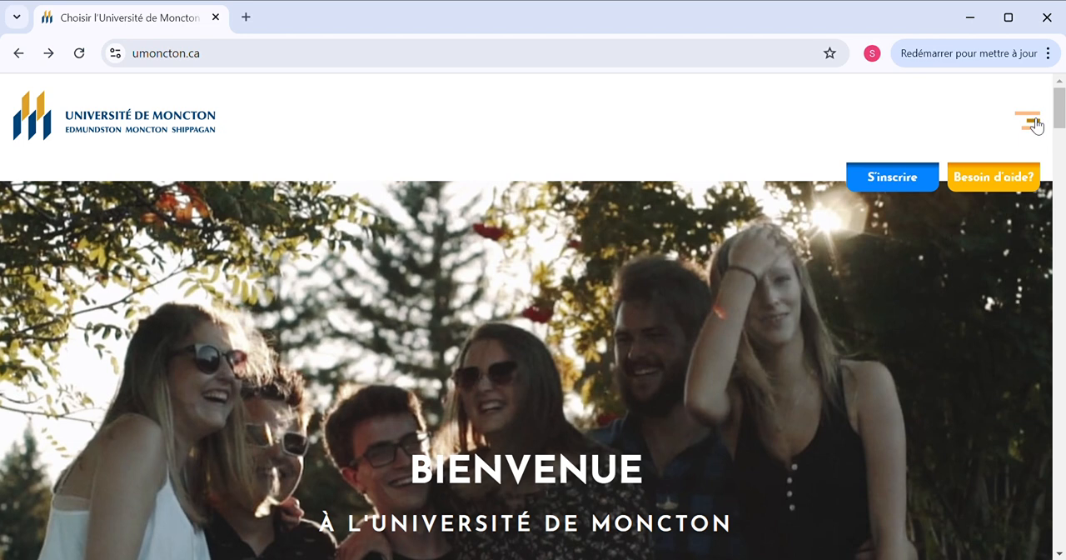
left_click(1030, 122)
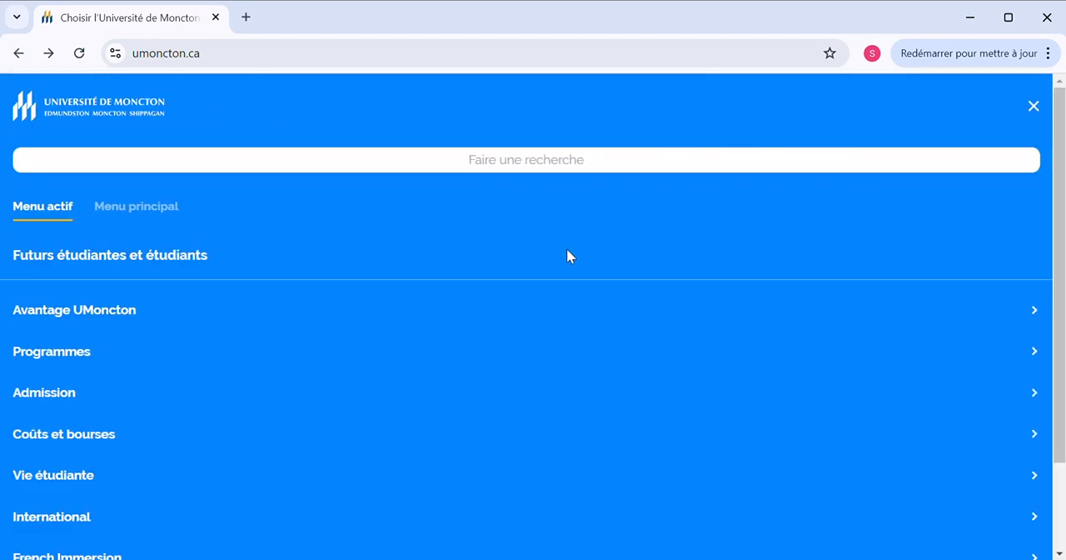
left_click(71, 400)
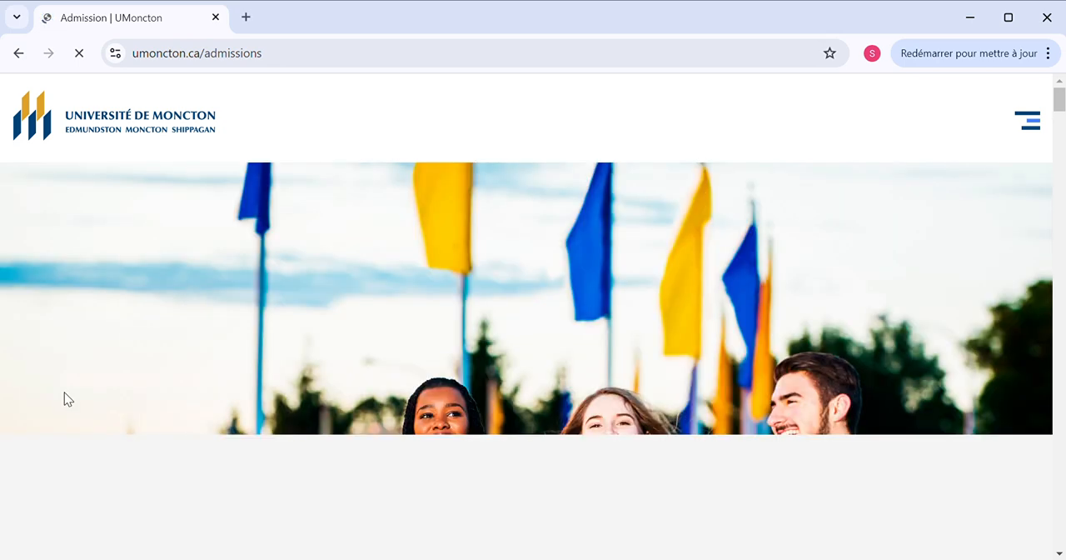
Find the Processus d'admission section on the Admission page and open the process for international students
scroll(68, 400, "down", 3)
scroll(68, 400, "down", 4)
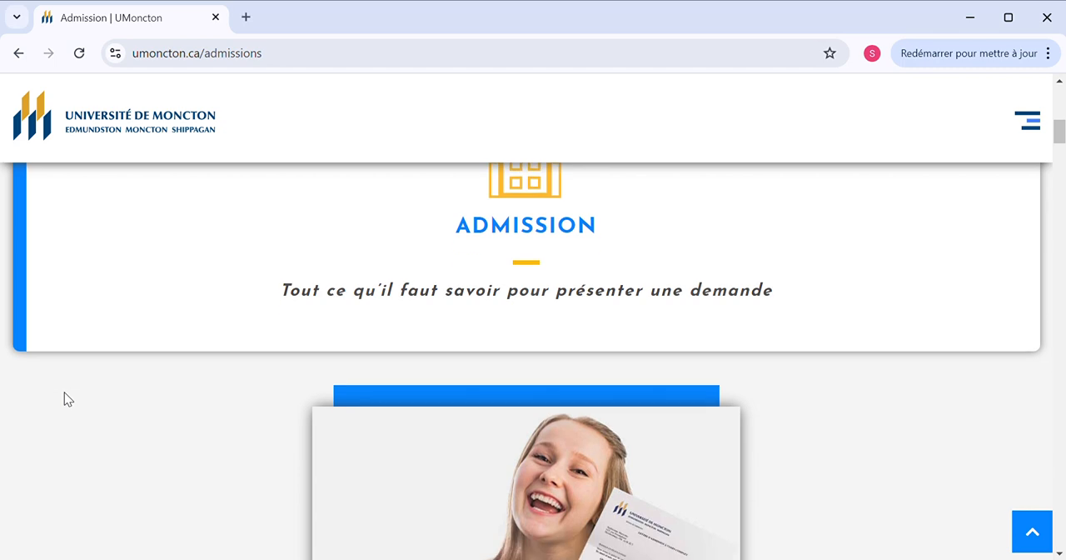
scroll(68, 400, "down", 6)
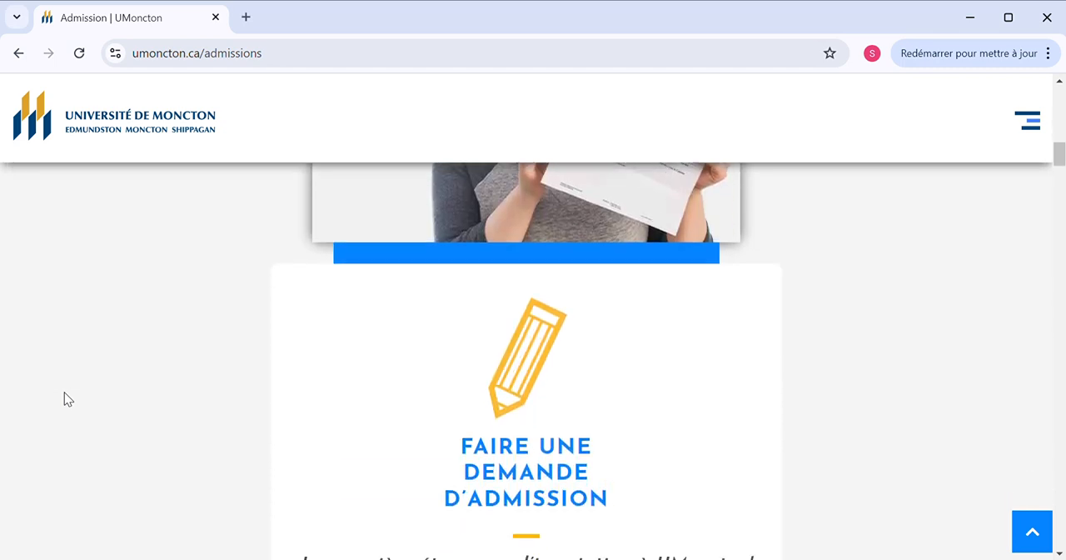
scroll(68, 400, "down", 2)
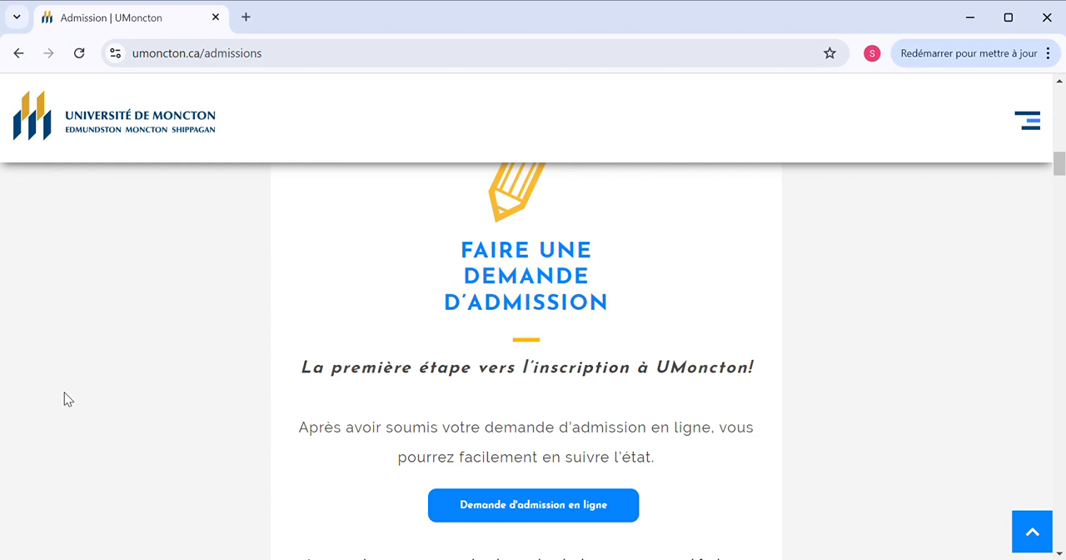
scroll(68, 400, "down", 7)
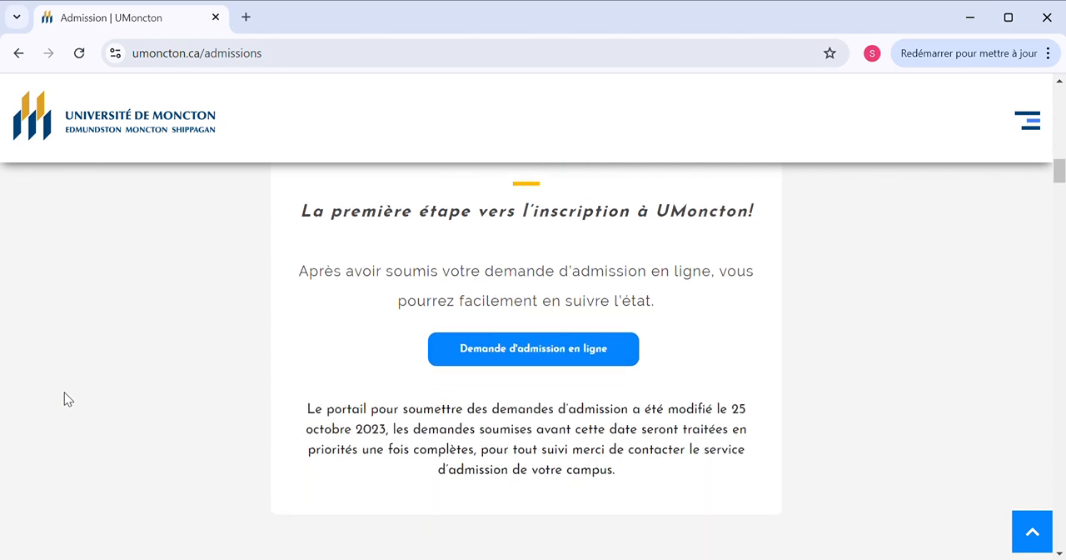
scroll(68, 400, "down", 2)
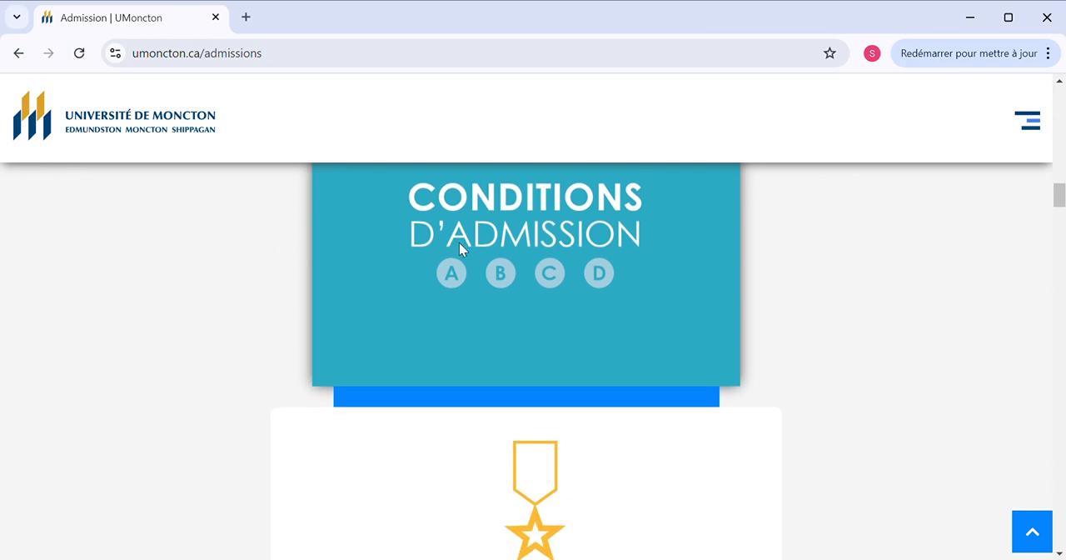
scroll(432, 292, "down", 5)
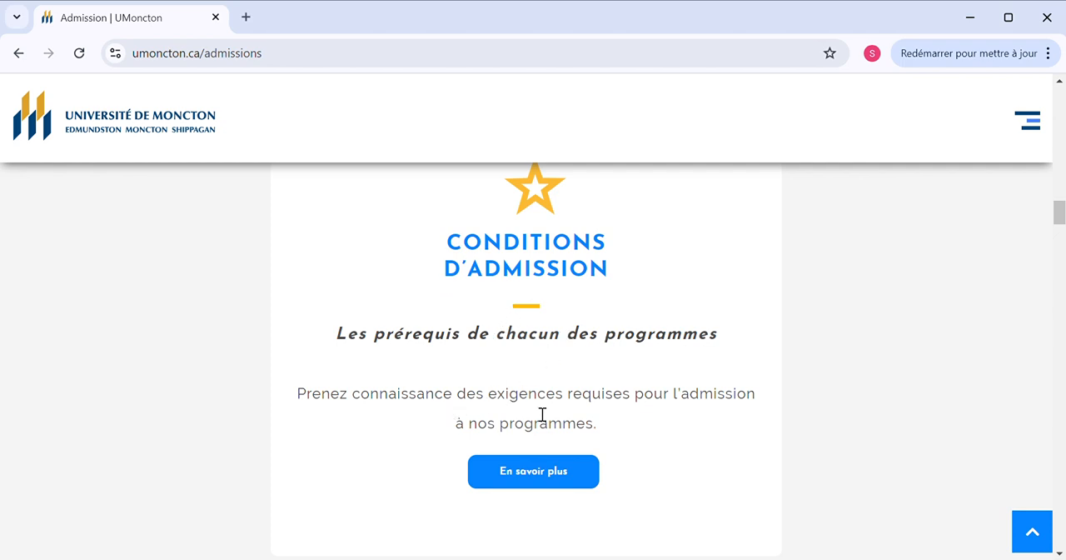
scroll(525, 428, "down", 4)
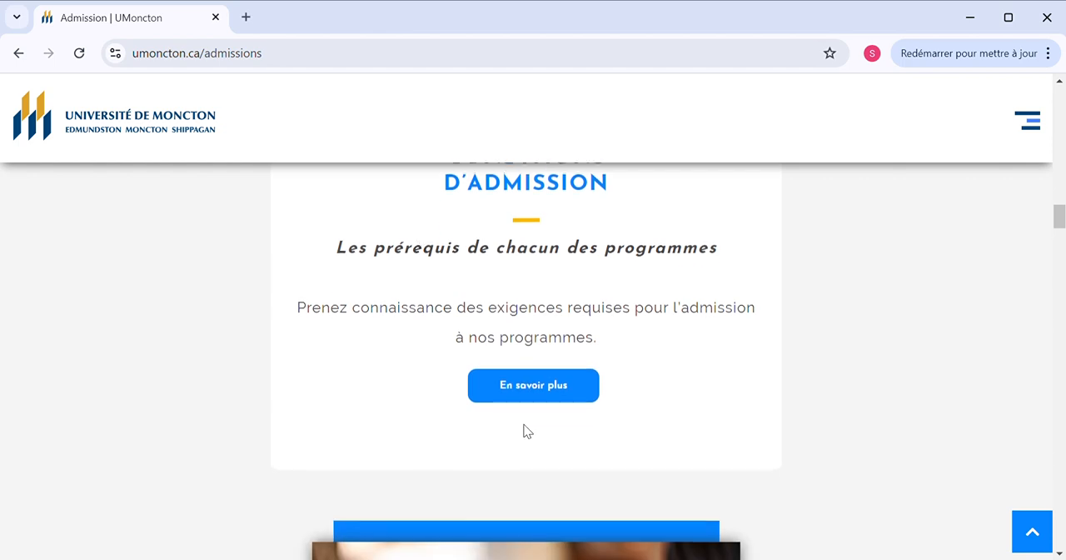
scroll(526, 430, "down", 6)
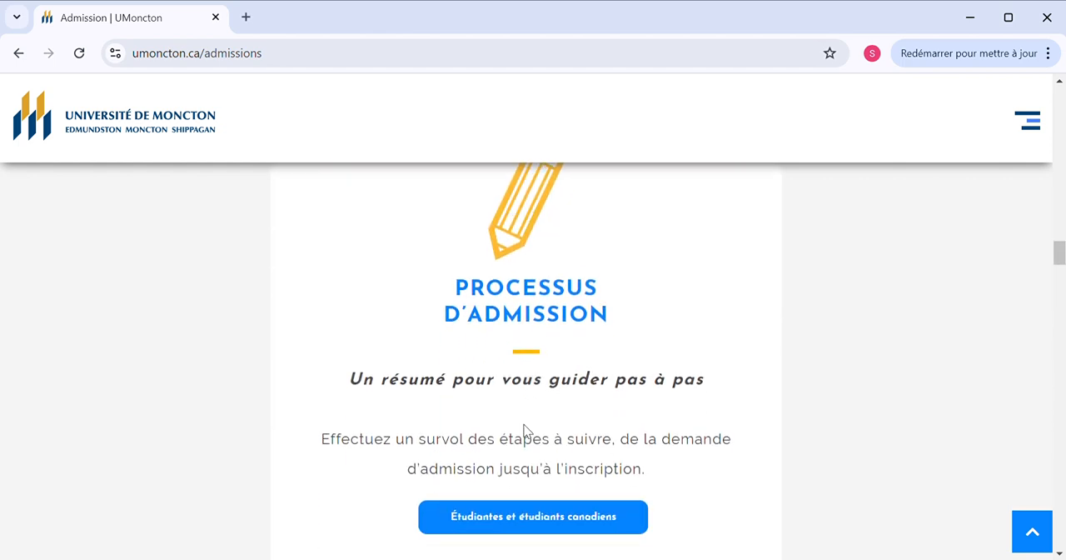
scroll(531, 433, "down", 1)
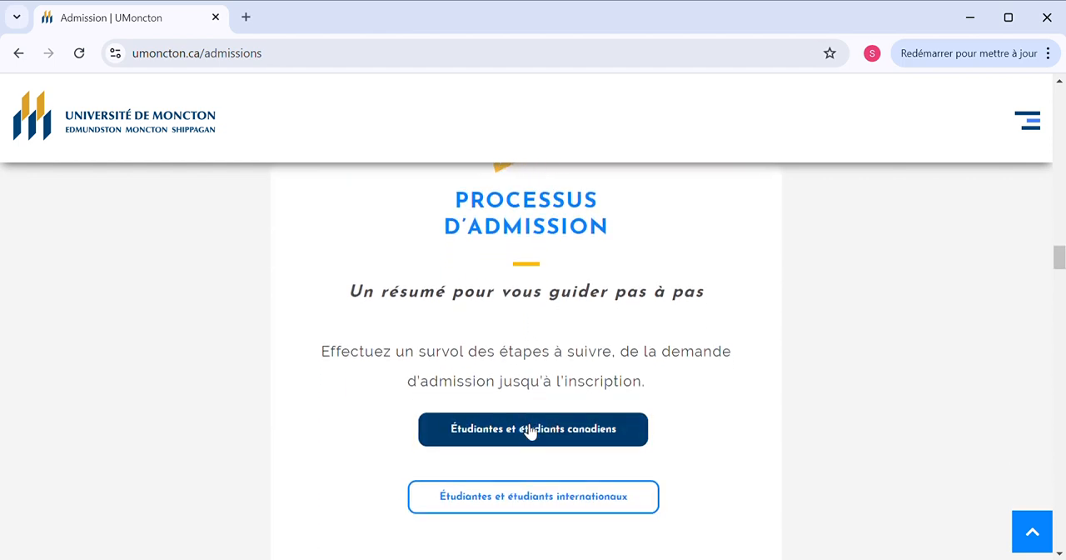
left_click(516, 499)
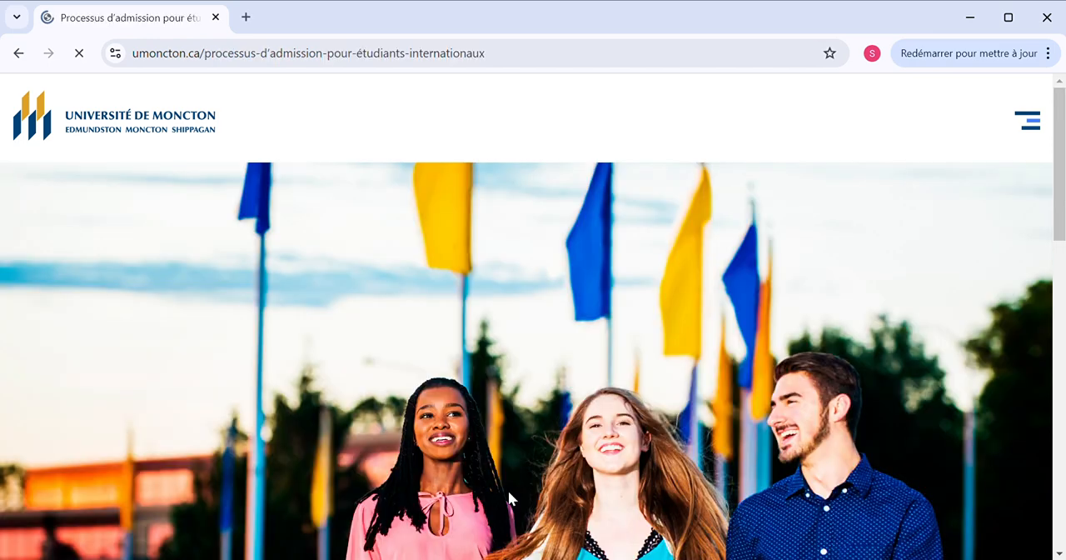
Read the international admission procedure from choosing a programme through the application form and fees to sending documents
scroll(516, 500, "down", 4)
scroll(517, 500, "down", 8)
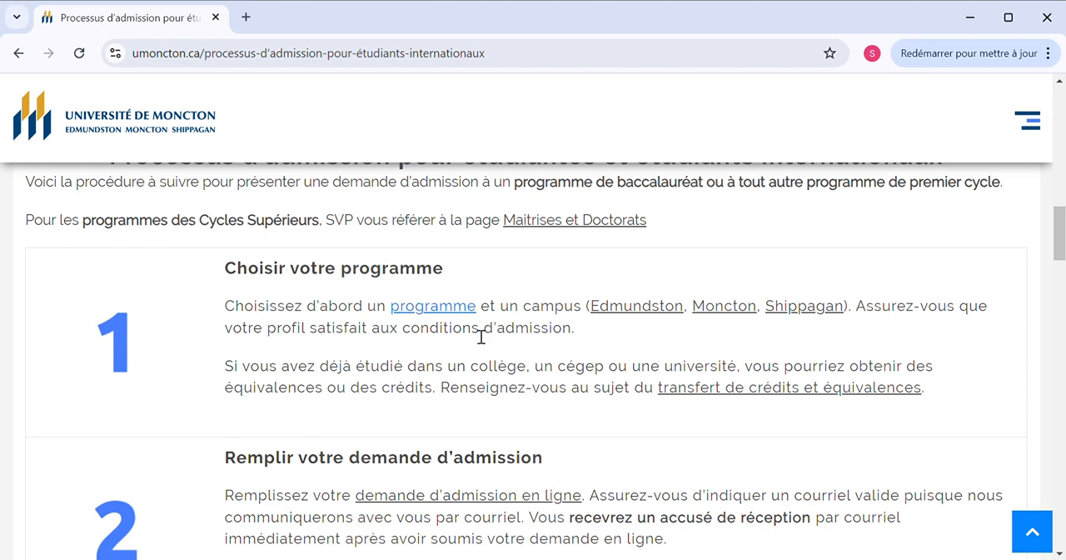
scroll(468, 346, "down", 1)
scroll(469, 344, "down", 1)
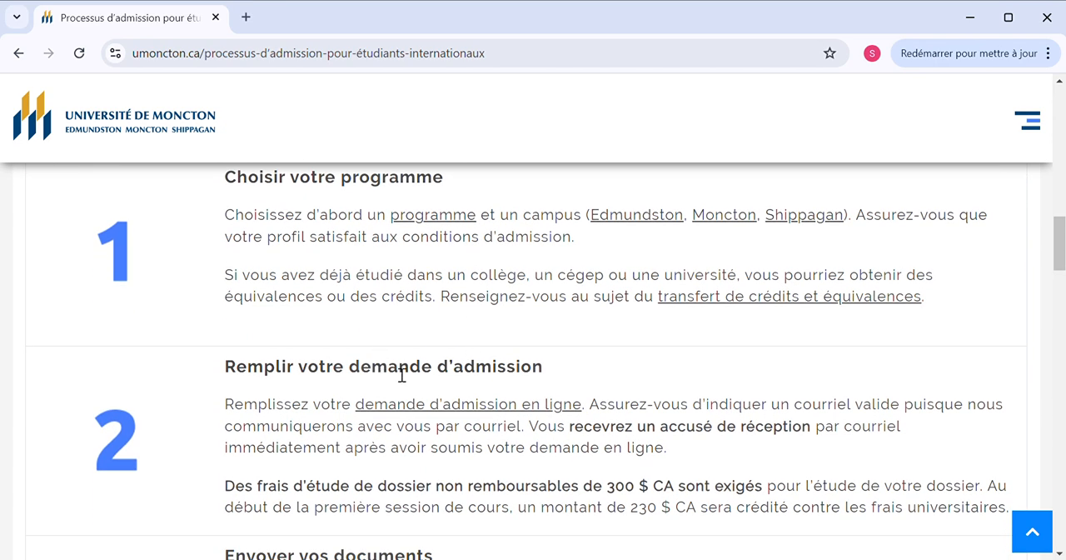
scroll(425, 405, "down", 2)
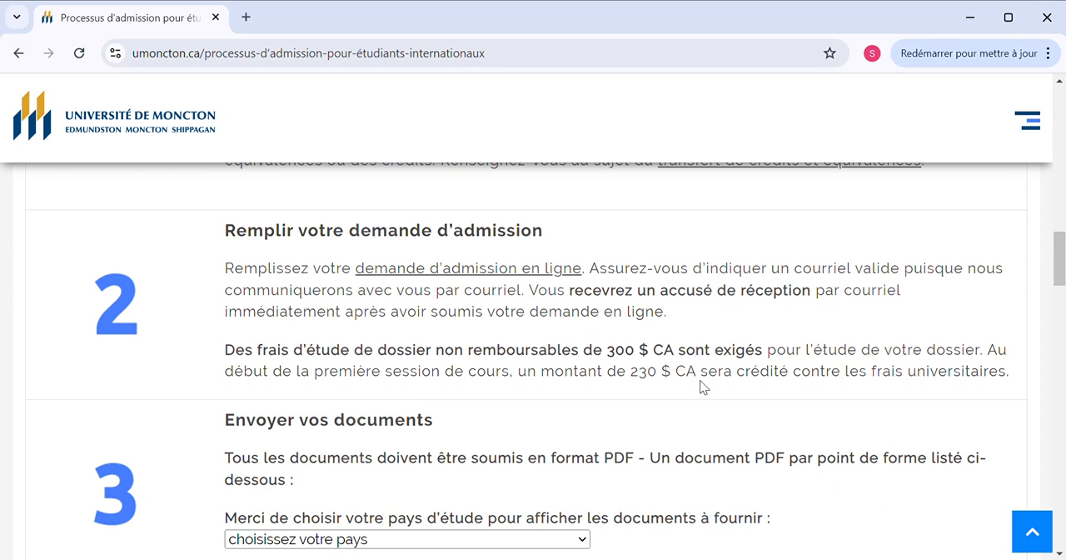
scroll(700, 386, "down", 1)
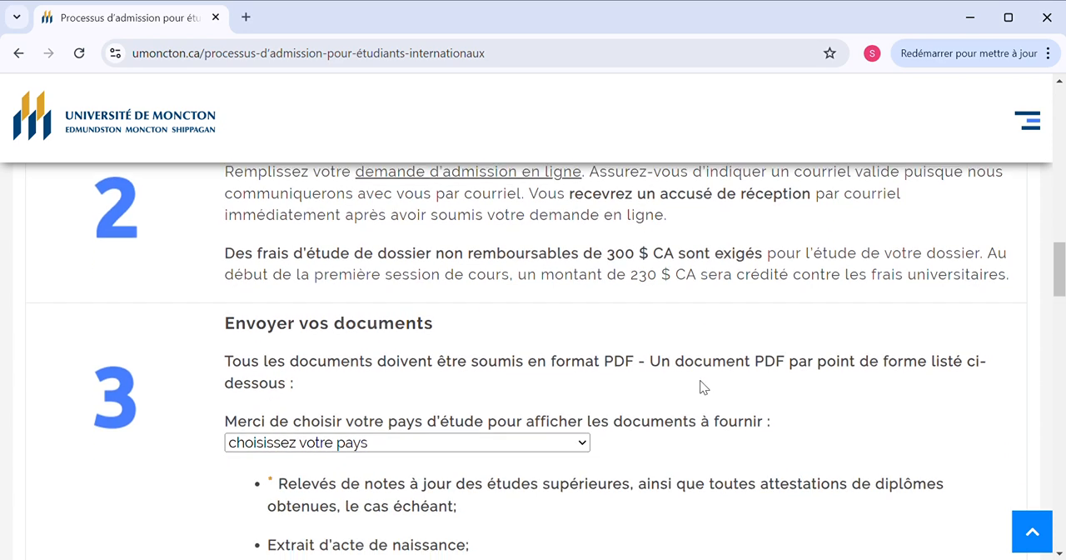
Read the procedure's remaining stages on documents to send, monitoring e-mails, and activating the student account to register for courses
scroll(700, 381, "down", 1)
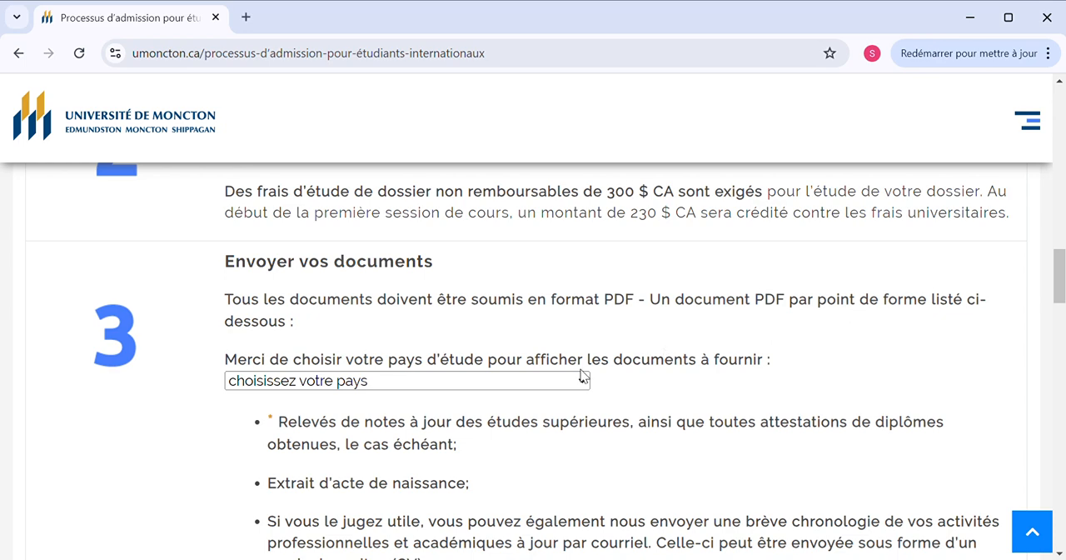
scroll(583, 377, "down", 3)
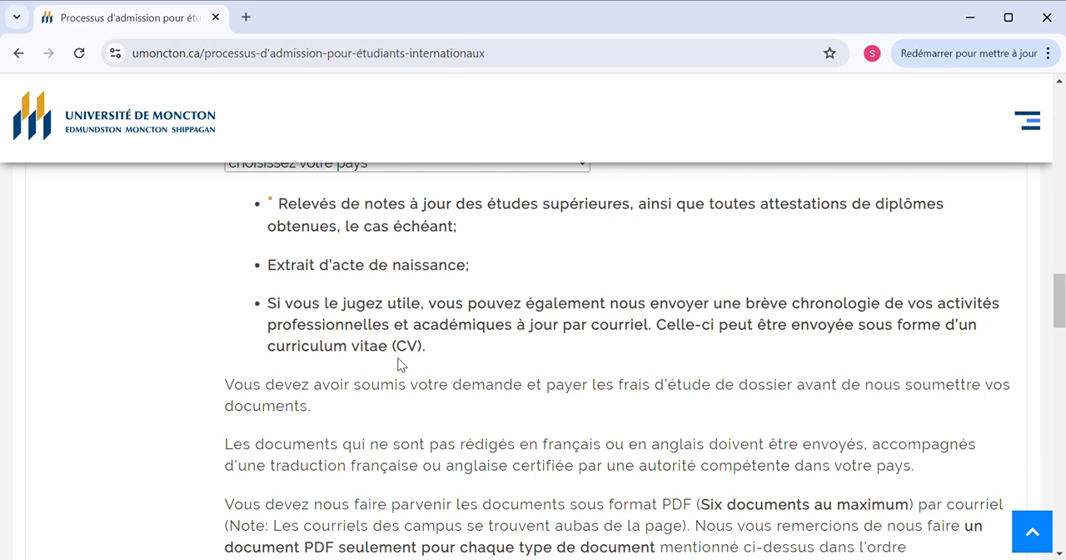
scroll(514, 337, "down", 1)
scroll(514, 338, "down", 4)
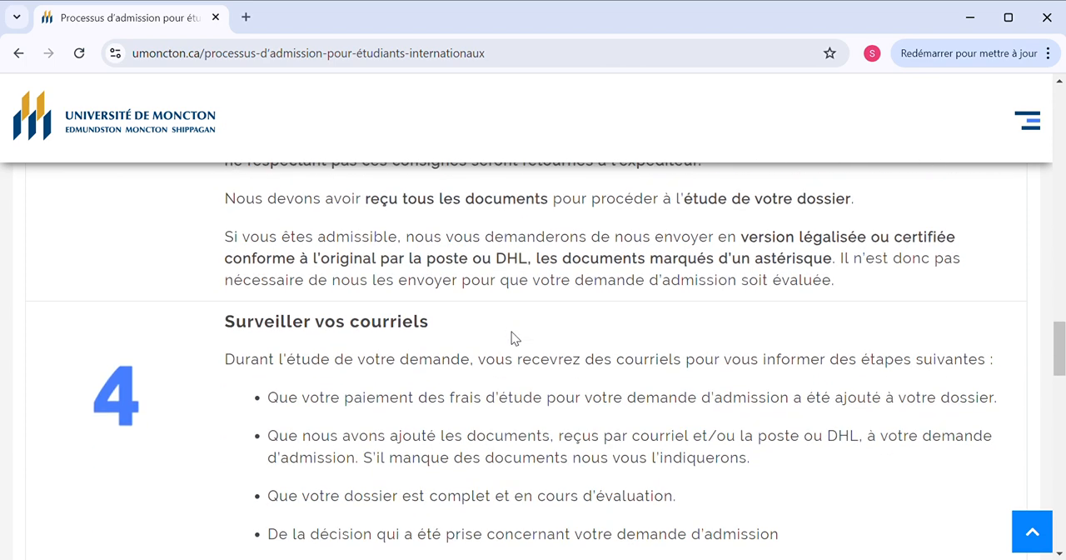
scroll(512, 337, "down", 2)
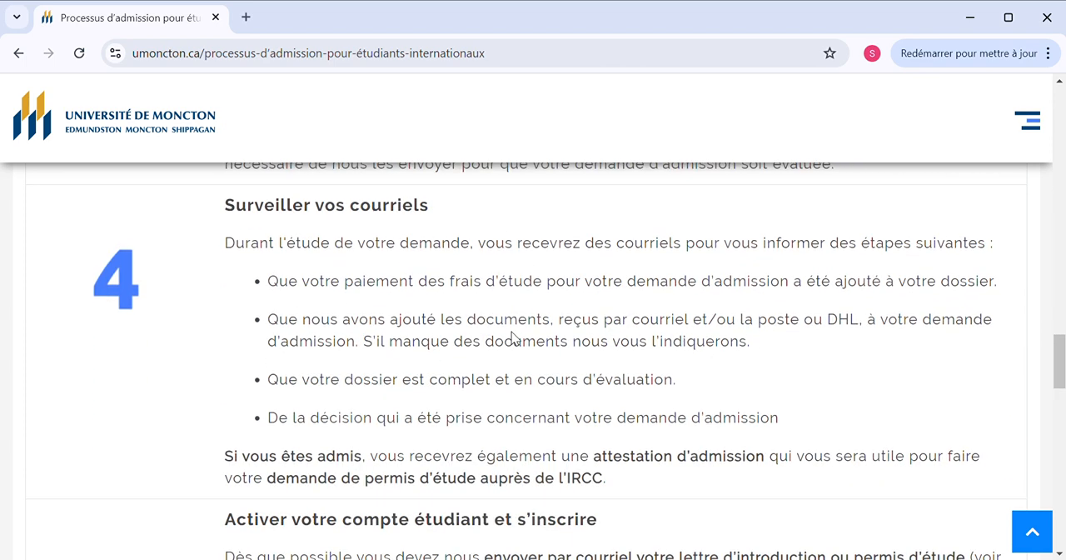
scroll(511, 335, "down", 3)
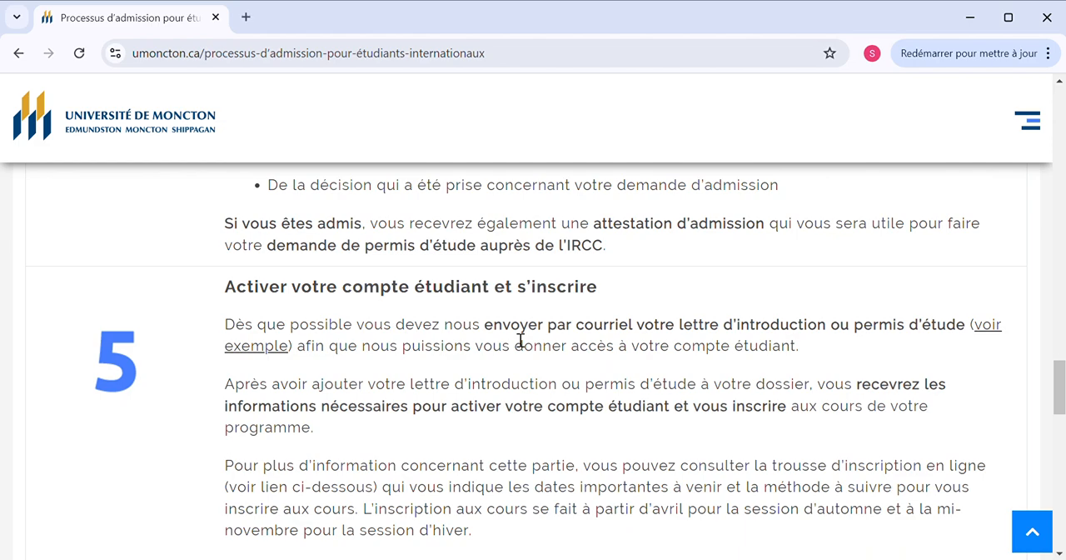
scroll(511, 338, "down", 1)
scroll(512, 336, "down", 4)
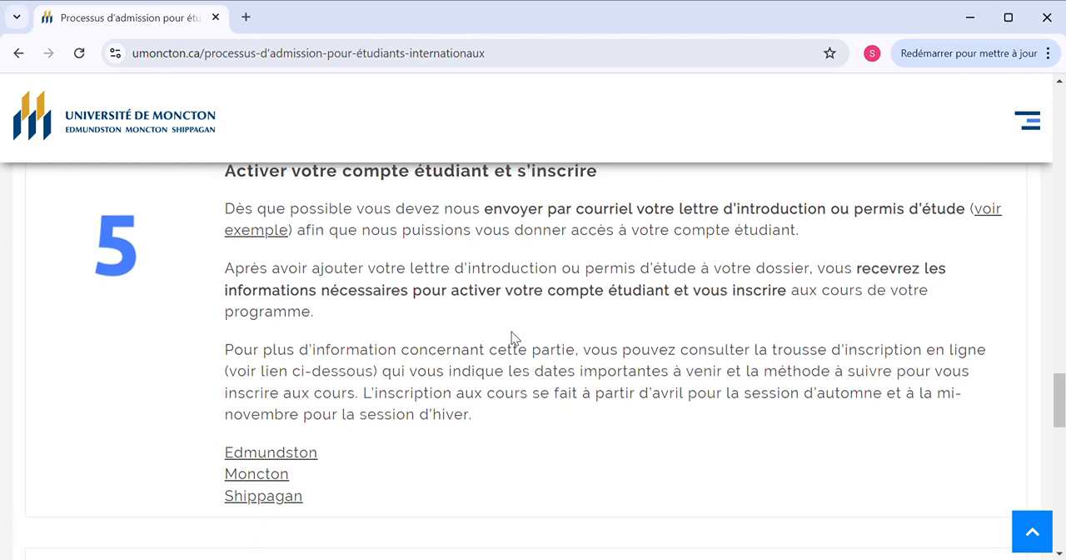
Return to the Remplir votre demande d'admission stage and open the online admission application
scroll(511, 336, "up", 6)
scroll(519, 340, "up", 15)
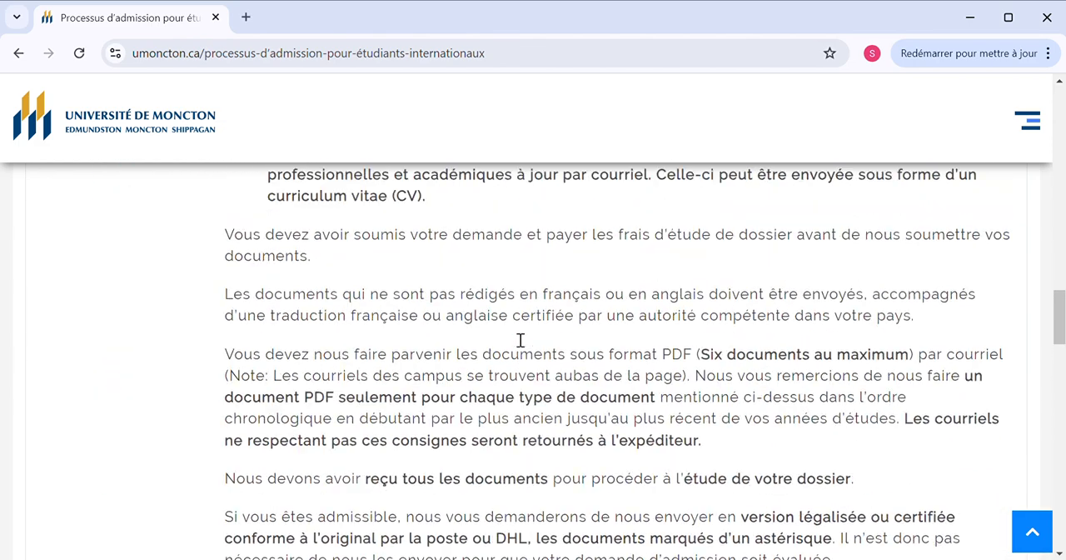
scroll(517, 338, "up", 7)
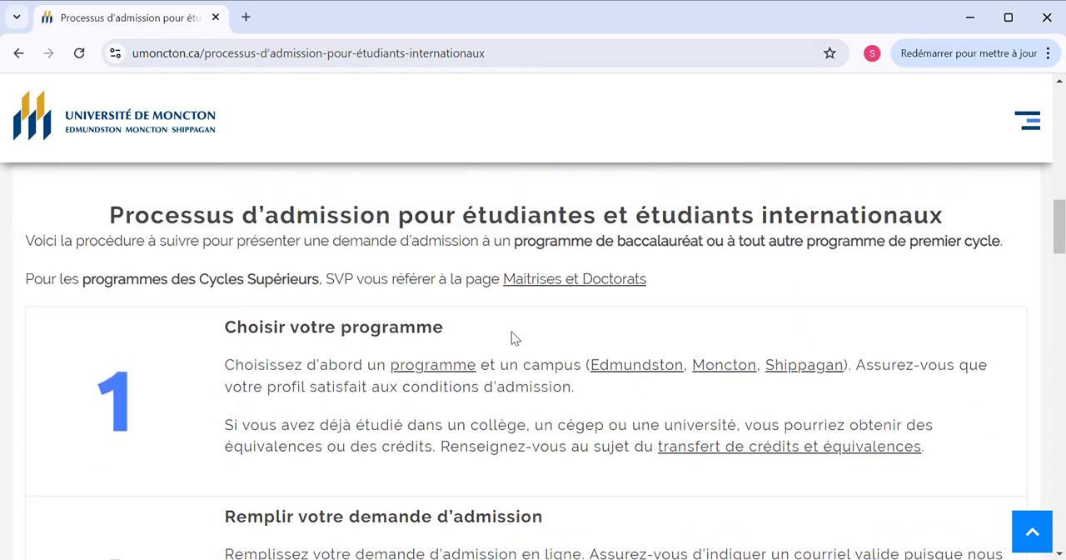
scroll(513, 335, "down", 4)
scroll(512, 333, "down", 3)
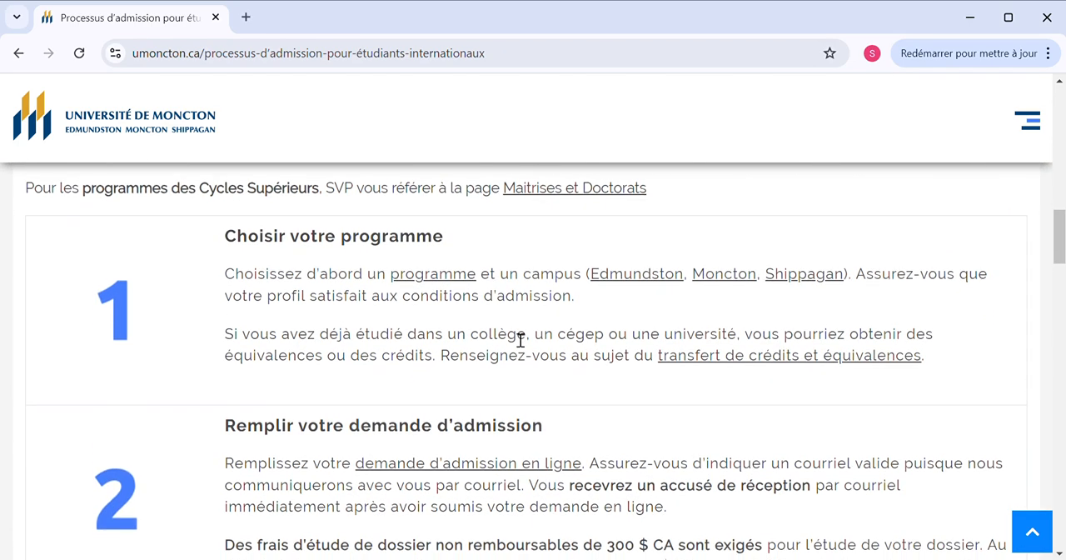
scroll(511, 336, "down", 1)
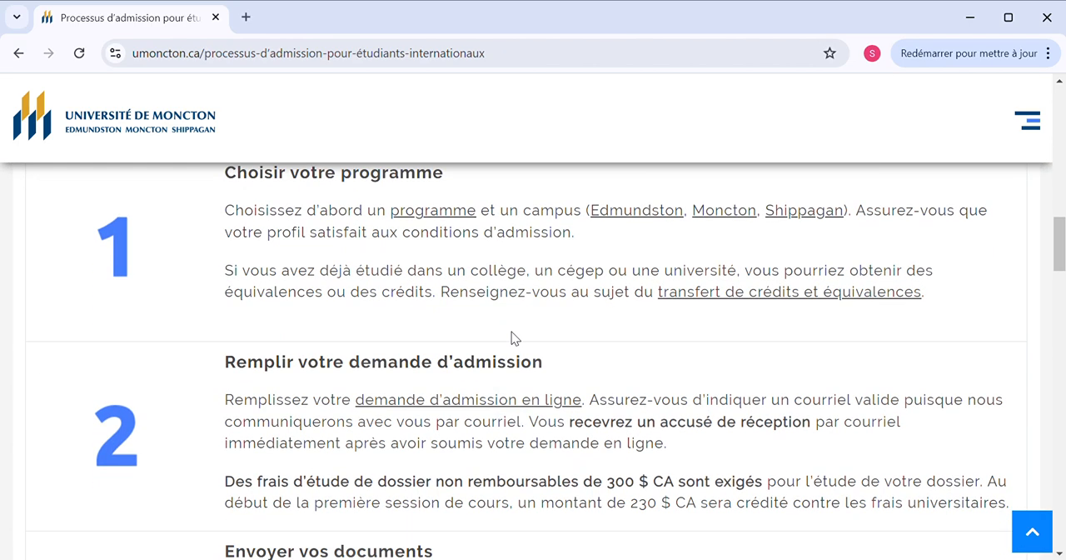
left_click(408, 400)
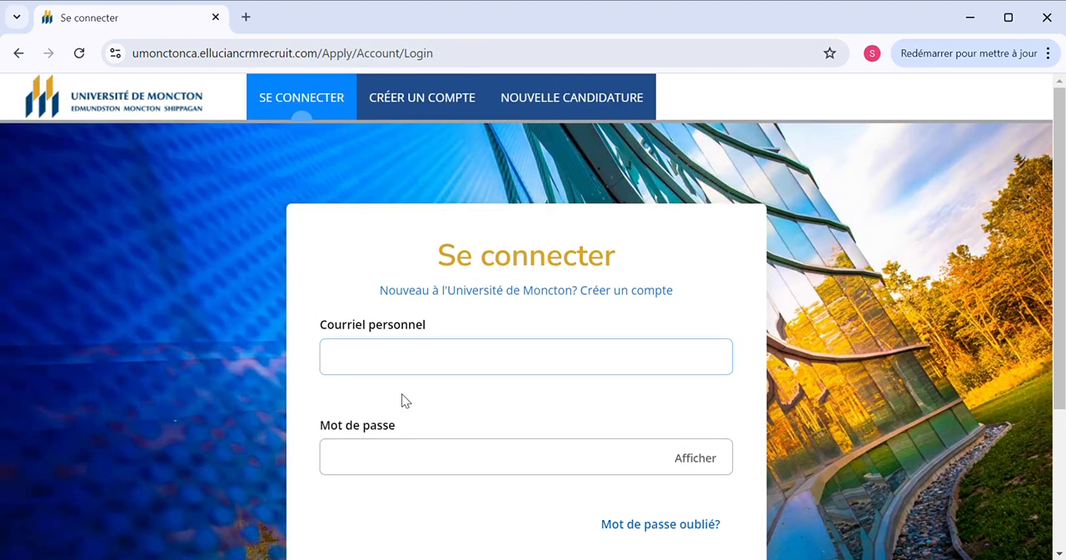
Try to open Nouvelle candidature from the application portal's sign-in page
left_click(543, 97)
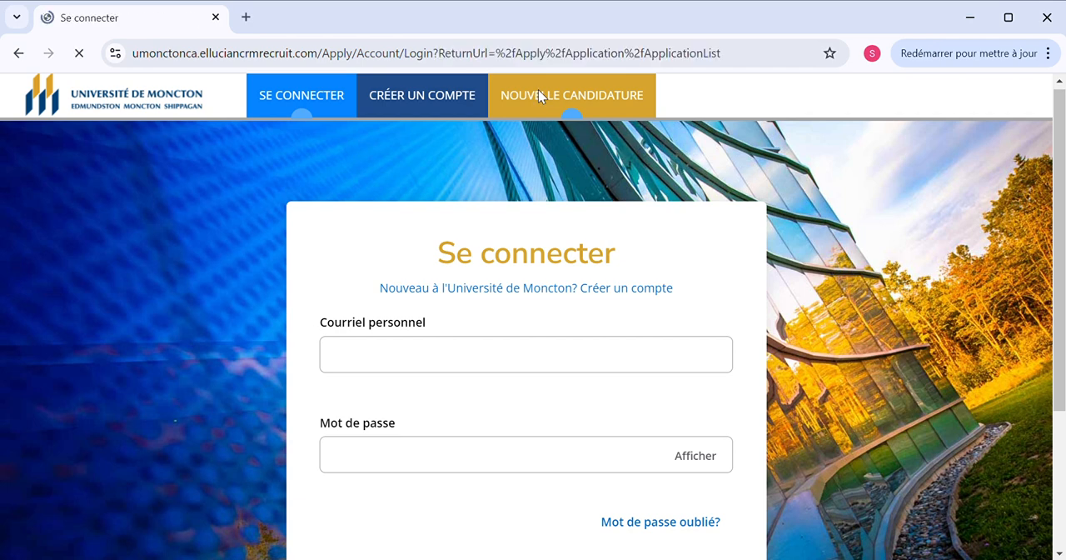
scroll(545, 99, "down", 3)
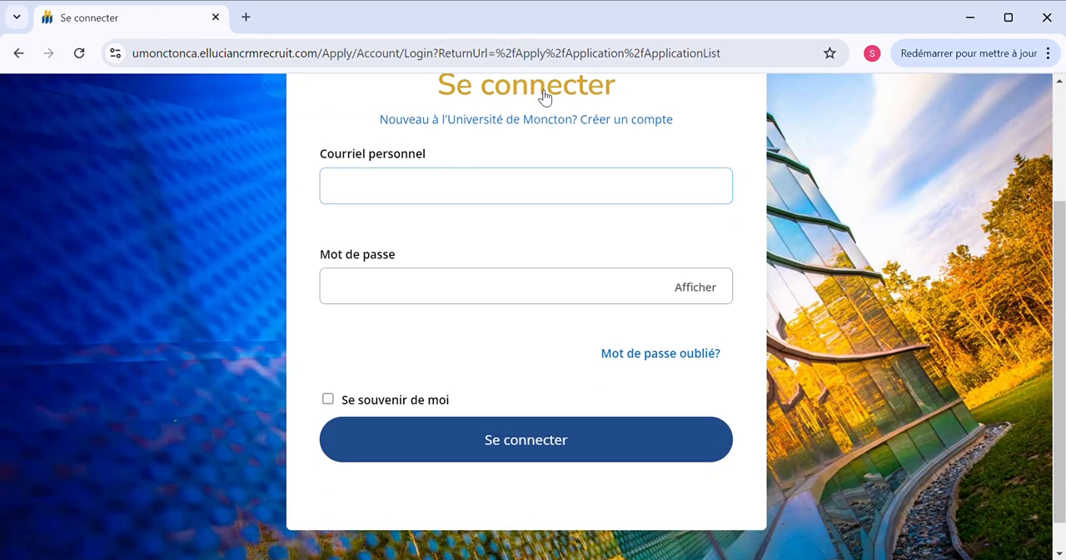
scroll(545, 98, "up", 3)
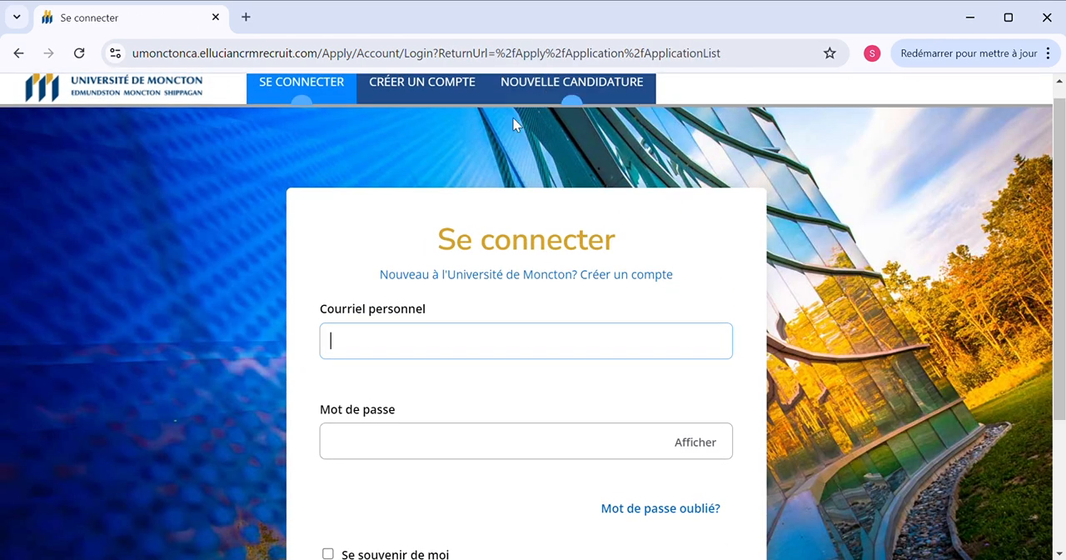
scroll(508, 108, "up", 1)
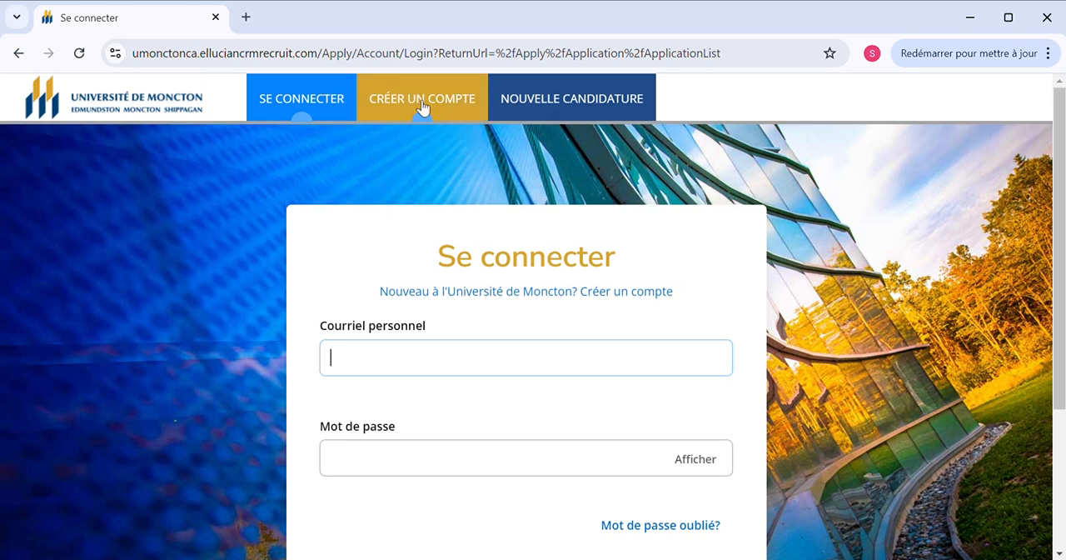
left_click(536, 101)
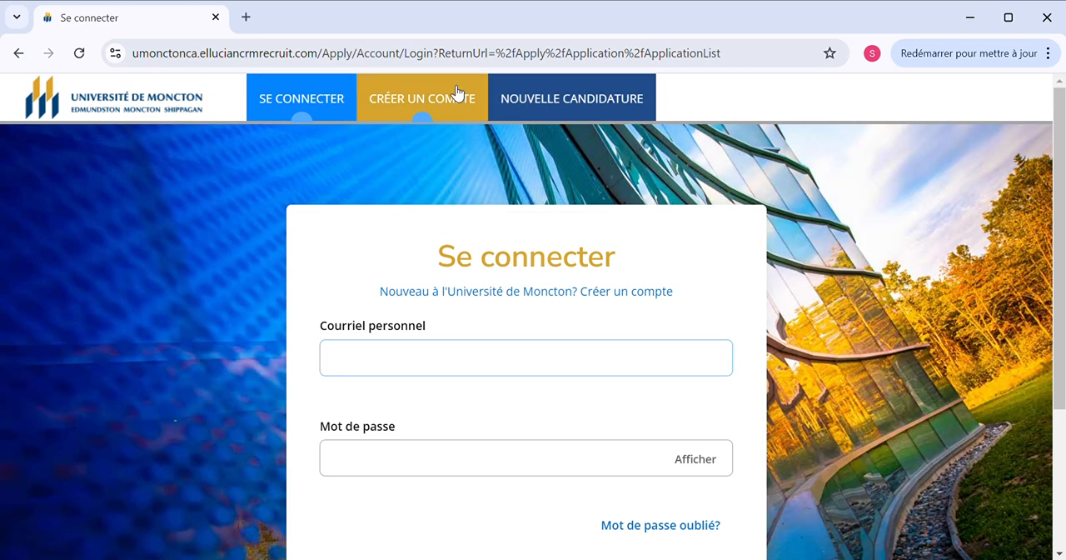
Open the Créer un compte page and review the form from its instructions through to the password requirements
left_click(453, 100)
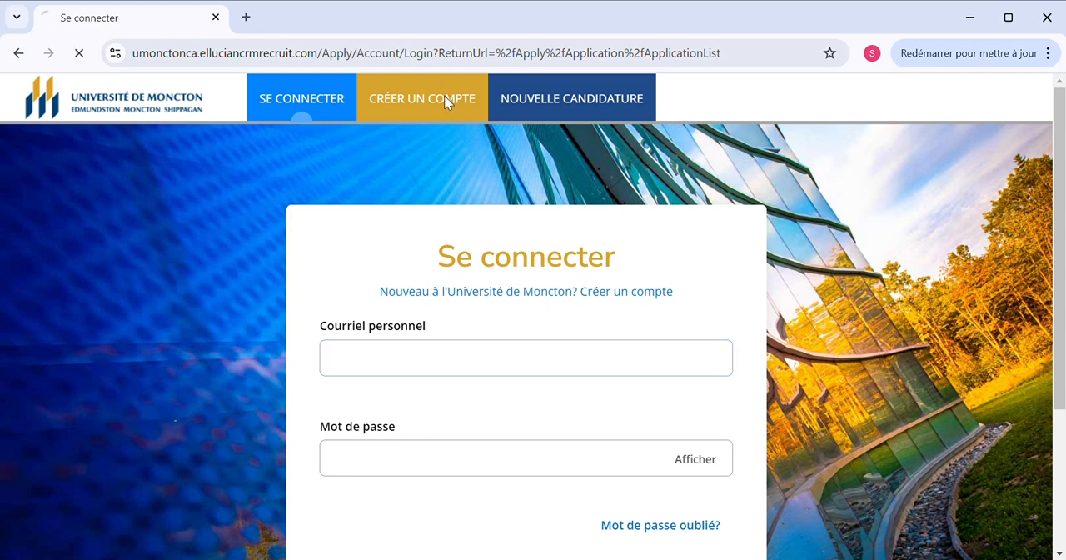
scroll(450, 102, "down", 1)
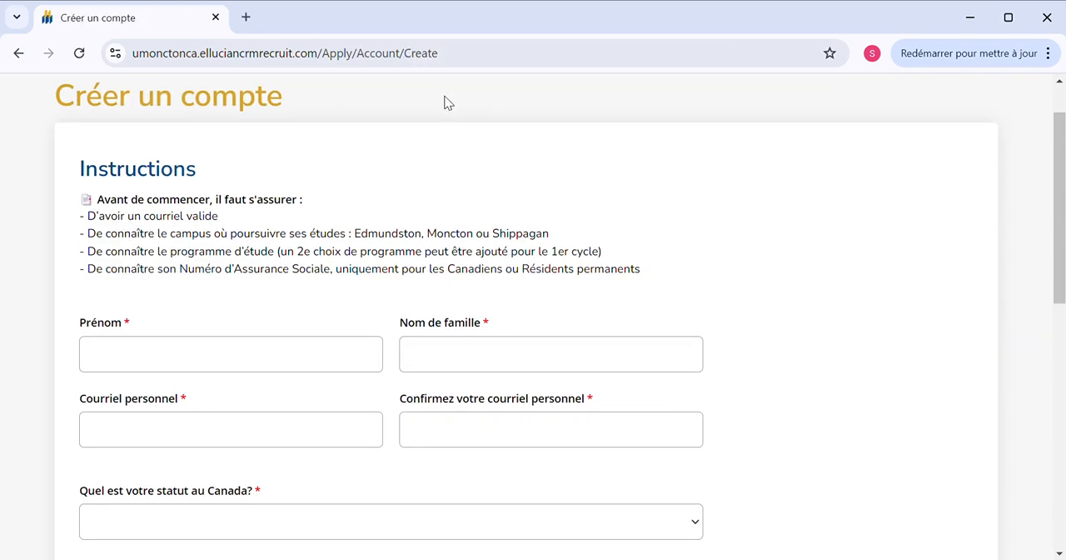
scroll(447, 102, "down", 6)
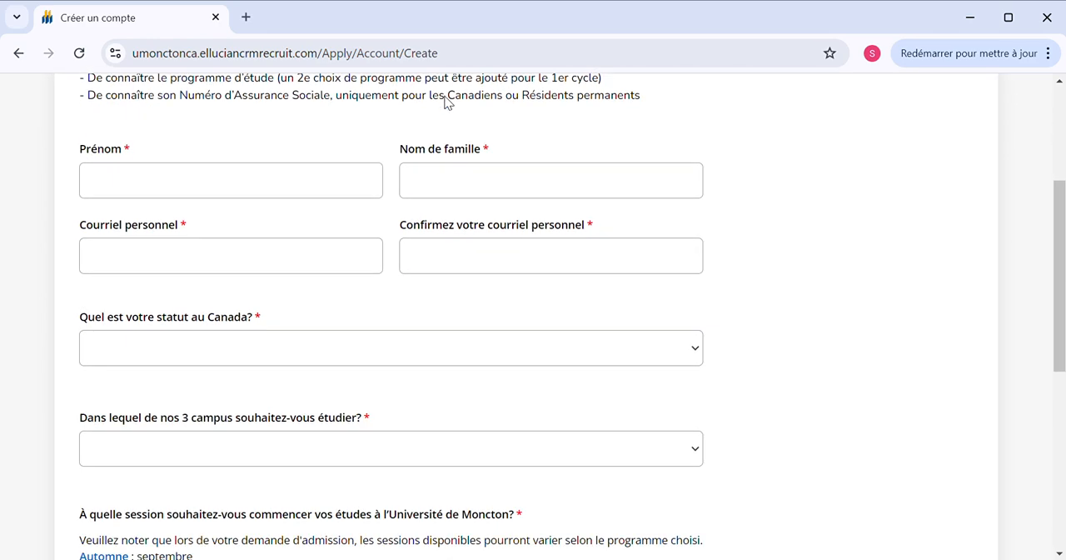
scroll(447, 101, "down", 4)
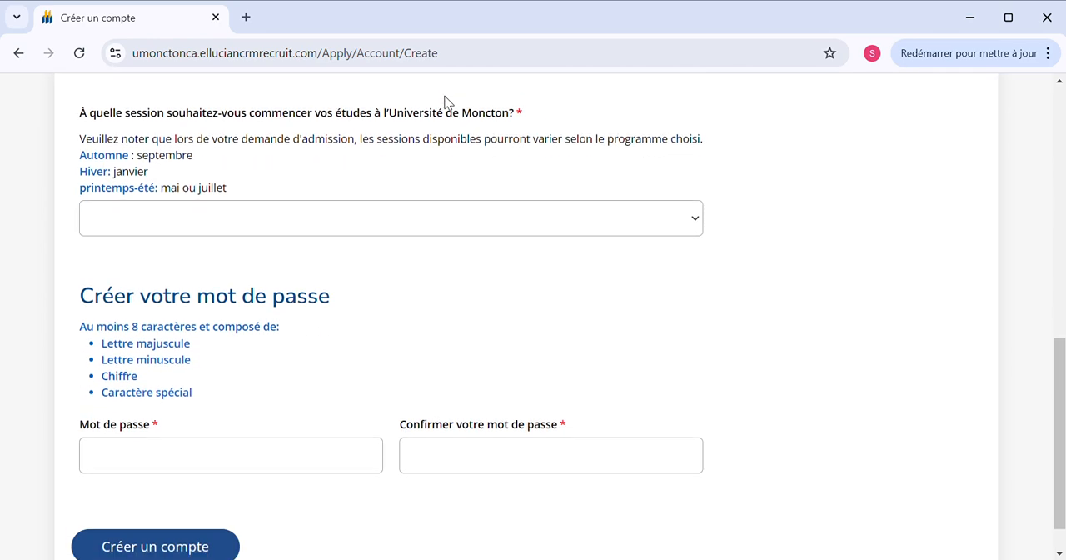
scroll(447, 102, "down", 1)
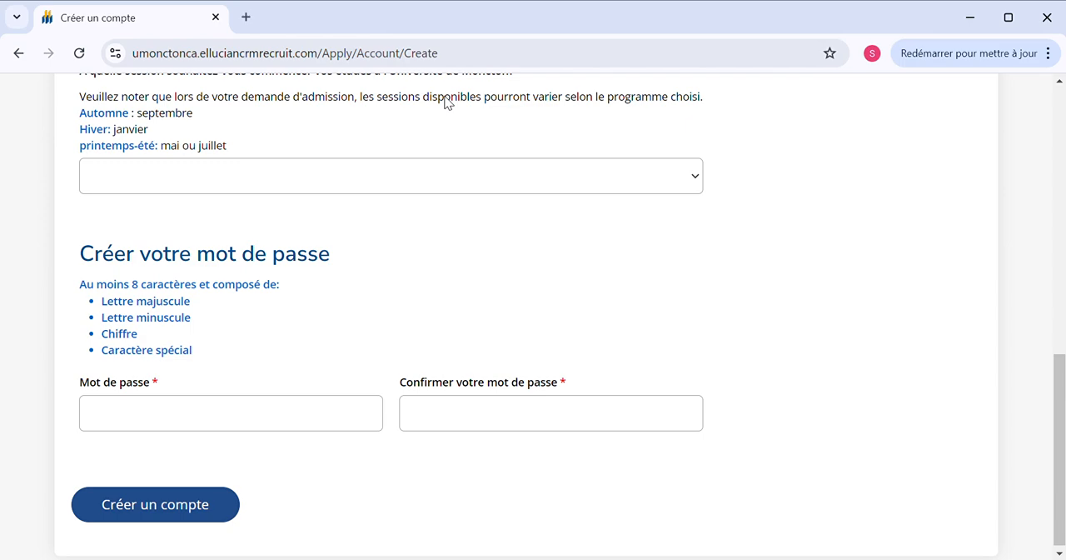
scroll(450, 102, "up", 10)
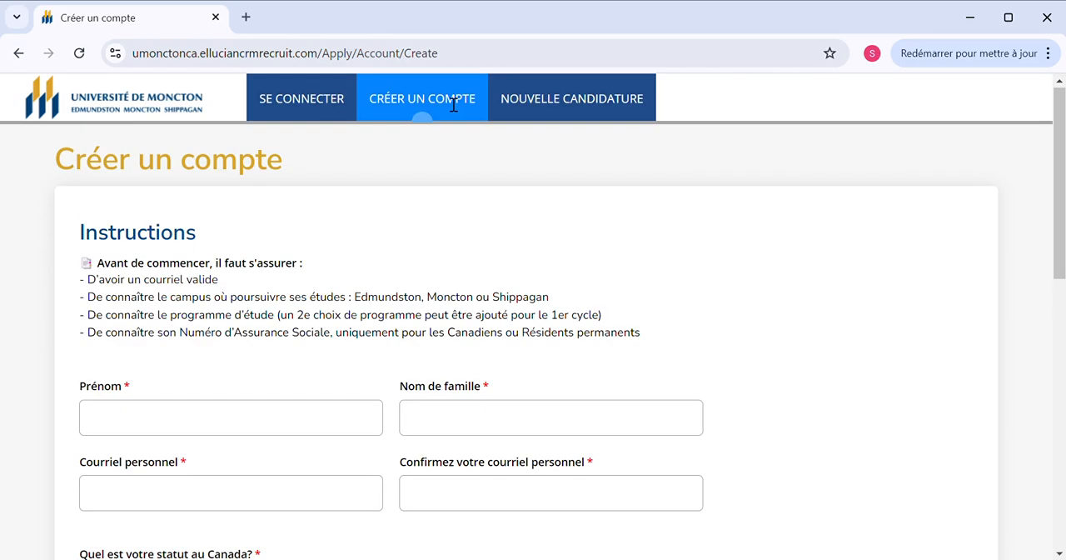
left_click(183, 422)
type("DIALLO")
left_click(448, 431)
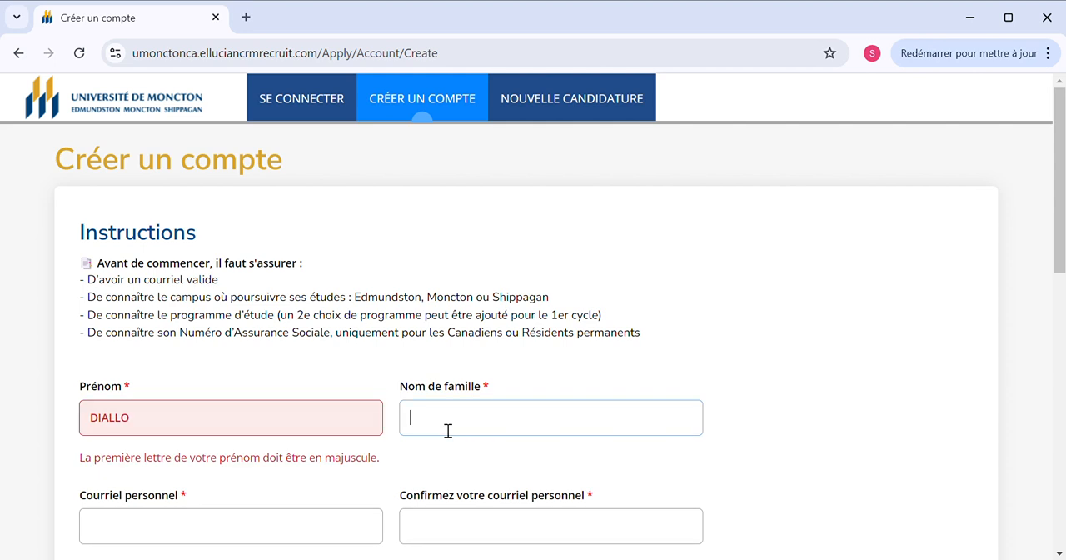
left_click(233, 423)
key("BackSpace")
key("BackSpace")
key("BackSpace")
key("BackSpace")
key("BackSpace")
key("BackSpace")
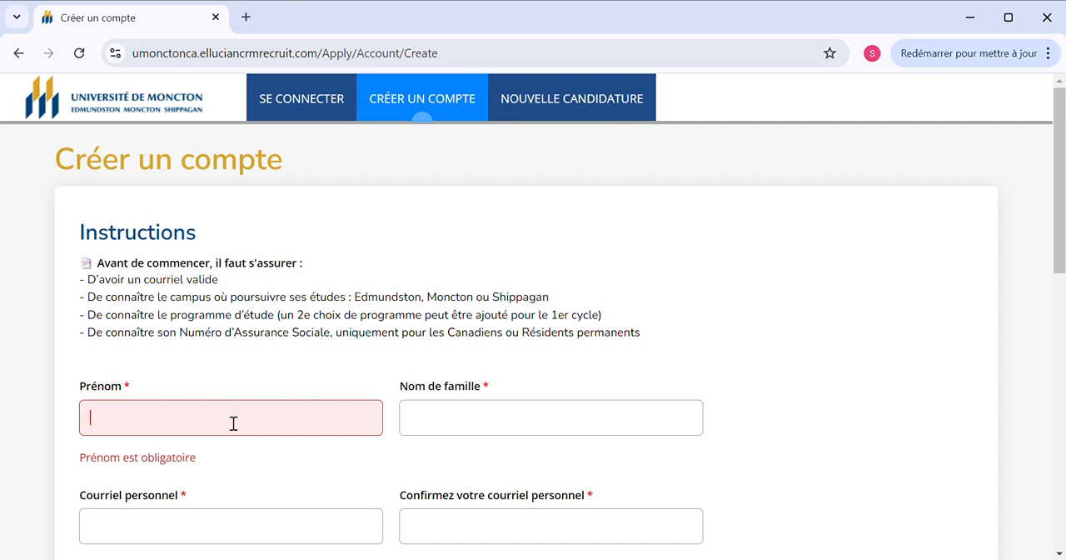
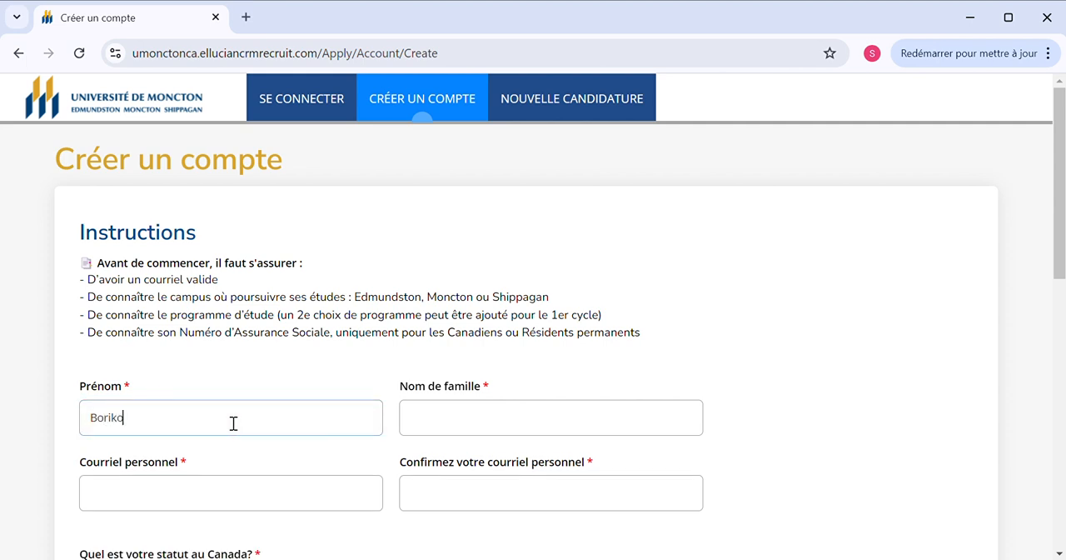
Enter the applicant's first name and family name with only the initial letters capitalised
left_click(459, 418)
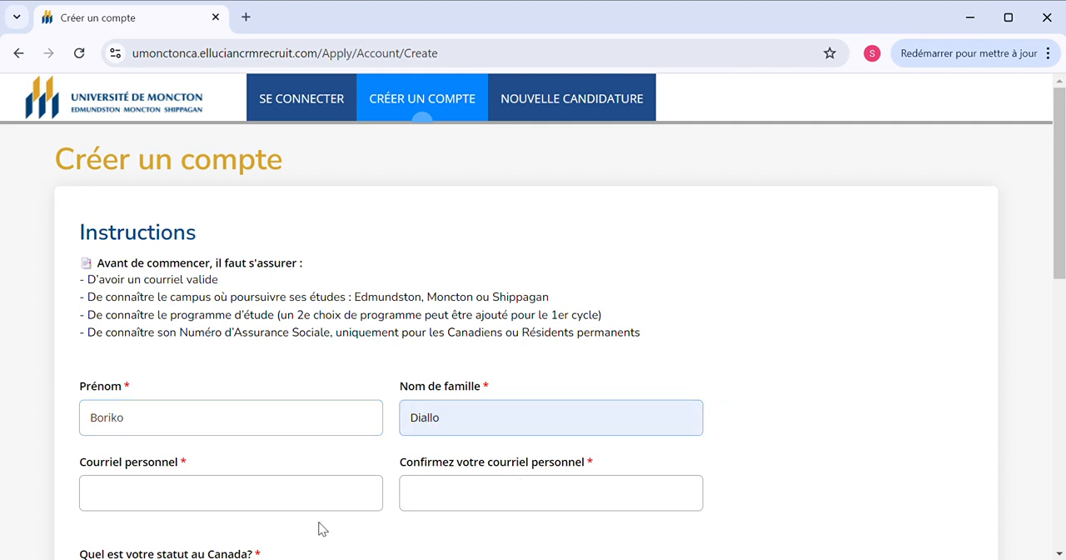
Enter the applicant's e-mail address in the Courriel personnel field
left_click(273, 503)
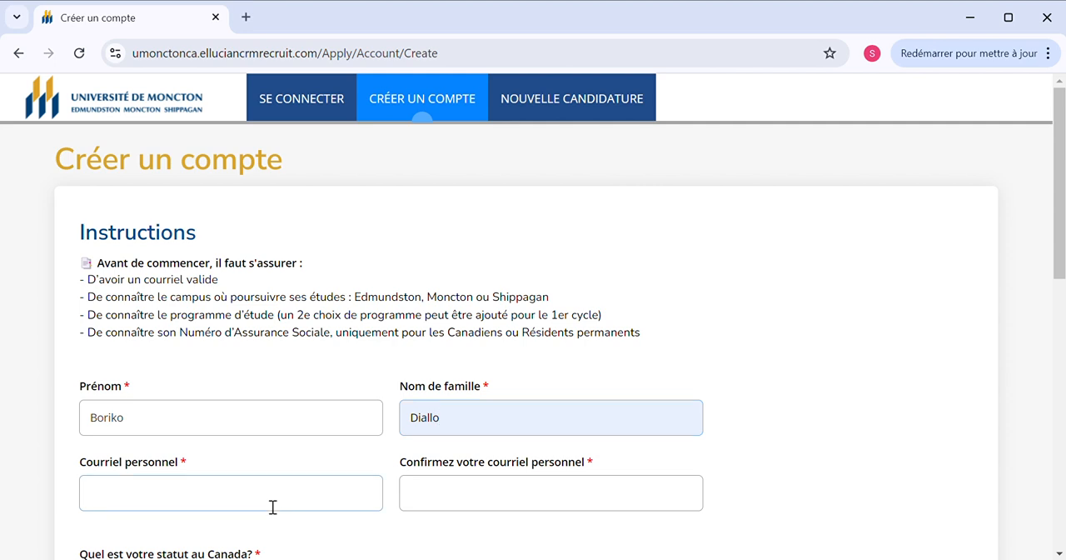
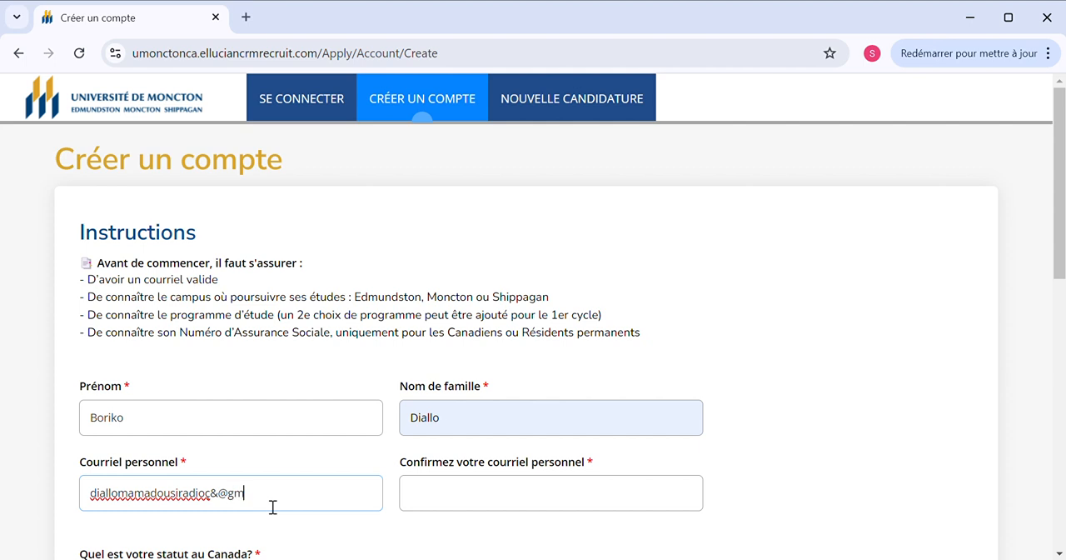
Correct the personal e-mail by replacing the stray characters before the @ sign with the missing digits
left_click(215, 499)
key("BackSpace")
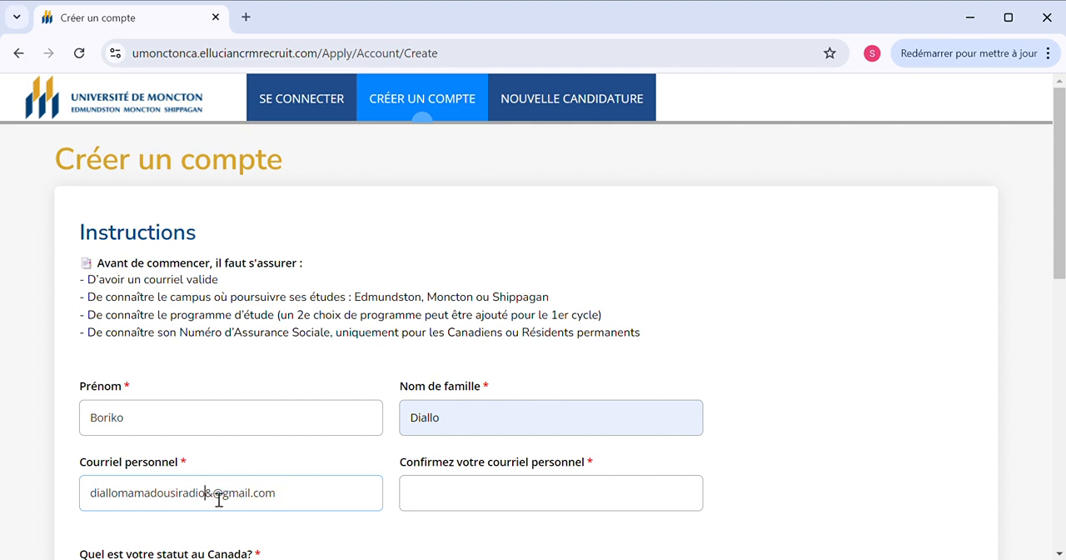
type("91")
left_click(231, 500)
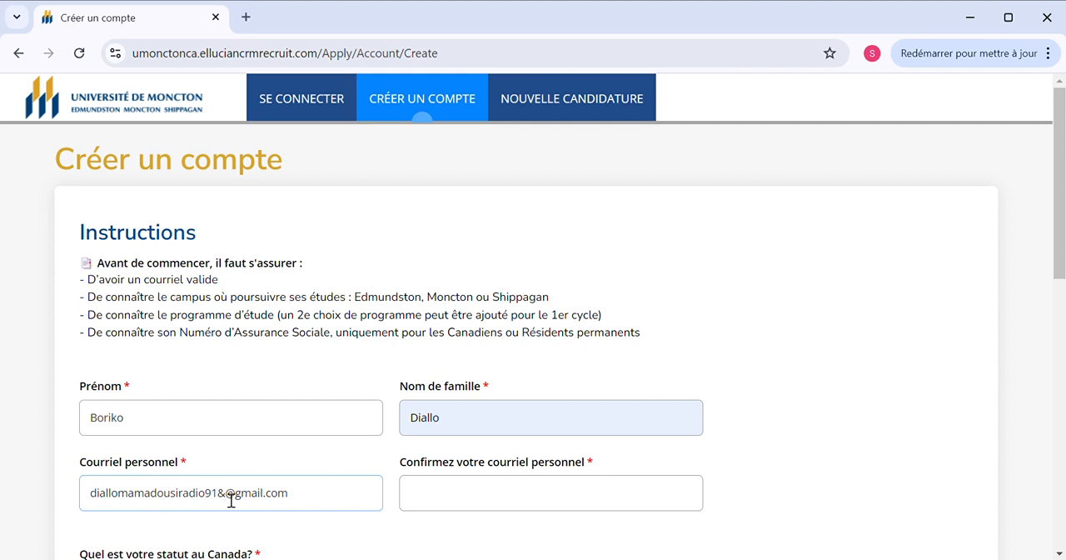
key("BackSpace")
Enter the same e-mail address again in the Confirmez votre courriel personnel field
scroll(233, 504, "down", 1)
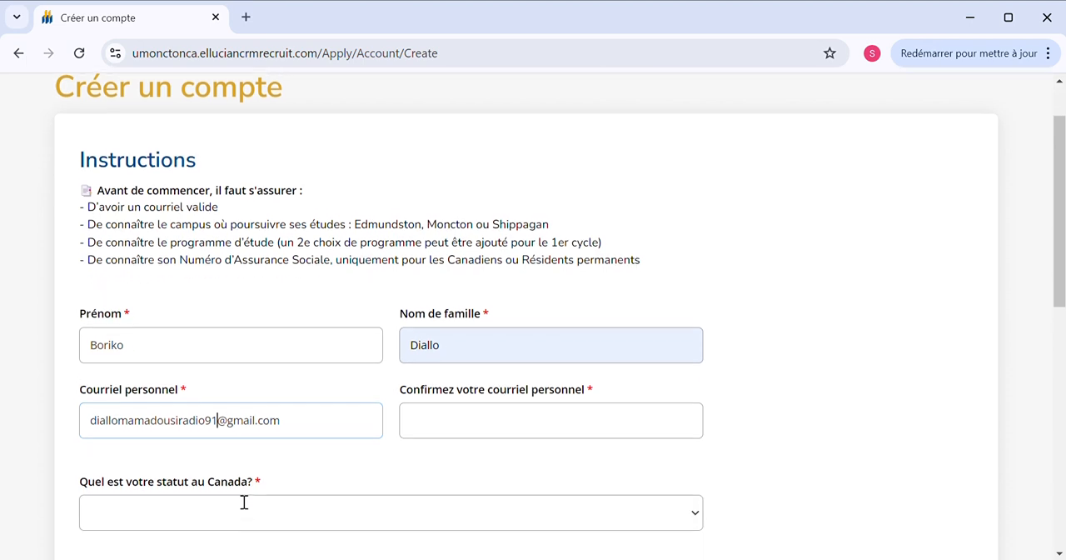
left_click(449, 408)
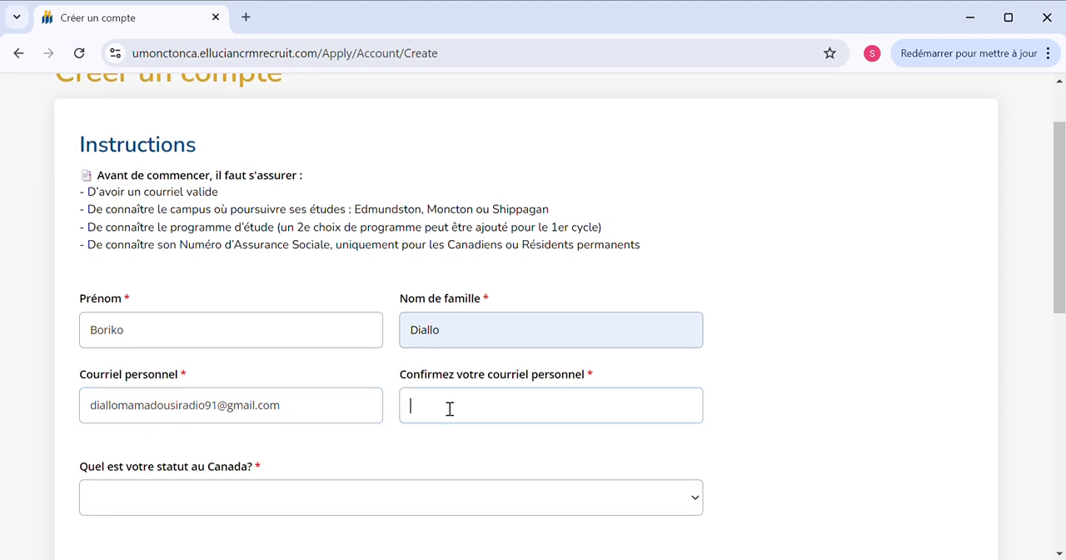
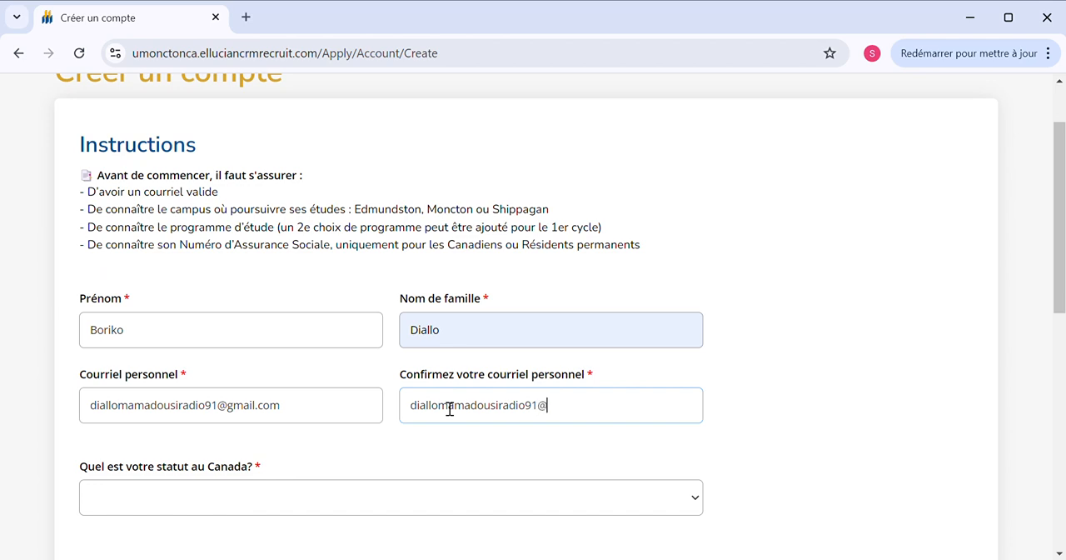
Set the status in Canada to Permis d'études (étudiants internationaux) and open the campus options
left_click(179, 450)
scroll(179, 450, "down", 3)
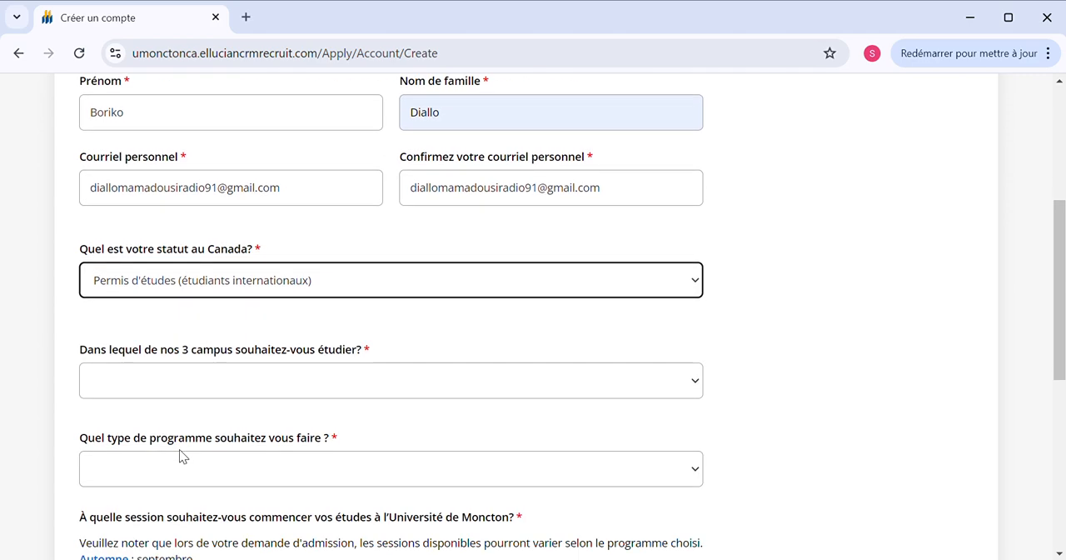
left_click(230, 347)
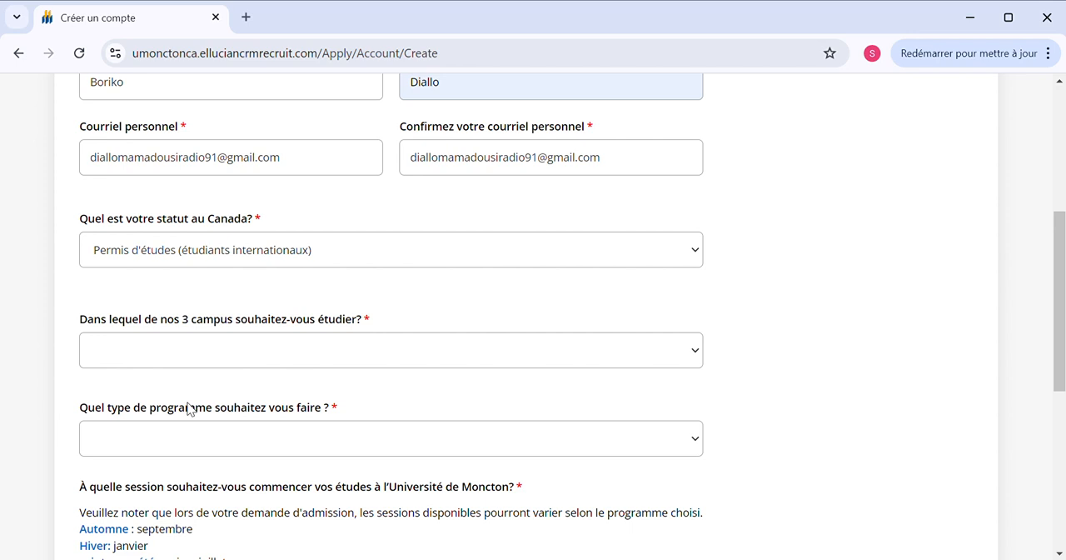
Choose Moncton as the campus and 1er cycle: Baccalauréat - Certificat - Programme court - Microprogramme as the programme type
left_click(143, 415)
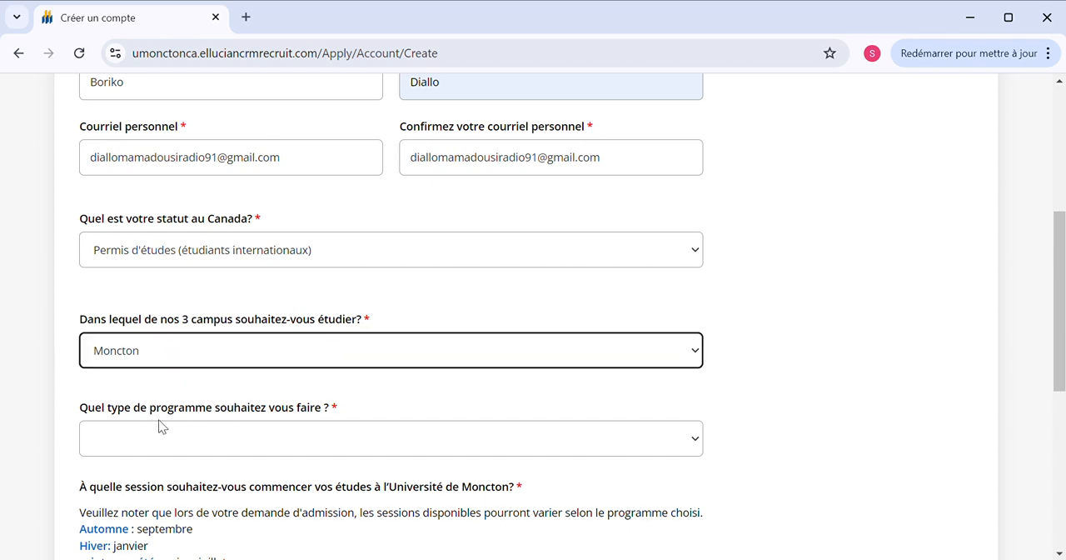
left_click(166, 435)
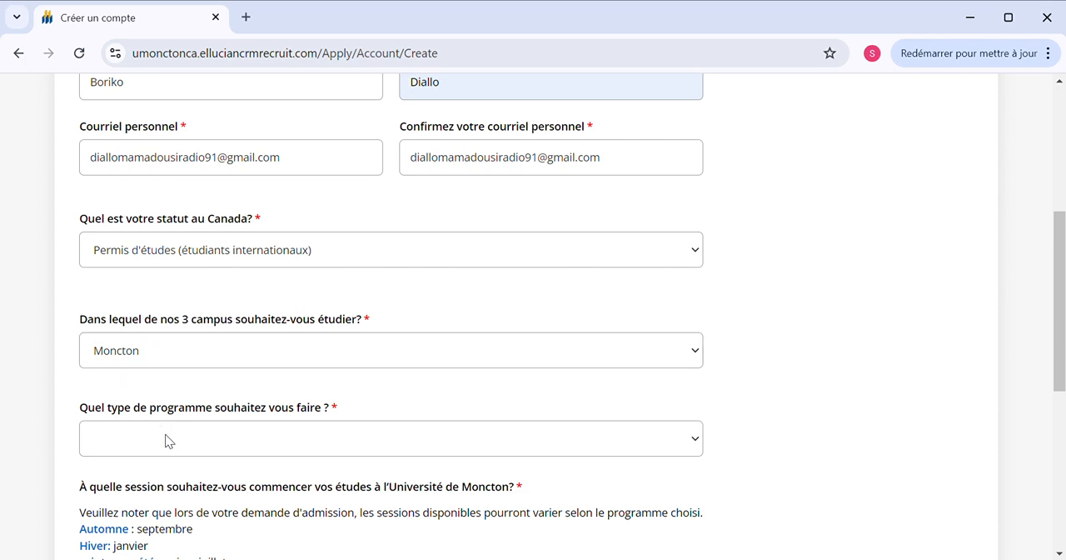
left_click(174, 364)
Set the session for starting studies at the Université de Moncton to Automne 2025
scroll(174, 365, "down", 2)
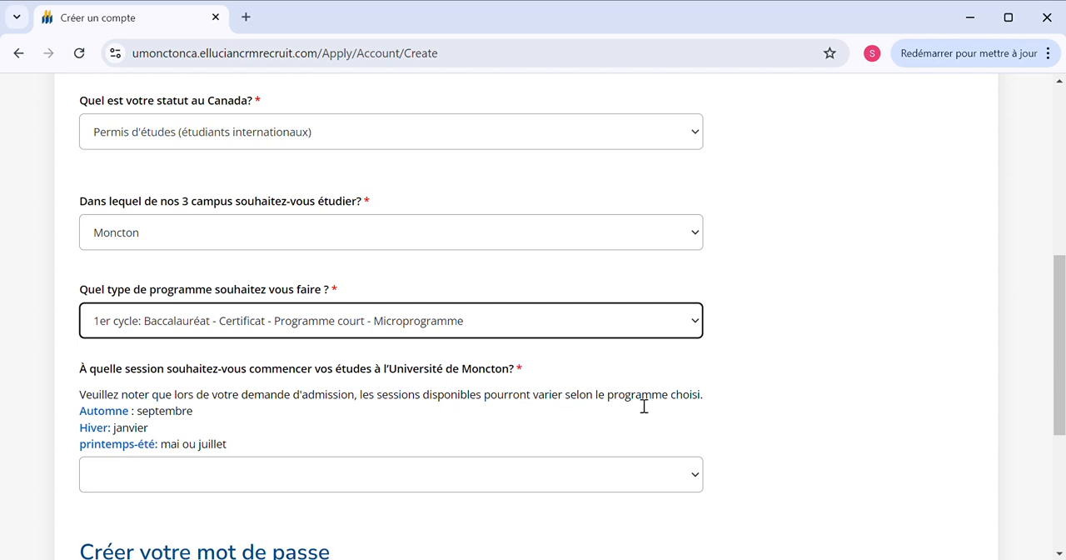
left_click(270, 482)
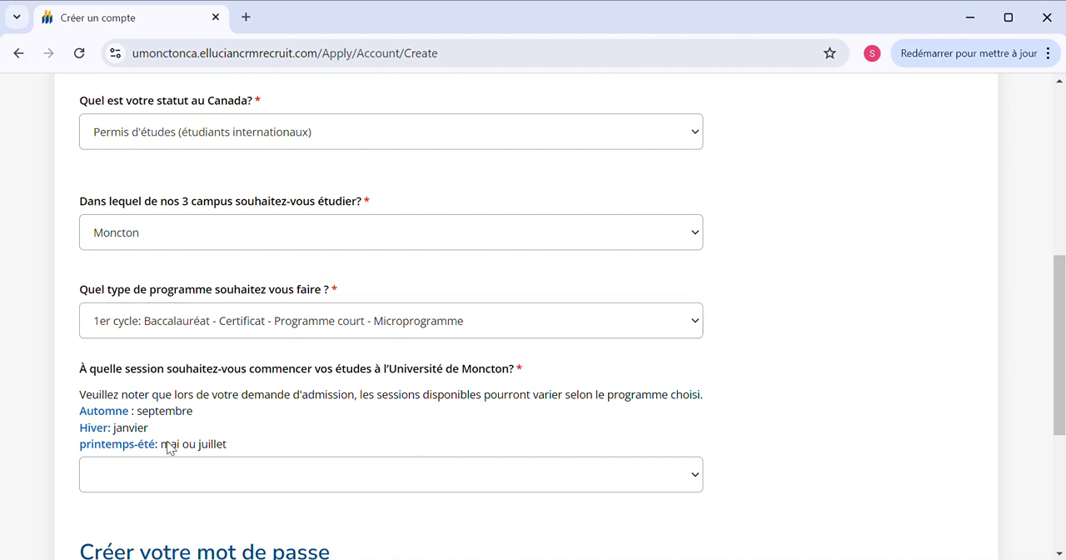
key("Down")
Enter the new account password in the Mot de passe field and repeat it in the confirmation field
scroll(169, 448, "down", 3)
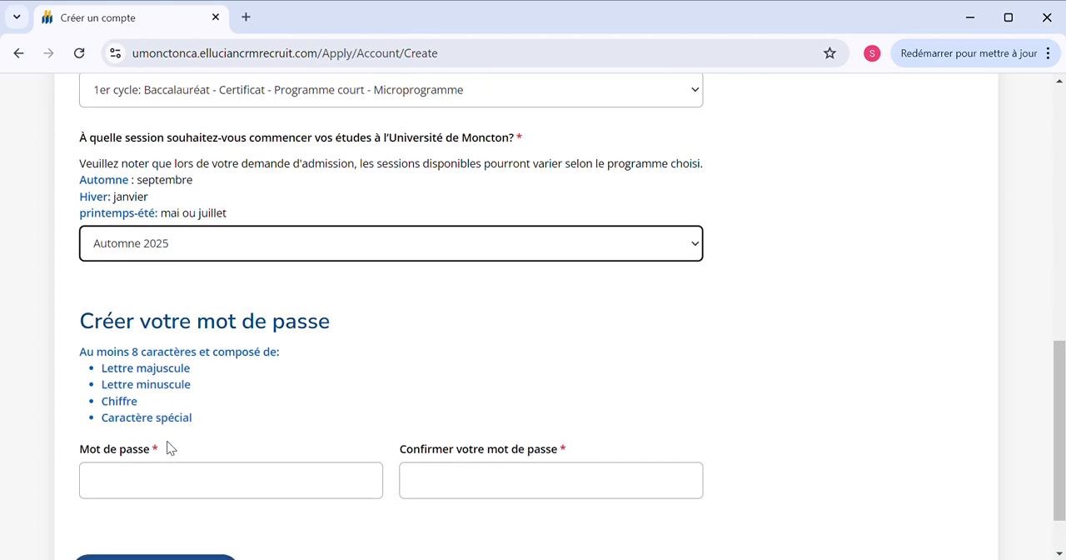
left_click(175, 449)
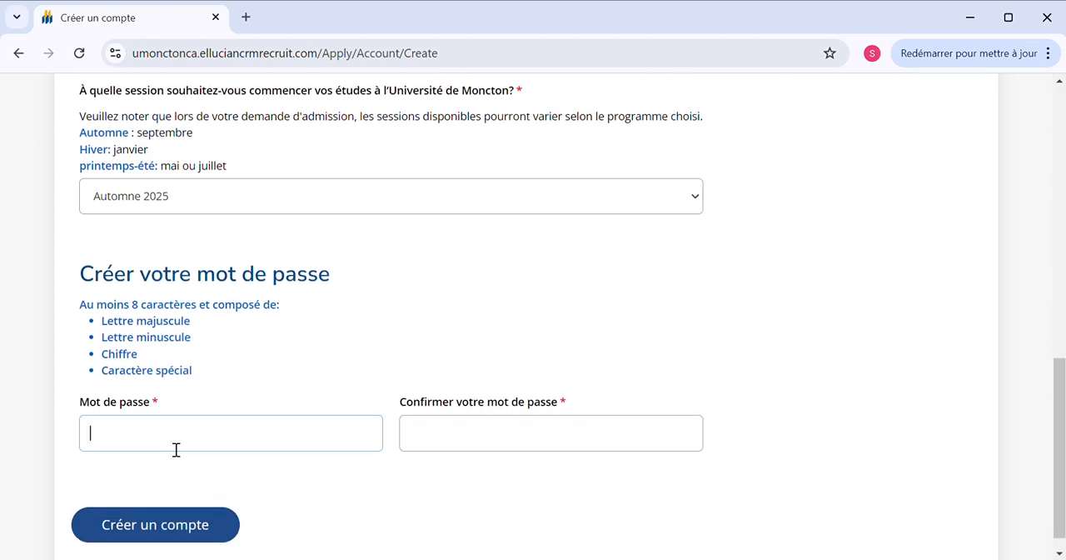
type("•••••••")
left_click(440, 442)
type("••••••••")
Submit the completed form to create the applicant account
scroll(440, 442, "down", 1)
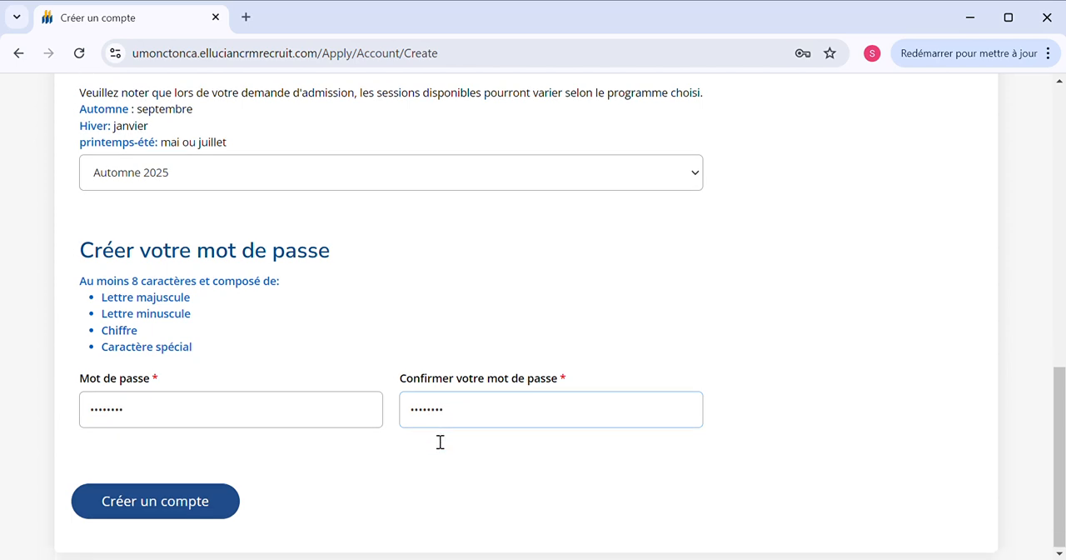
left_click(207, 507)
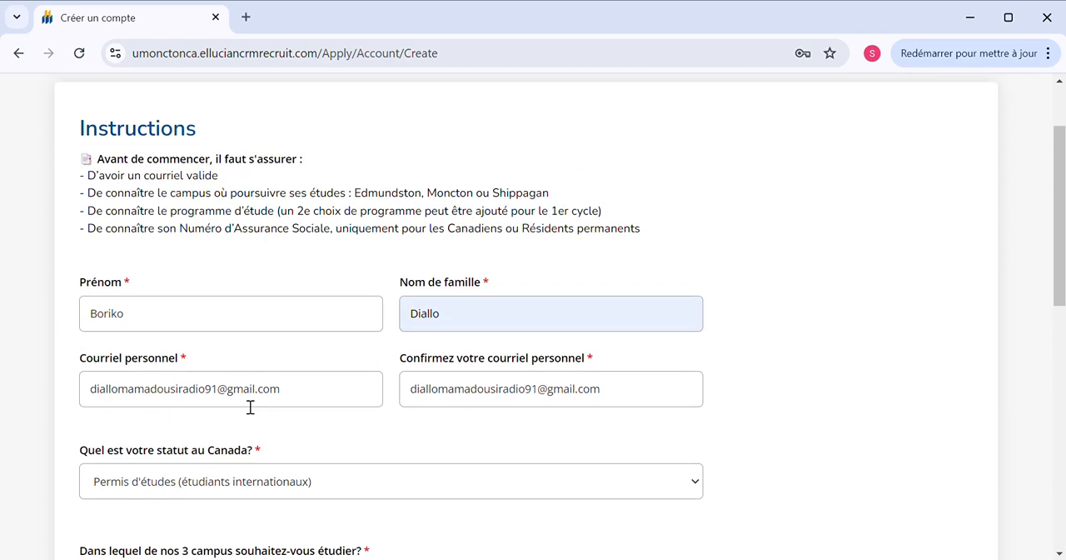
scroll(249, 408, "down", 9)
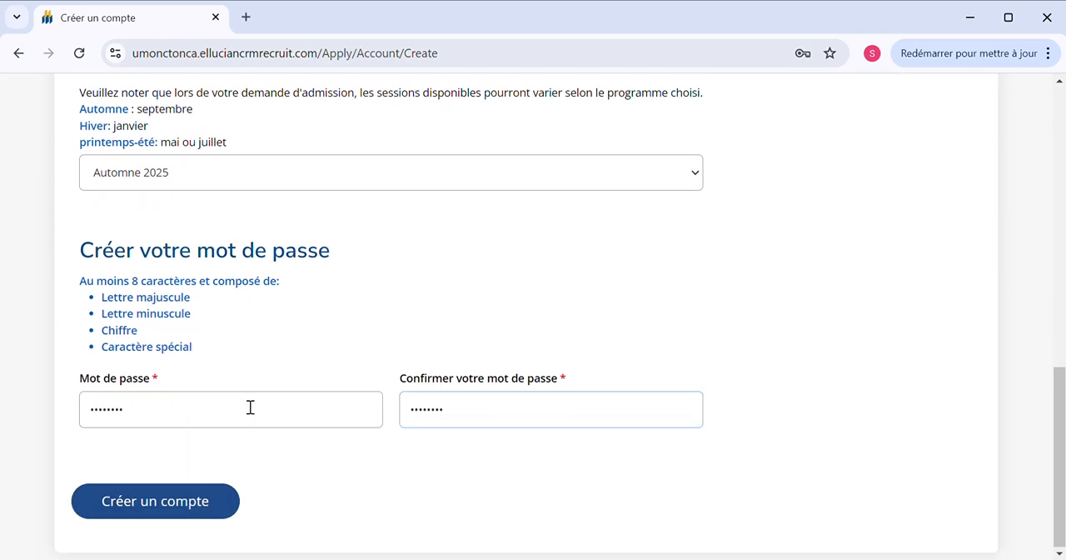
left_click(169, 506)
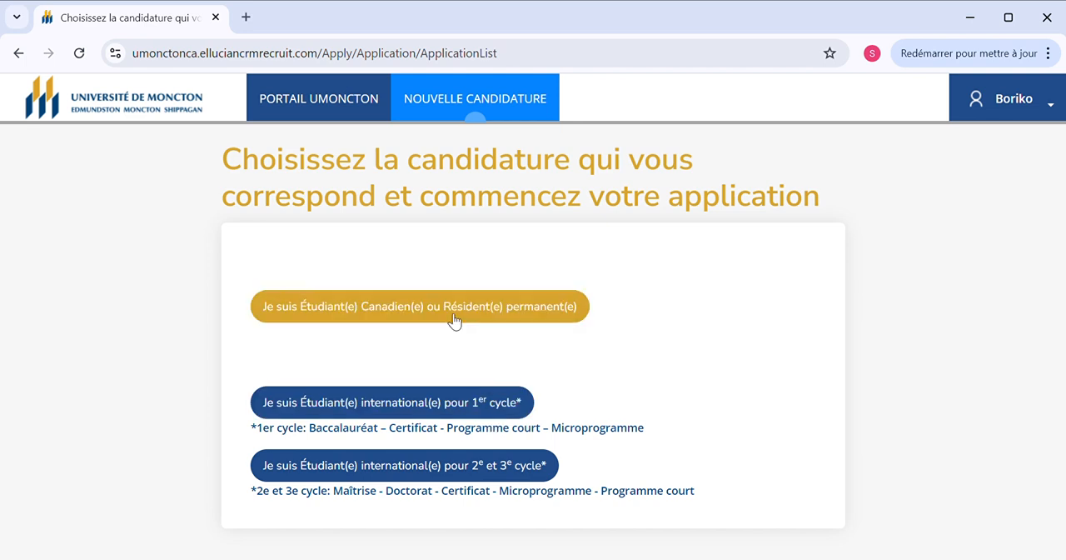
Start an international 1er cycle application for the Automne 2025 - Moncton session and continue past the important instructions
left_click(370, 401)
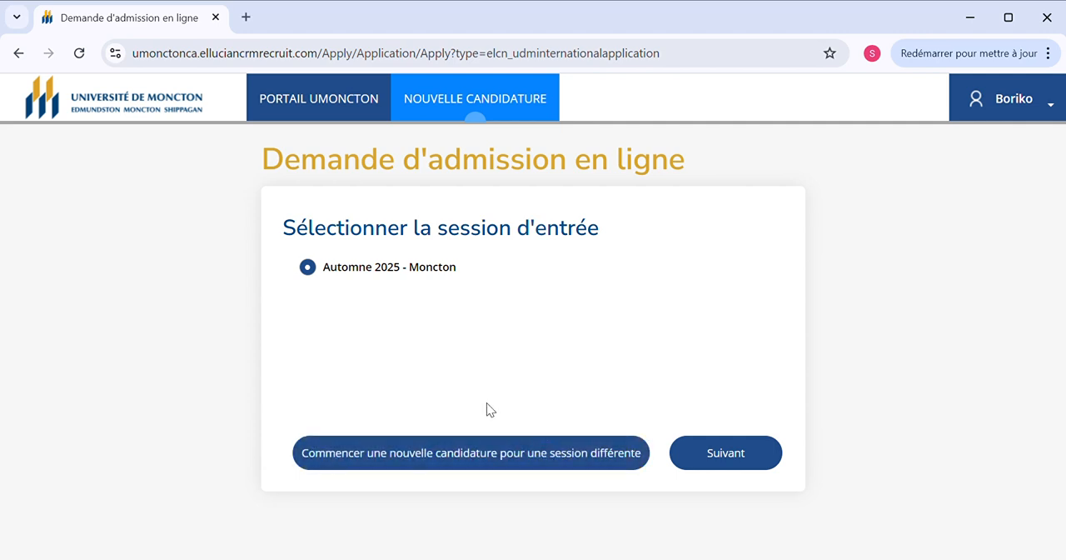
left_click(726, 454)
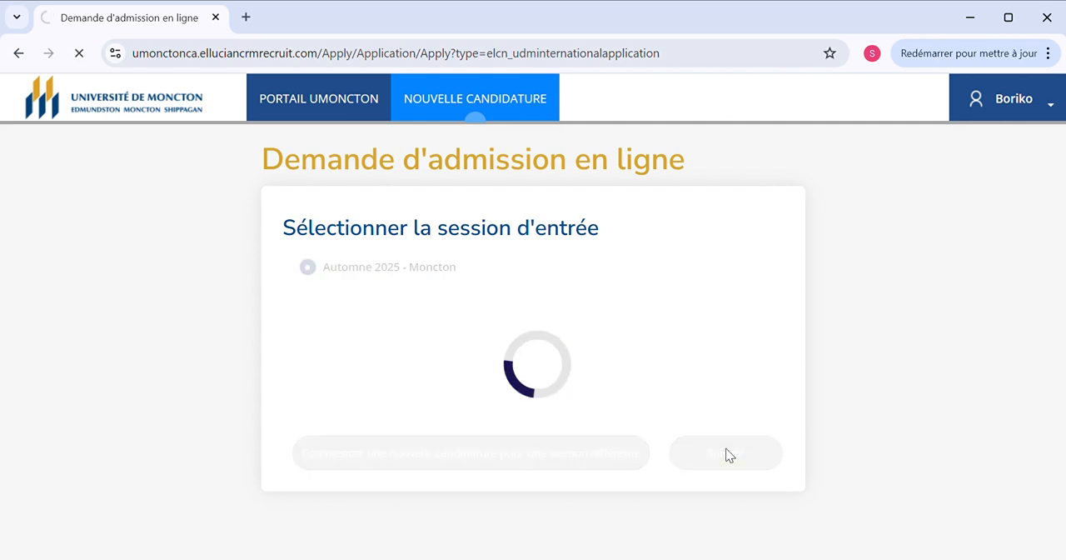
scroll(493, 439, "down", 1)
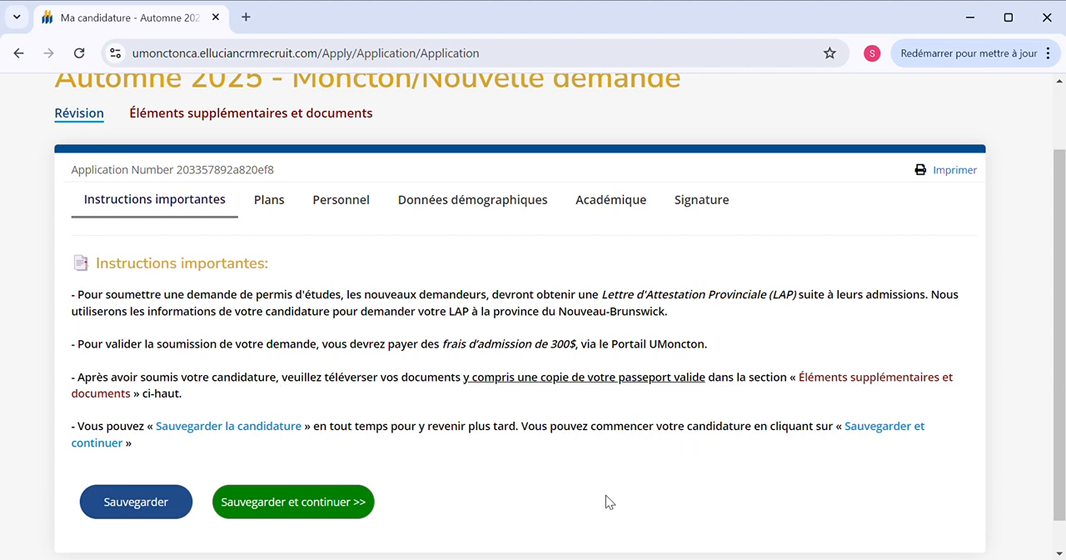
left_click(341, 500)
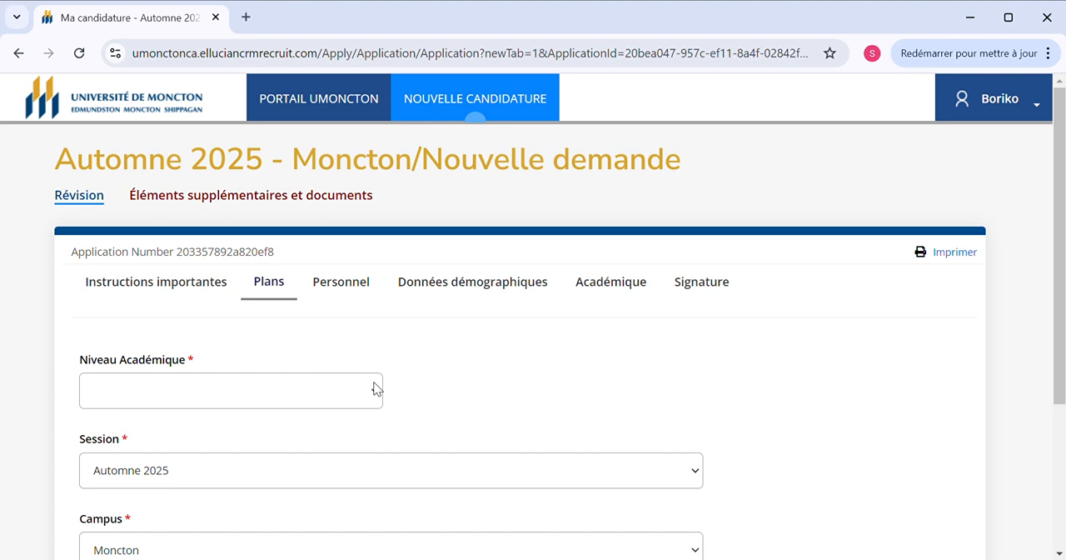
Set the academic level to Baccalauréat et autres programmes du 1er cycle and the desired programme to Baccalauréat en administration des affaires - comptabilité
left_click(281, 451)
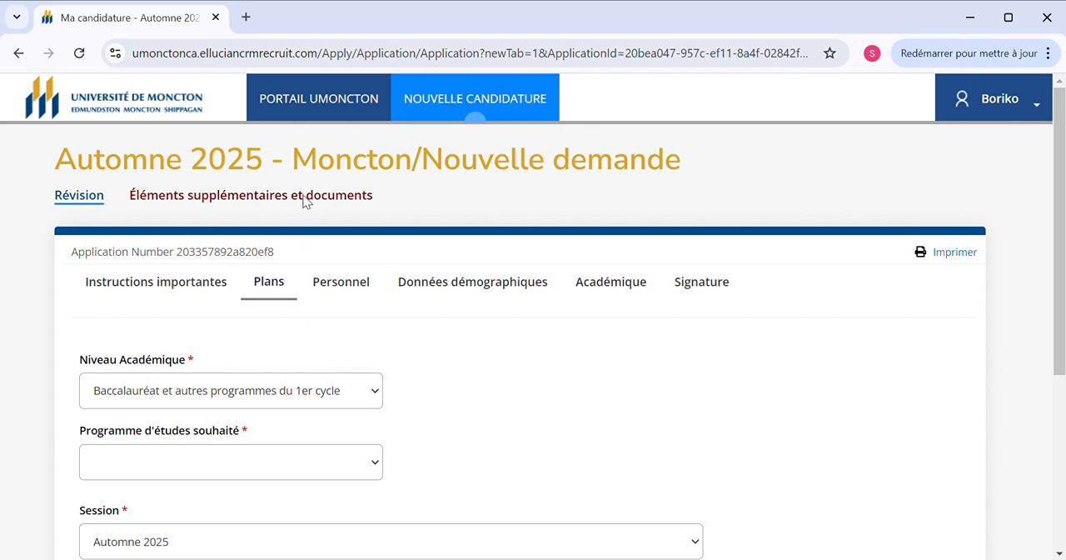
left_click(312, 62)
Add Baccalauréat en administration des affaires - finance as the second programme choice, and save the plans section to continue
scroll(328, 223, "down", 3)
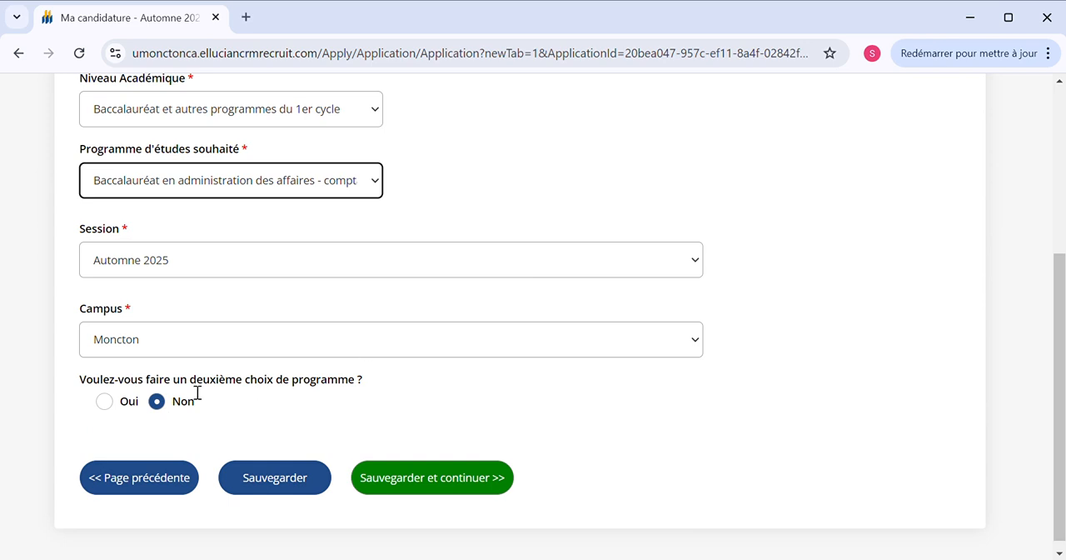
left_click(105, 401)
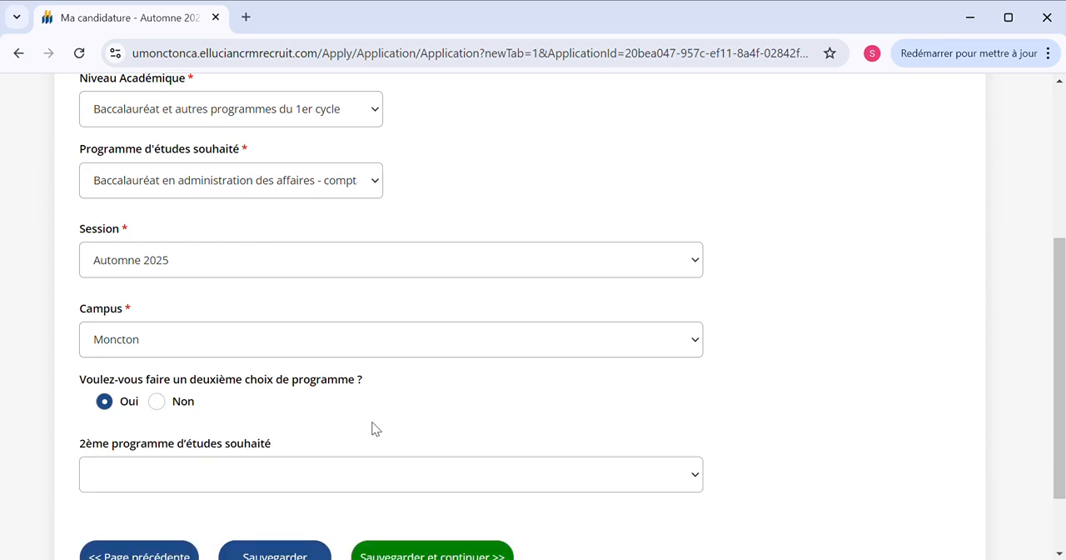
scroll(371, 429, "down", 2)
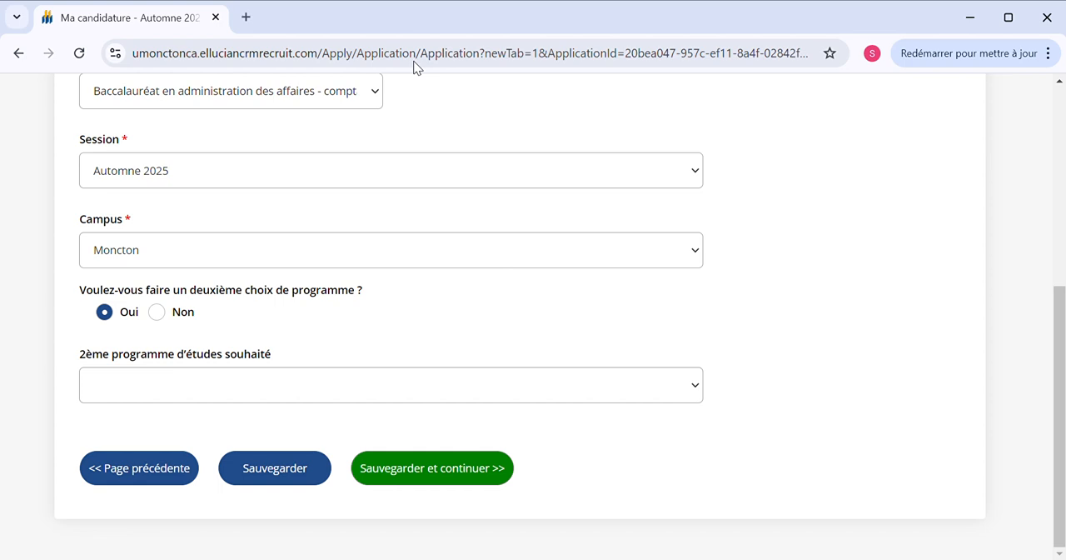
left_click(422, 179)
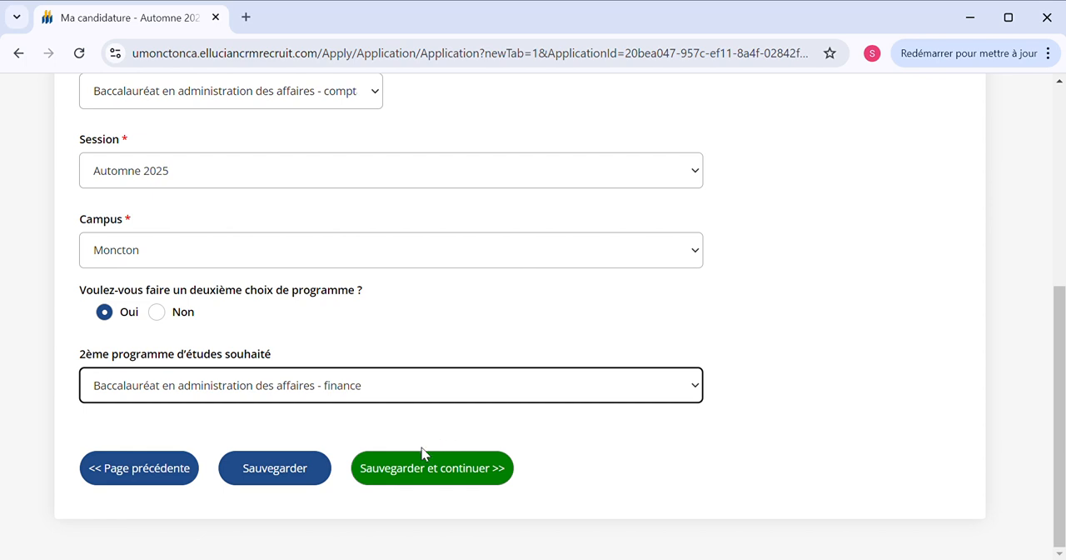
left_click(438, 478)
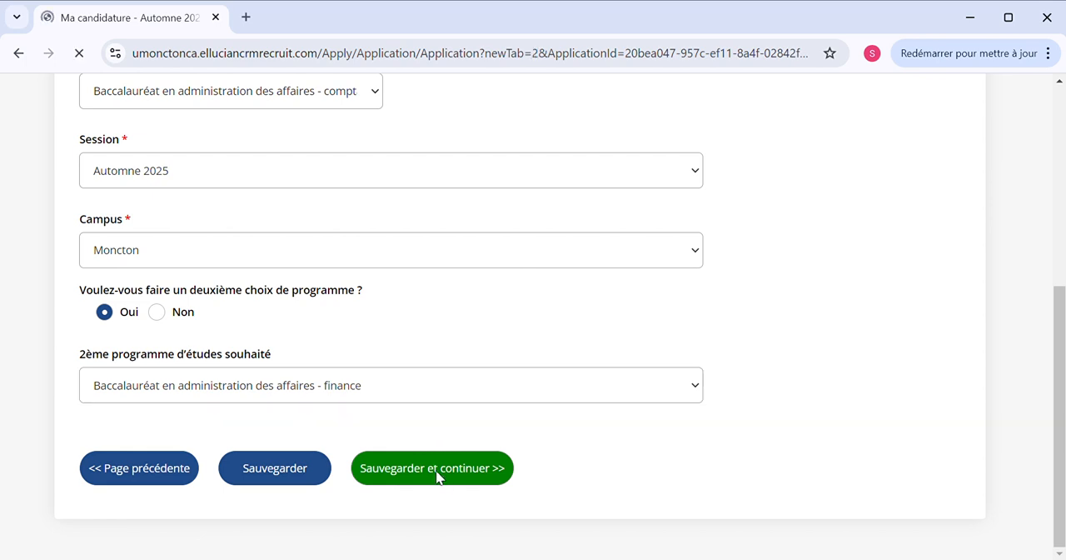
Enter the applicant's street address in the Adresse ligne 1 field of the residence address
scroll(440, 475, "down", 2)
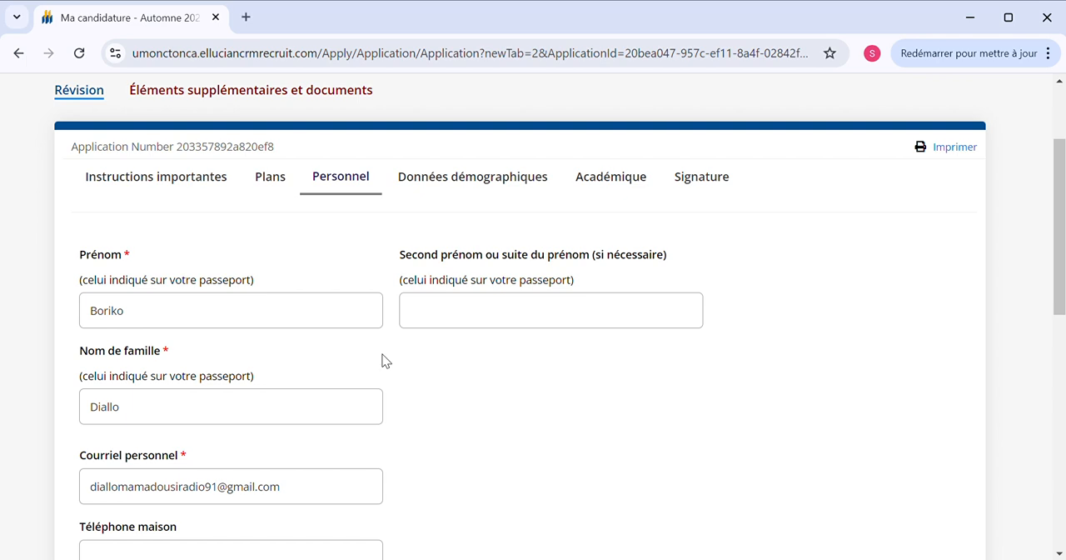
scroll(387, 359, "down", 3)
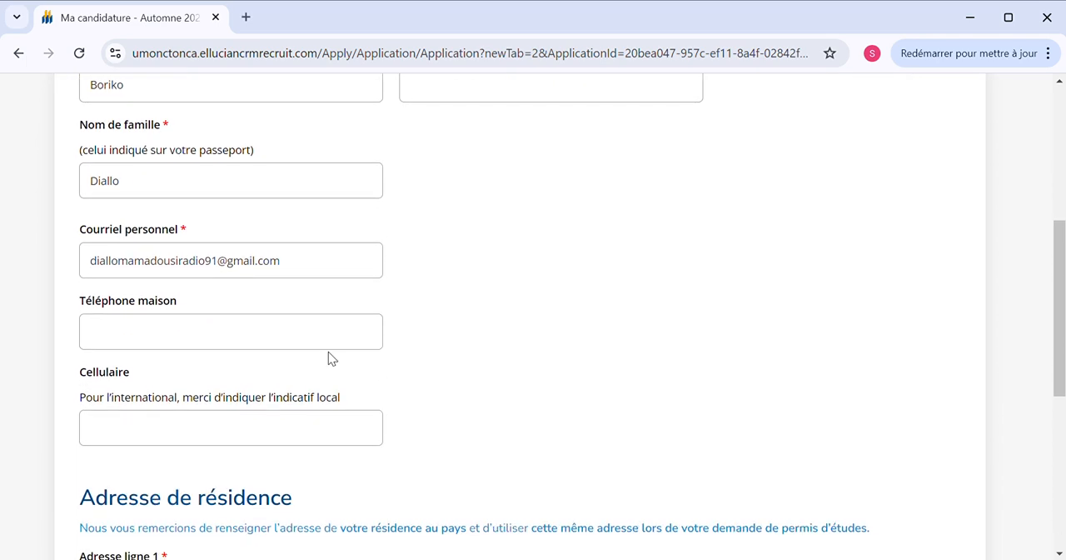
scroll(269, 351, "down", 3)
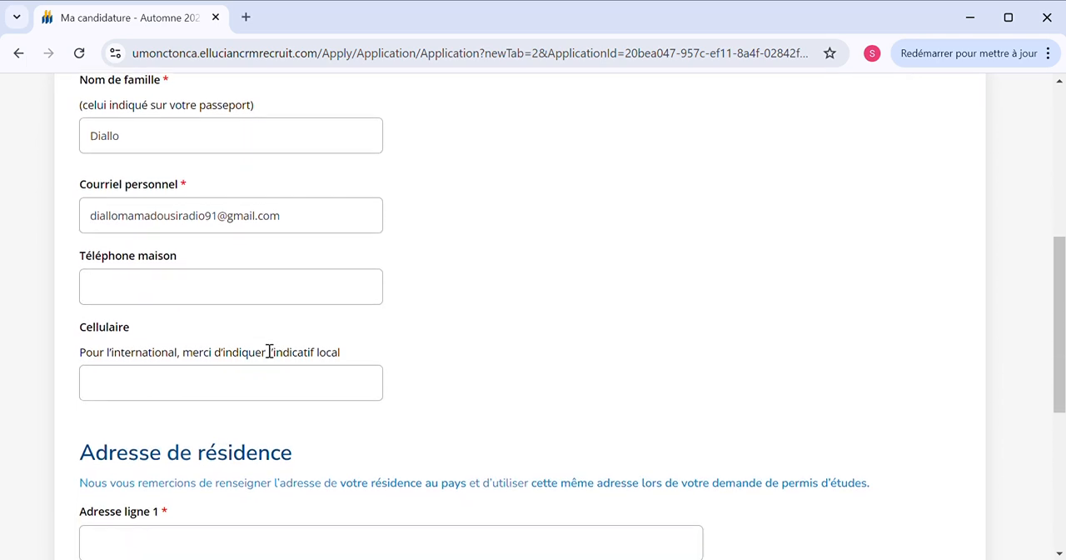
scroll(266, 349, "down", 1)
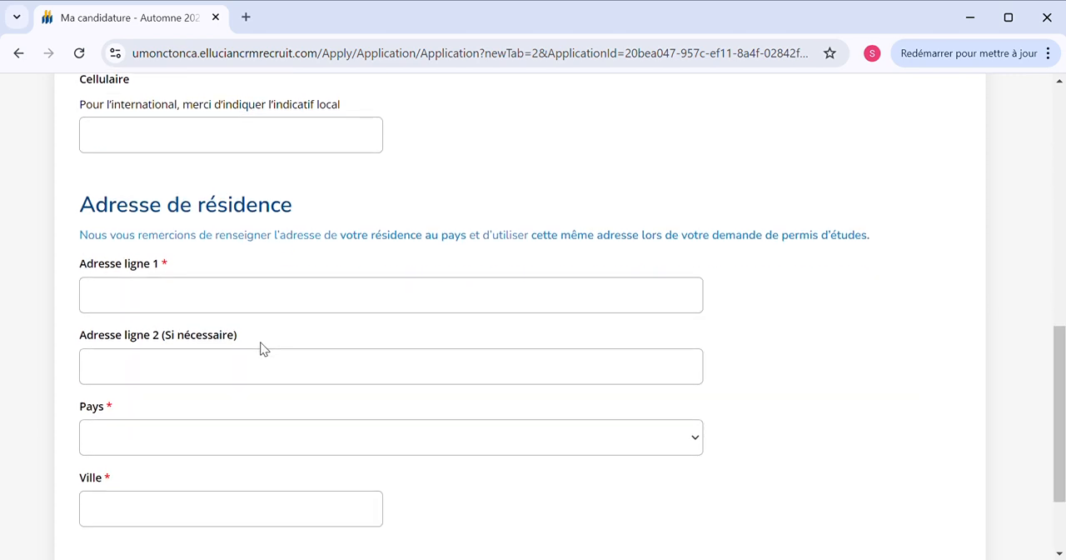
scroll(269, 350, "down", 2)
left_click(191, 183)
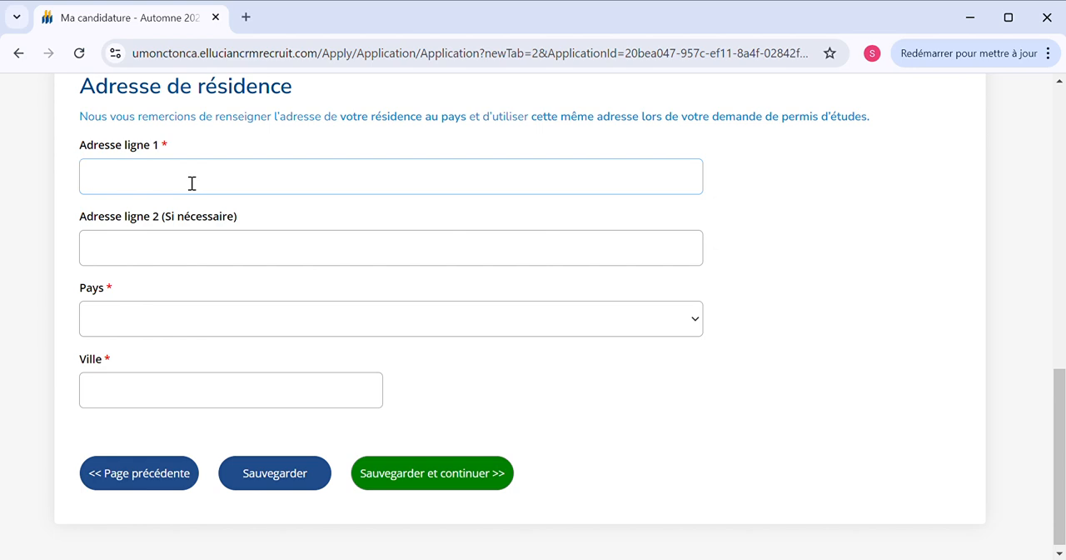
Set the country of the residence address to Guinée
left_click(142, 323)
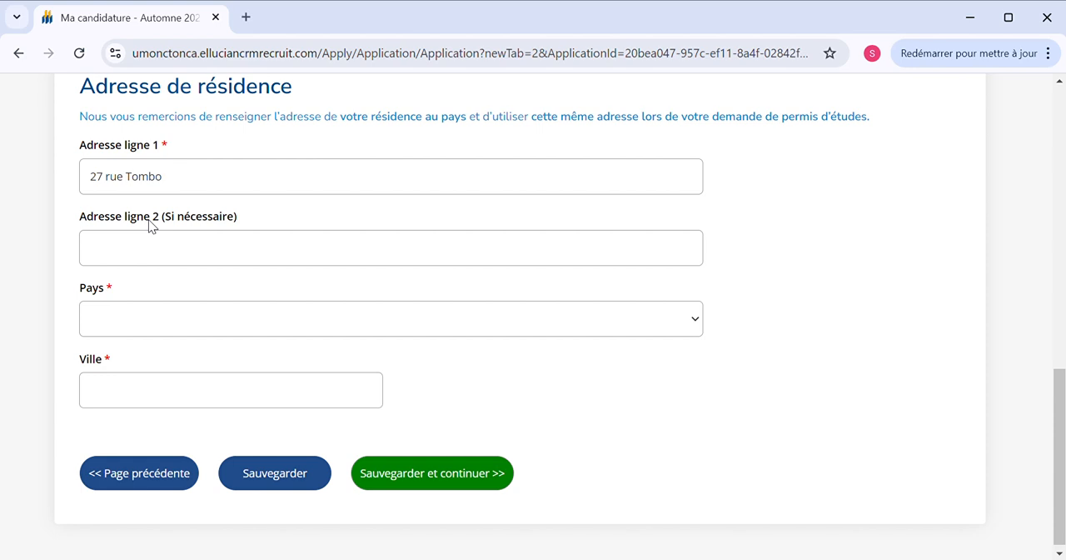
key("g")
type("gui")
Enter the applicant's city in the Ville field and save the personal section to continue
left_click(125, 394)
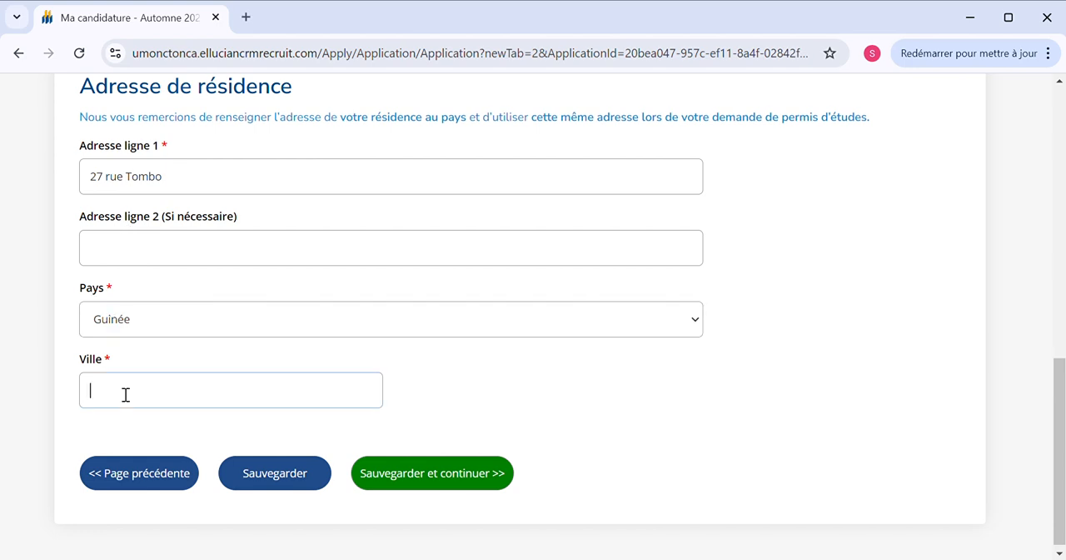
type("Conakry")
left_click(426, 479)
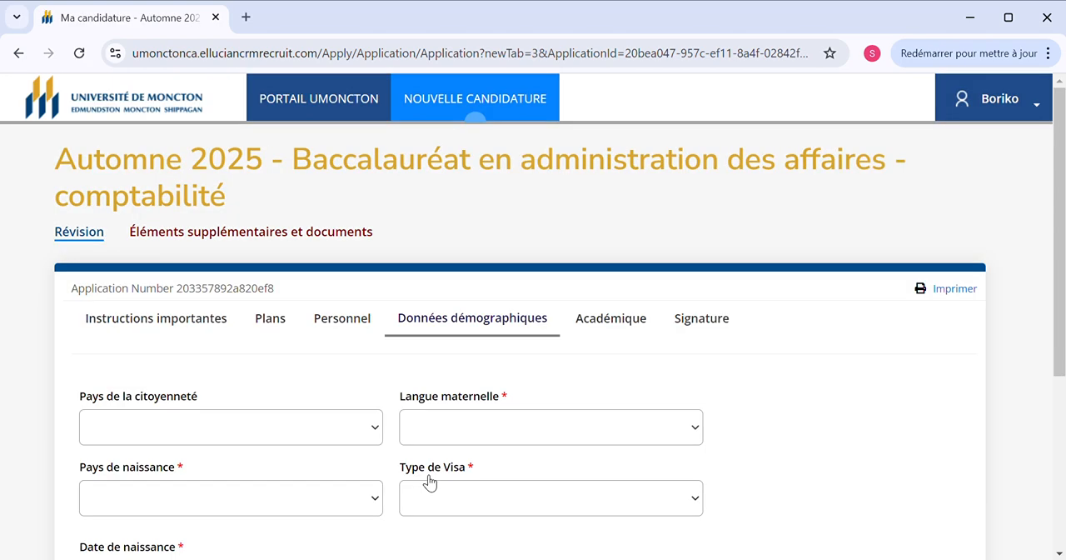
Set both the country of citizenship and the country of birth to Guinée in the demographic data
scroll(430, 483, "down", 2)
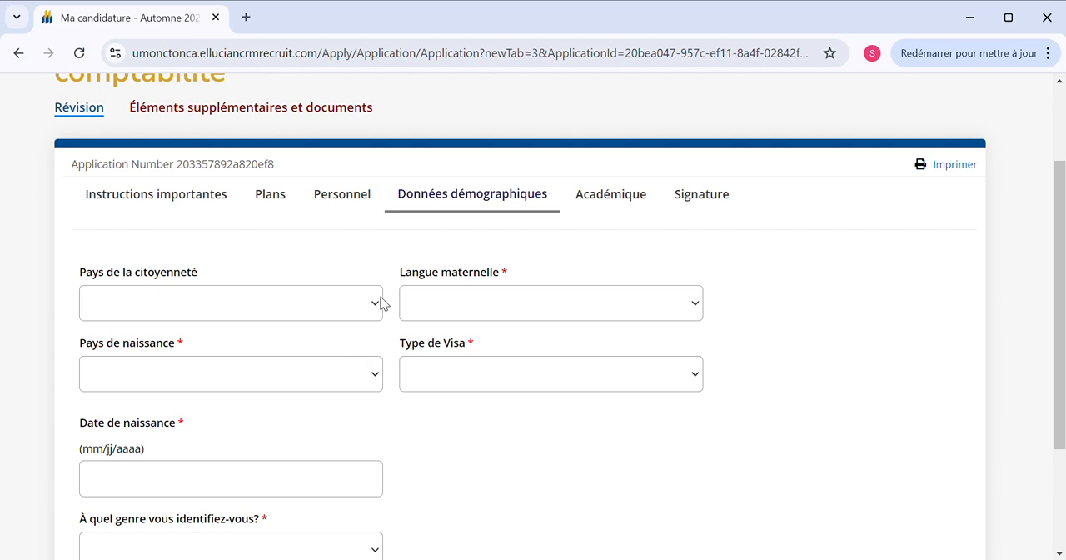
type("gui")
key("Return")
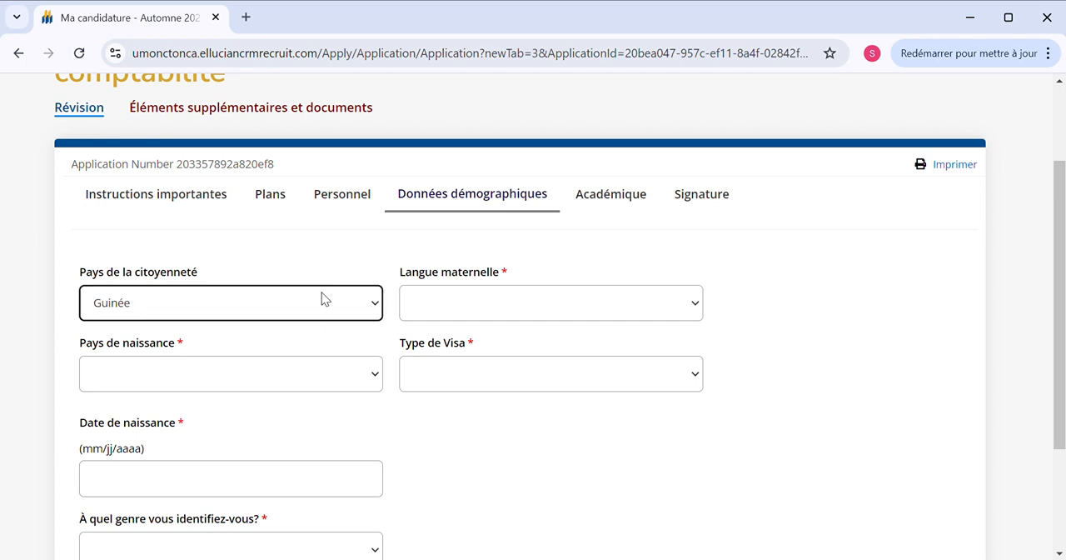
left_click(282, 381)
type("gui")
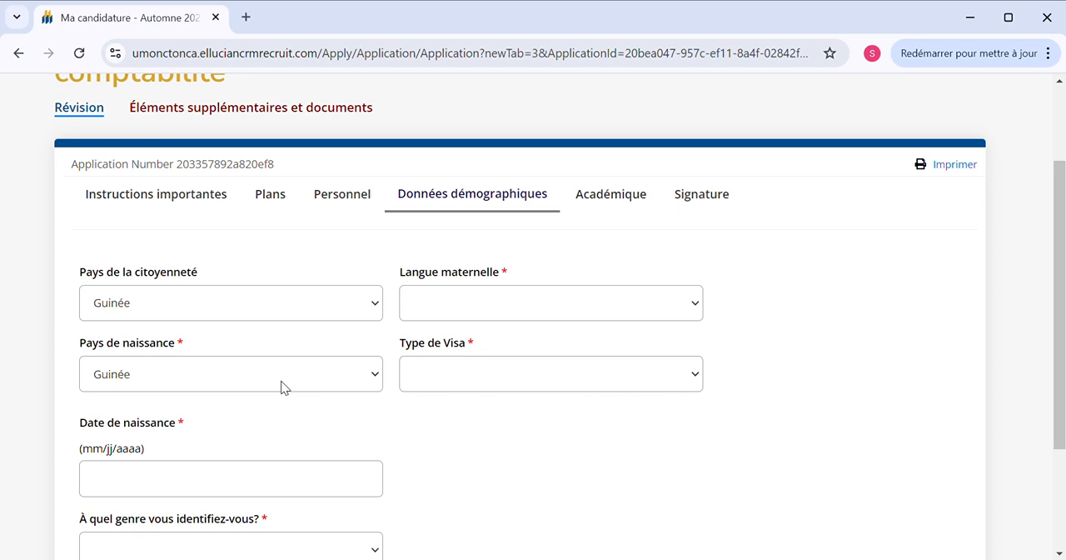
key("Return")
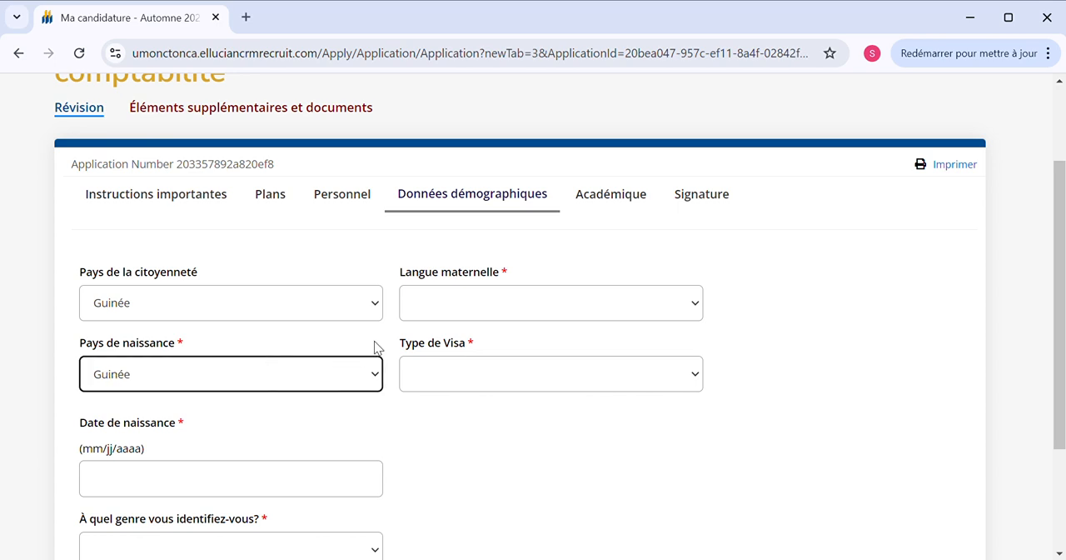
Set the mother tongue to Français and the visa type to Visa étudiant in the demographic data
left_click(489, 309)
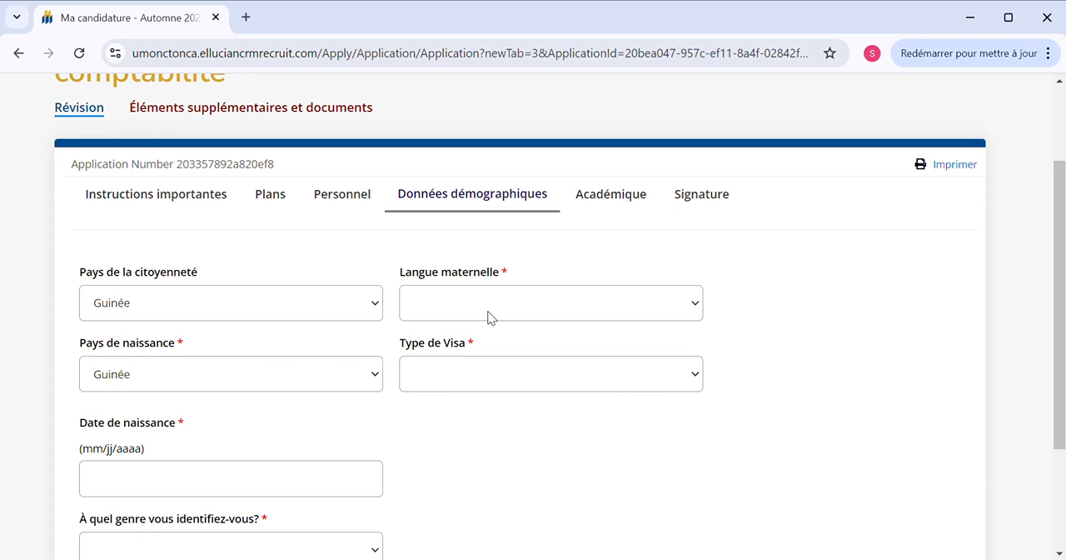
left_click(455, 359)
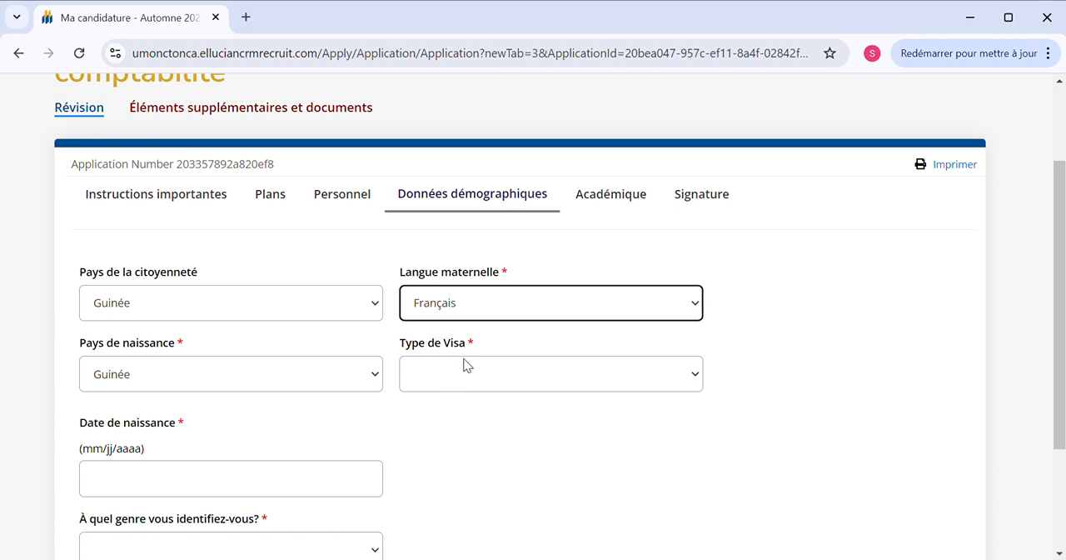
left_click(471, 374)
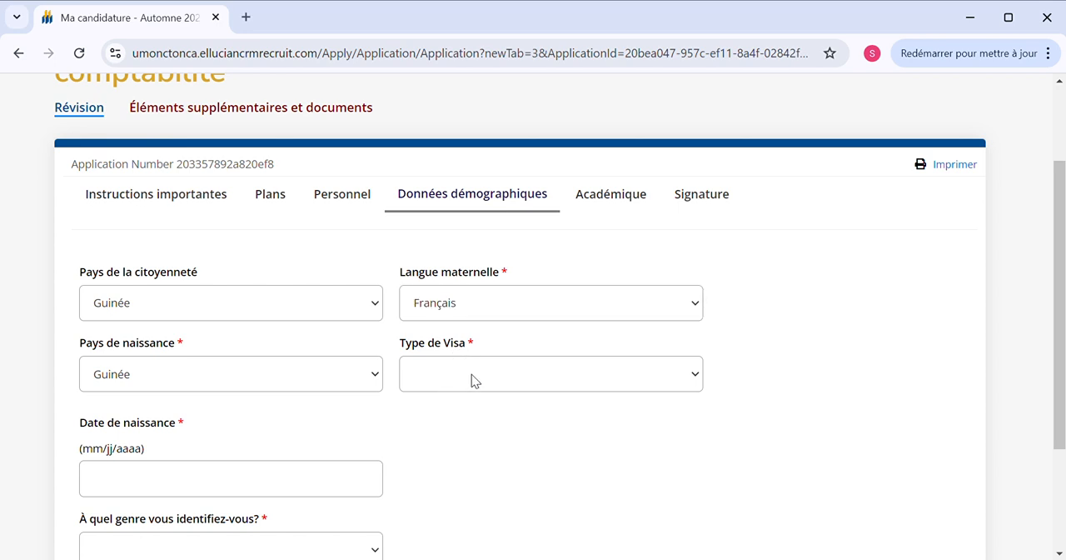
left_click(477, 423)
Enter the applicant's date of birth in the Date de naissance field using the calendar
scroll(335, 430, "down", 1)
left_click(369, 413)
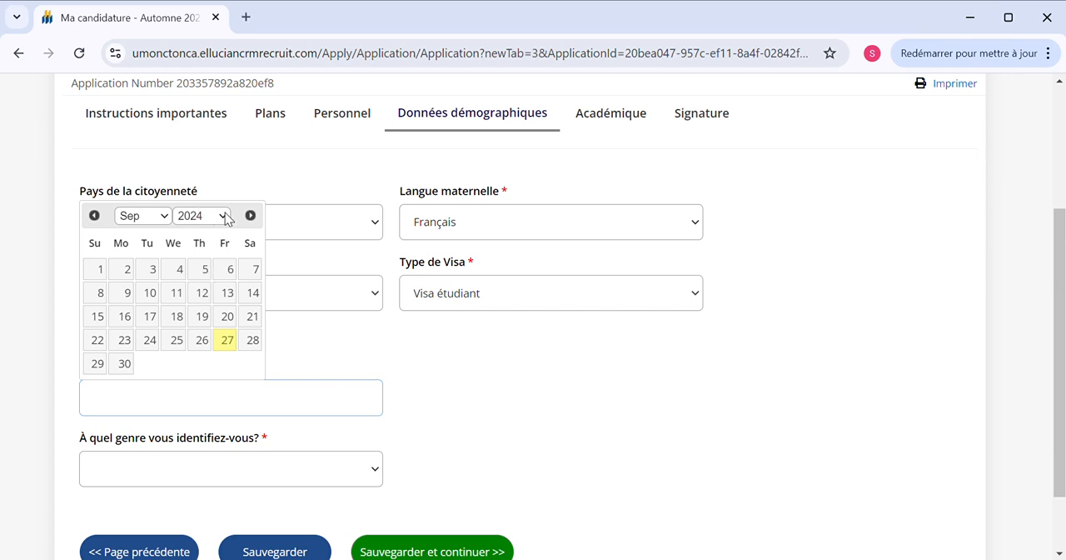
left_click(212, 265)
left_click(169, 216)
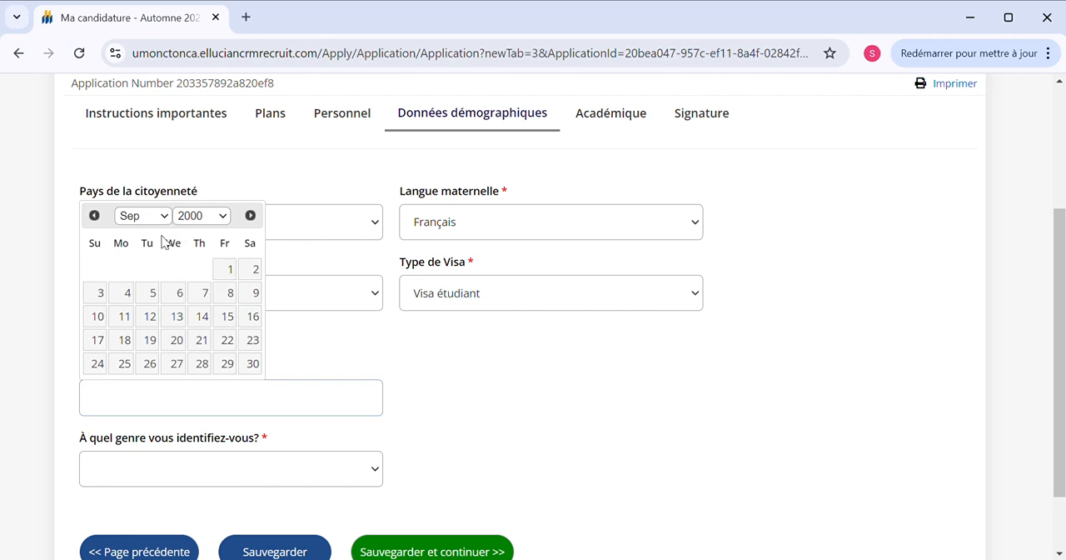
left_click(163, 241)
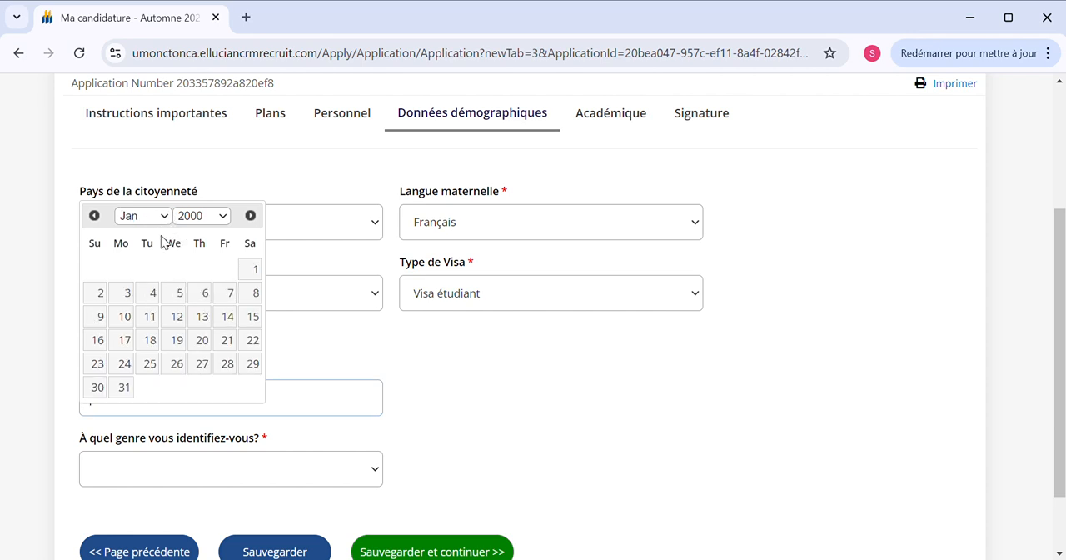
left_click(254, 271)
Set the gender to Masculin, then save the demographic section and continue to the academic section
scroll(225, 367, "down", 1)
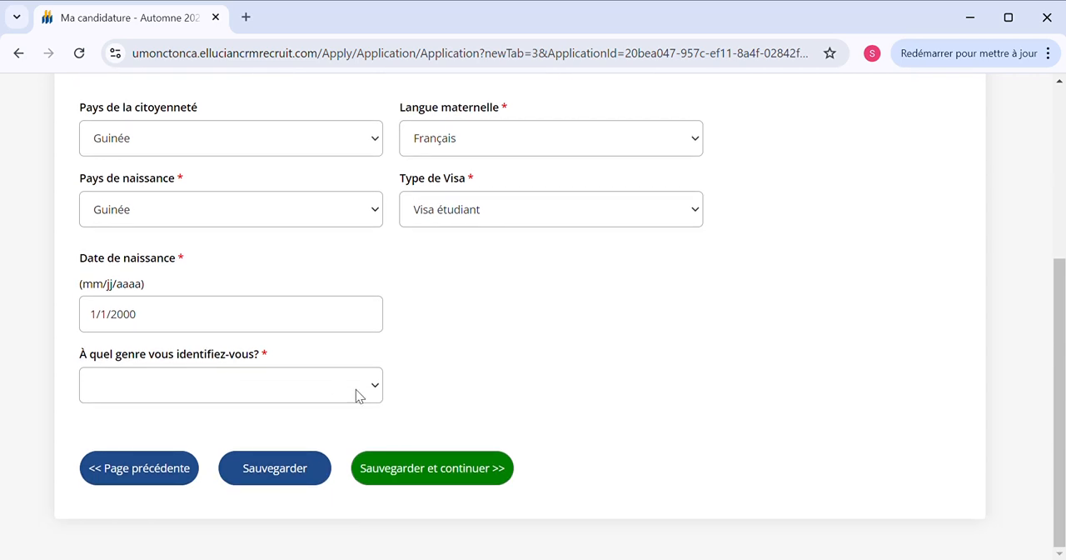
left_click(331, 431)
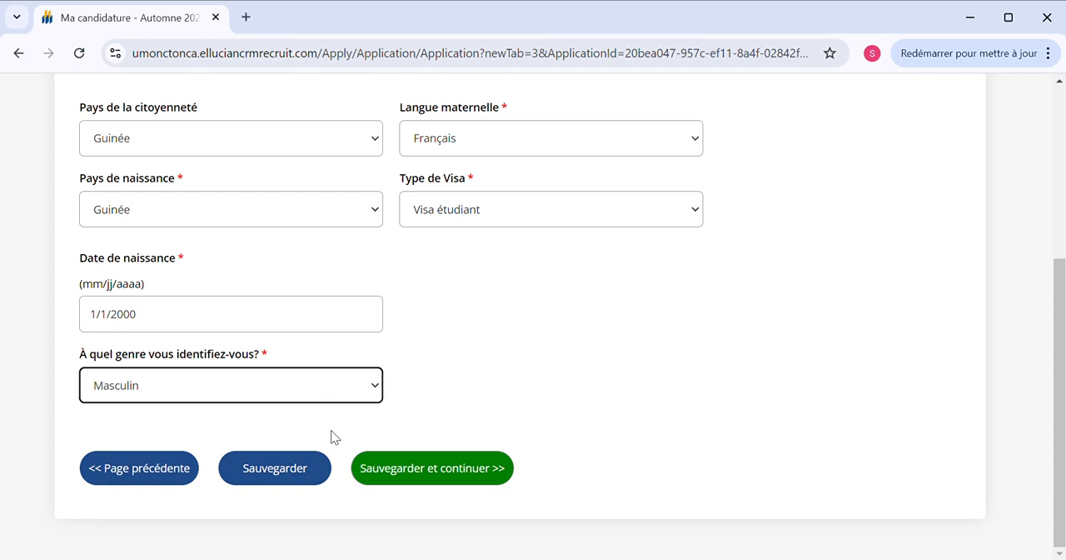
left_click(405, 471)
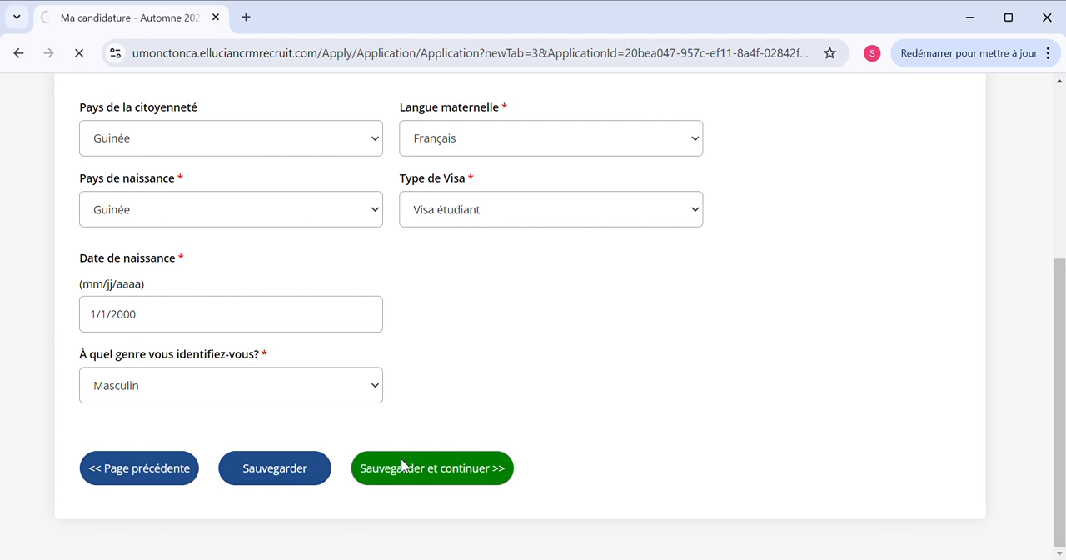
Search for the secondary school "Amitié" with the country set to Guinée
scroll(329, 428, "down", 1)
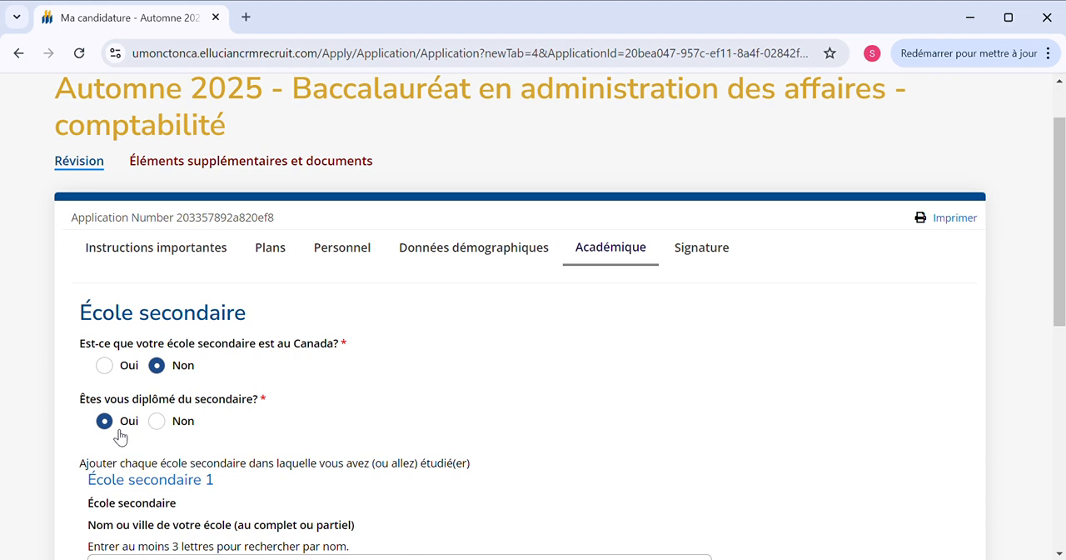
scroll(119, 436, "down", 2)
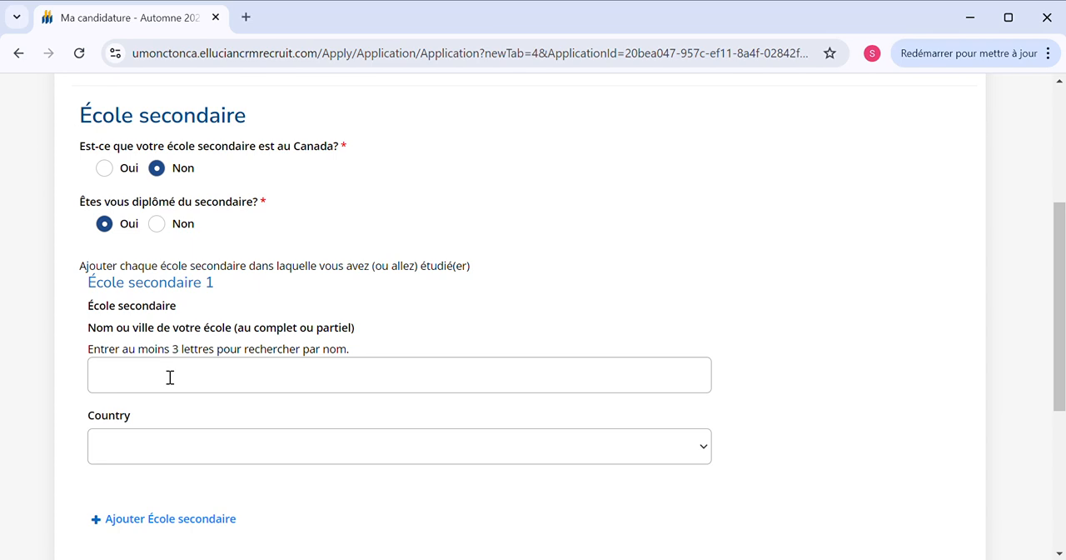
left_click(199, 380)
left_click(702, 441)
type("gui")
scroll(446, 417, "down", 1)
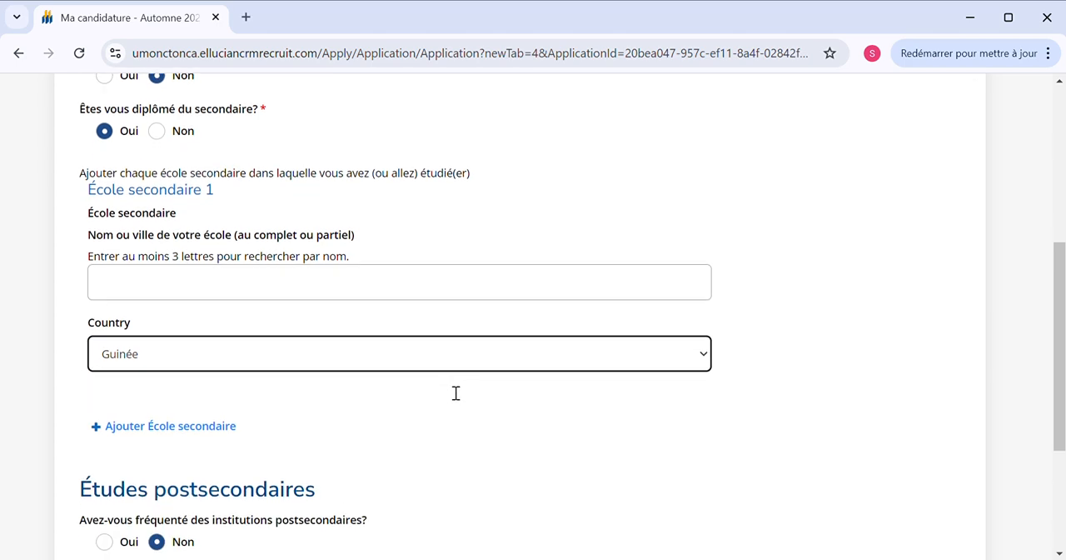
left_click(320, 294)
type("A")
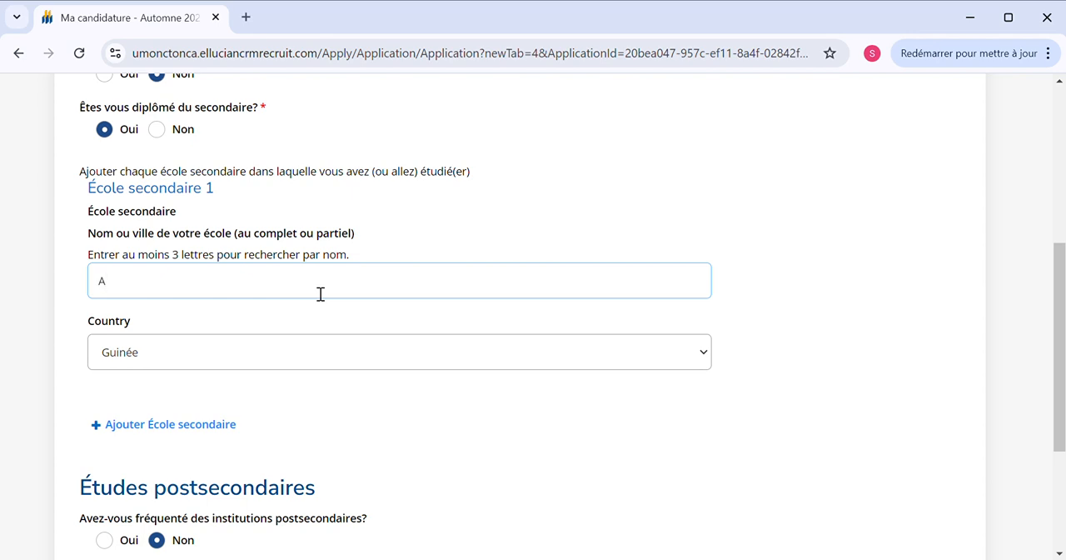
type("mitié")
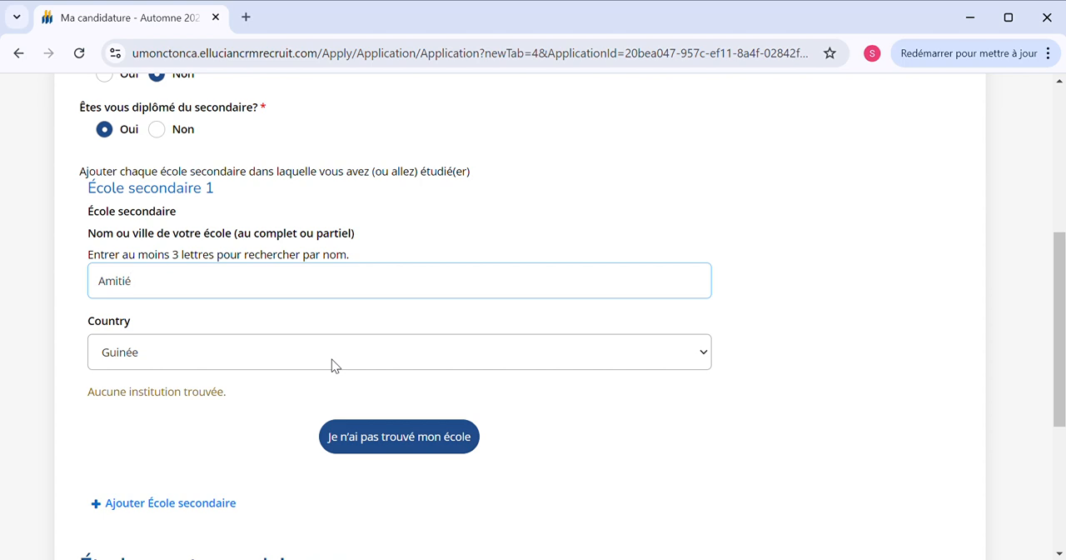
Indicate that the secondary school was not found, and enter the name Amitié with the school's street address manually
left_click(397, 439)
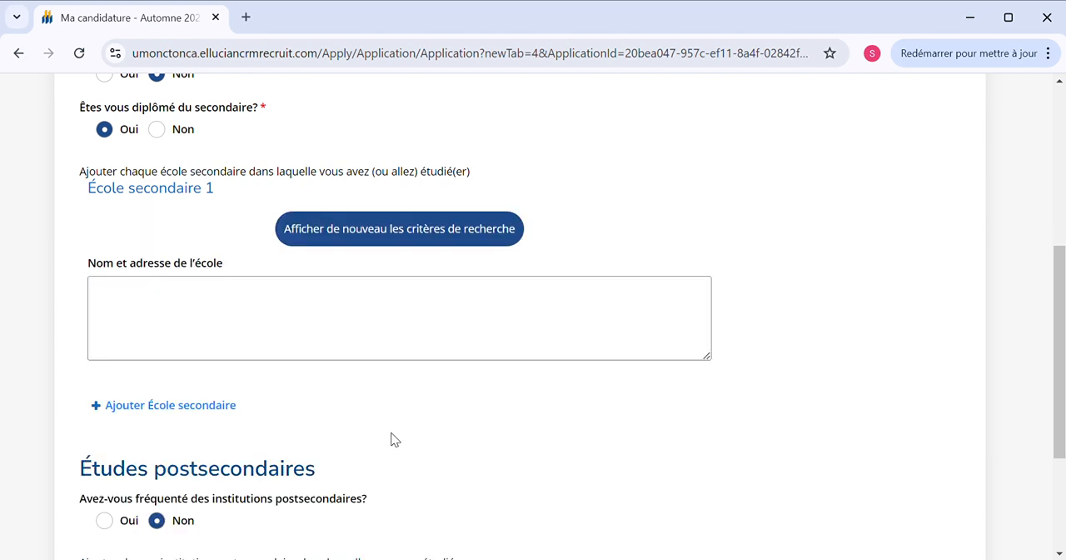
left_click(246, 311)
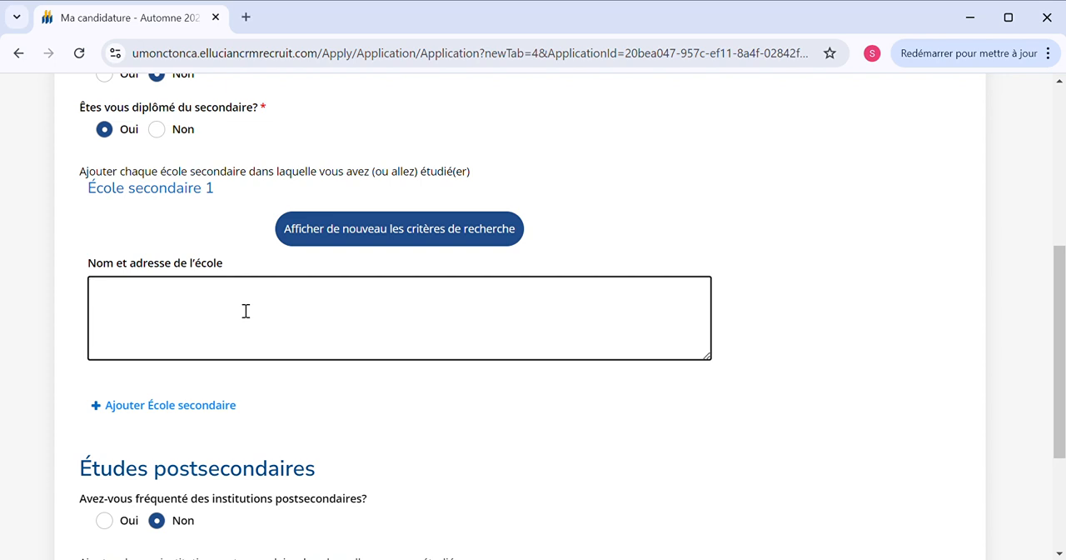
scroll(246, 311, "down", 1)
scroll(245, 311, "up", 4)
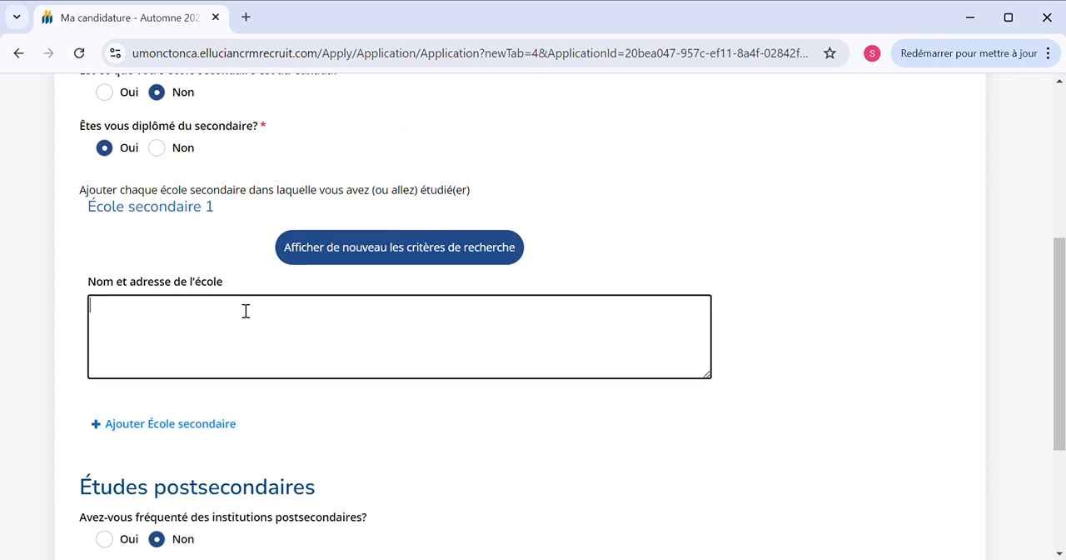
scroll(238, 308, "down", 2)
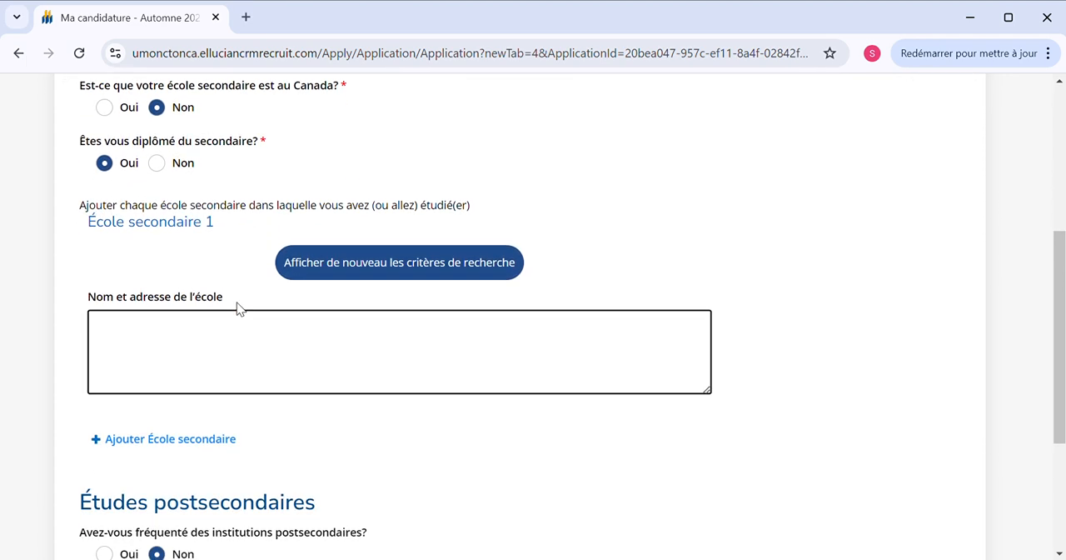
left_click(237, 310)
type("A")
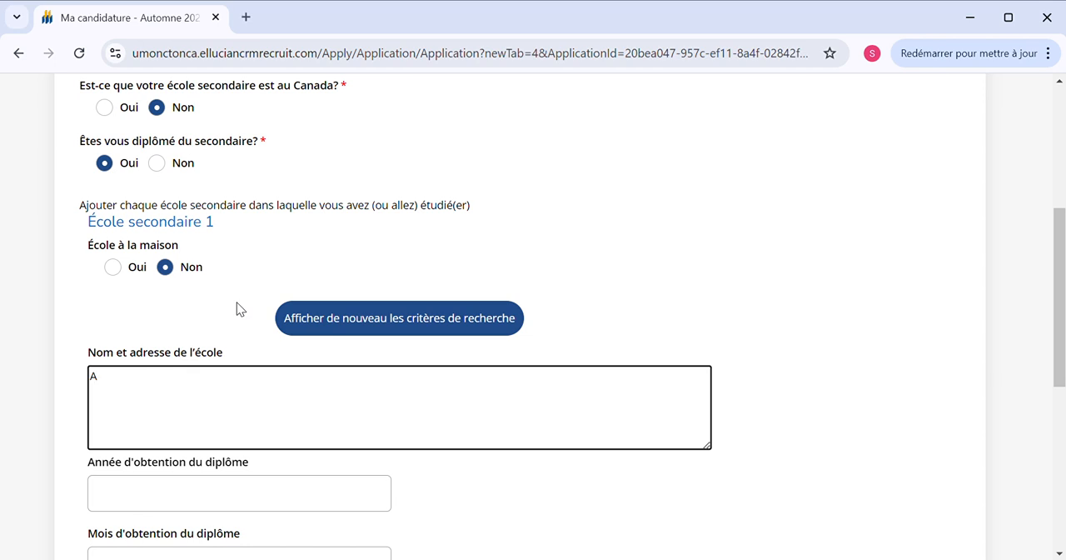
type("mitié")
scroll(237, 309, "down", 1)
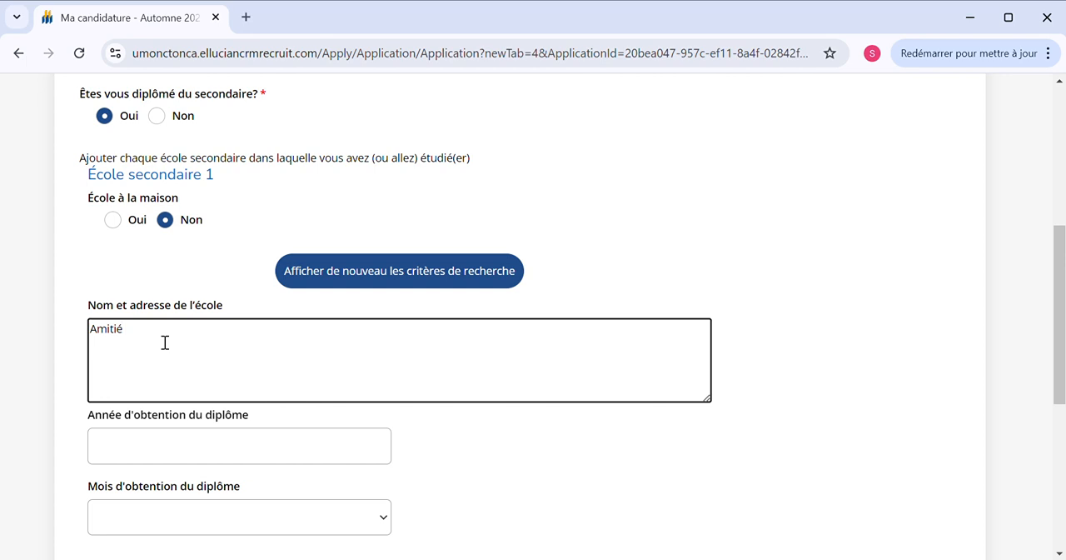
type(", 23")
type("rue Tombo")
Set the secondary school graduation year to 2019 and the graduation month to juillet
scroll(166, 447, "down", 1)
left_click(169, 377)
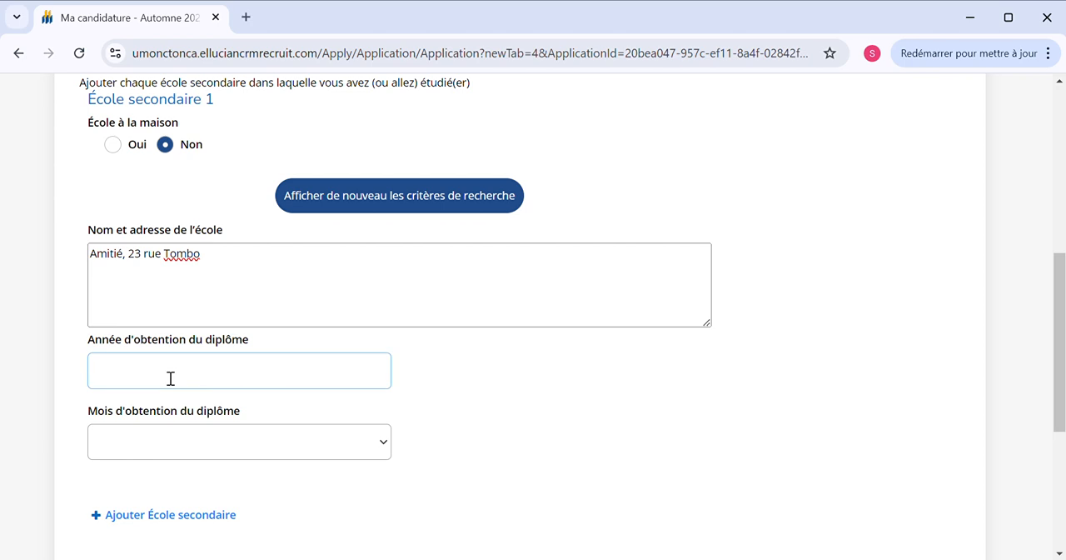
type("1")
type("201")
type("9")
left_click(163, 303)
Answer Oui to having attended postsecondary institutions and to having studied in French, and Non to current postsecondary studies
scroll(163, 303, "down", 3)
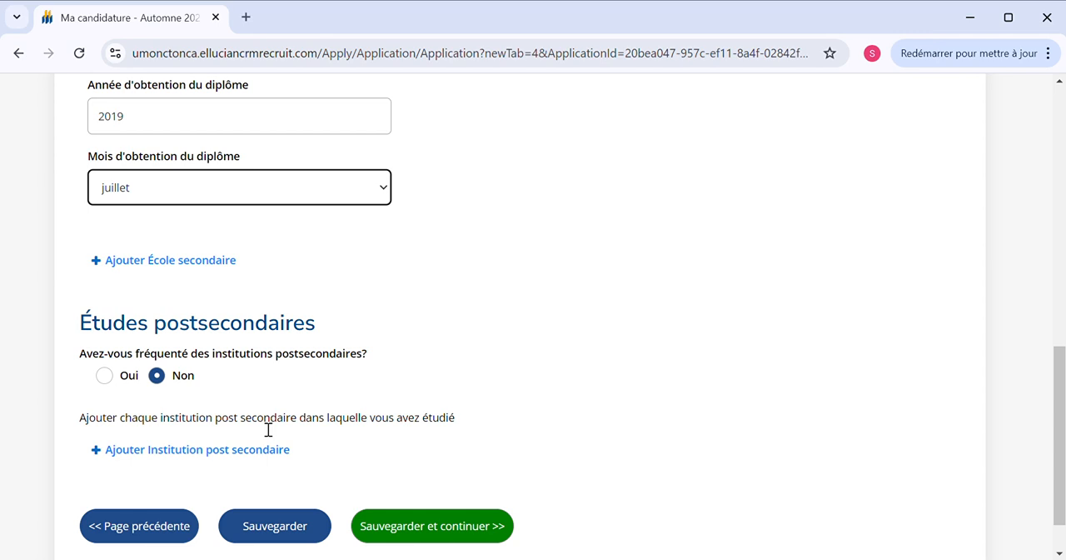
left_click(104, 376)
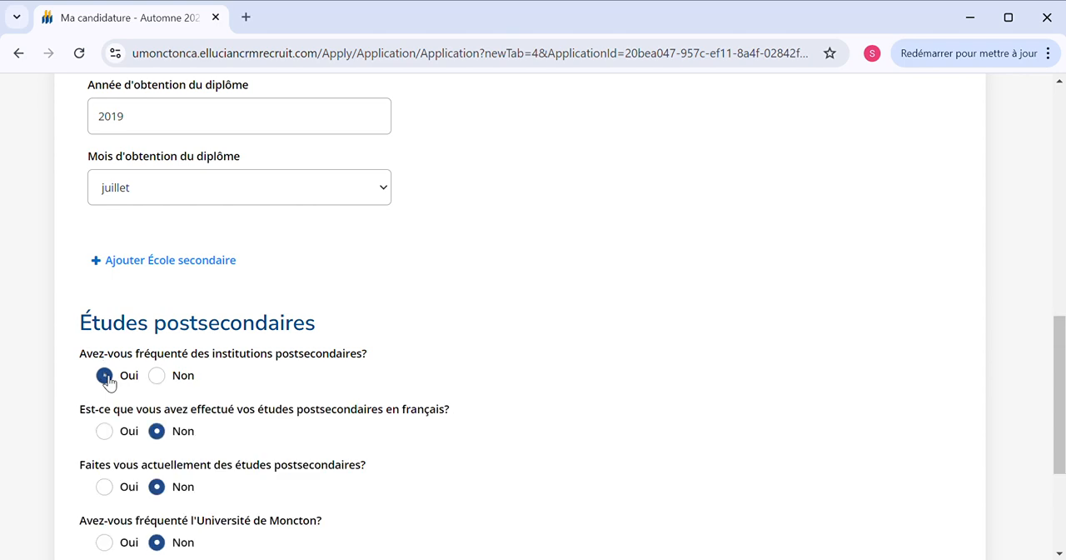
scroll(106, 381, "down", 2)
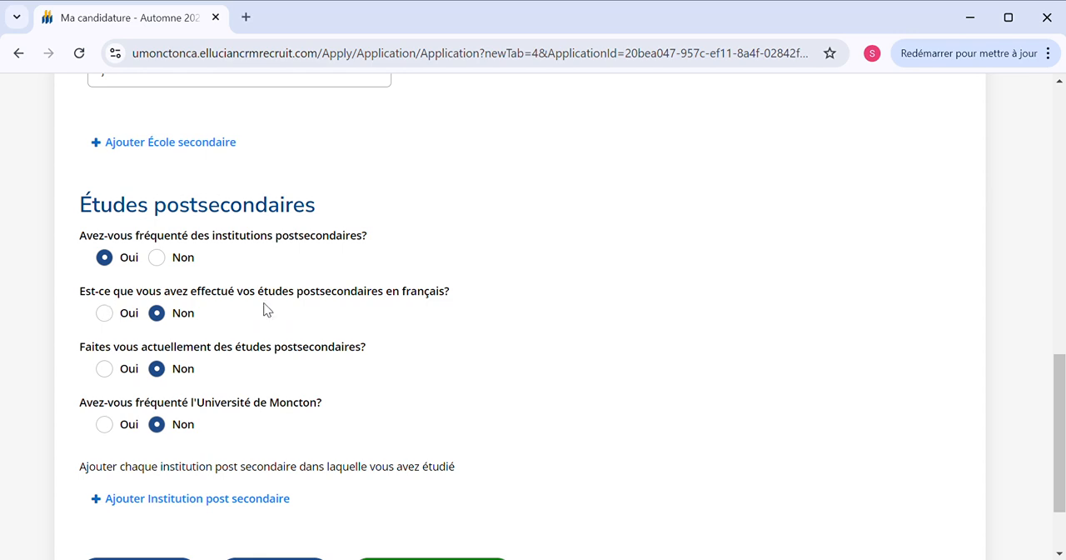
left_click(121, 315)
left_click(112, 371)
left_click(171, 368)
scroll(173, 391, "down", 2)
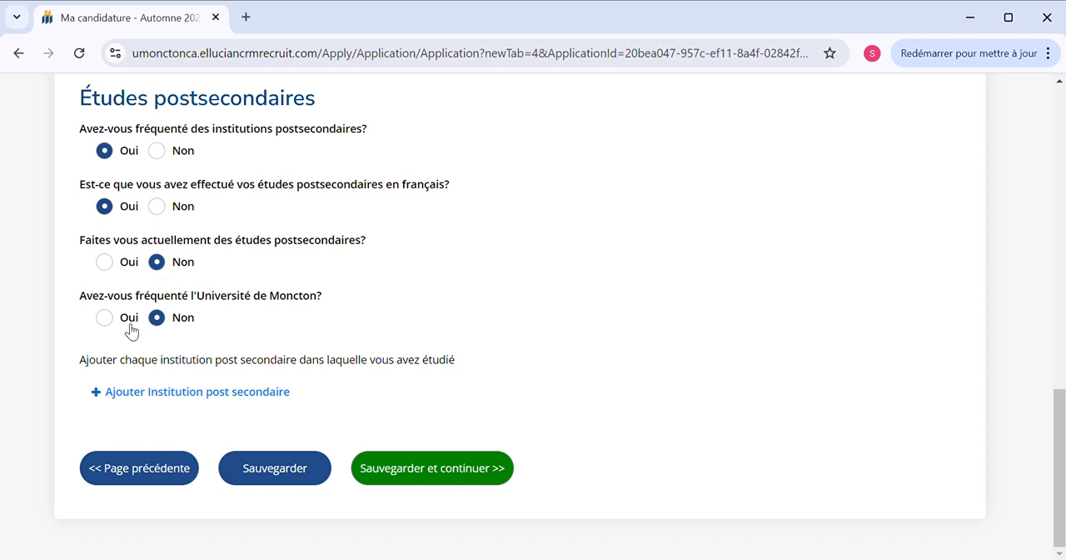
Add a postsecondary institution entry, set its country to Guinée, and search for "Université"
left_click(170, 393)
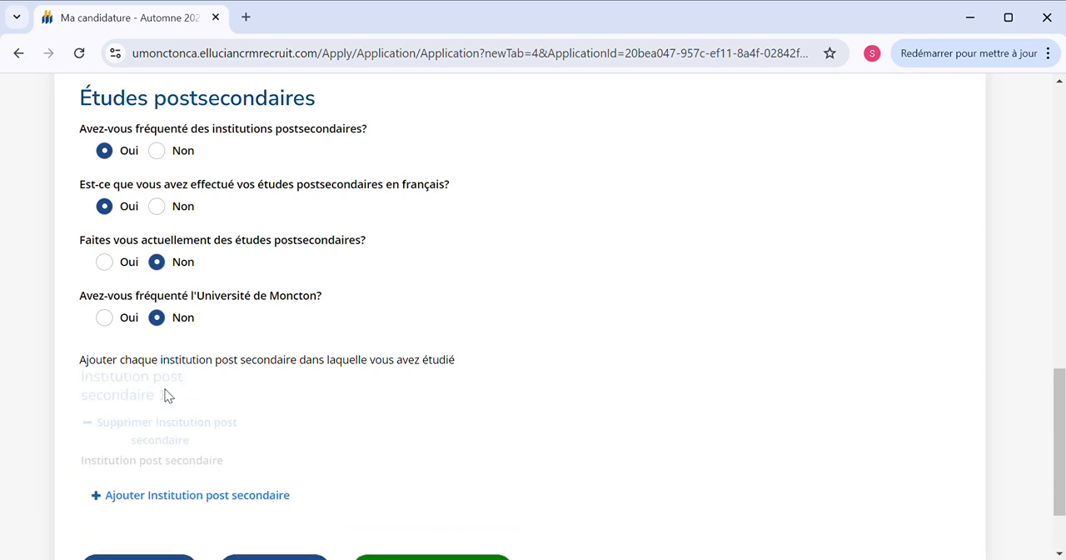
scroll(156, 432, "down", 2)
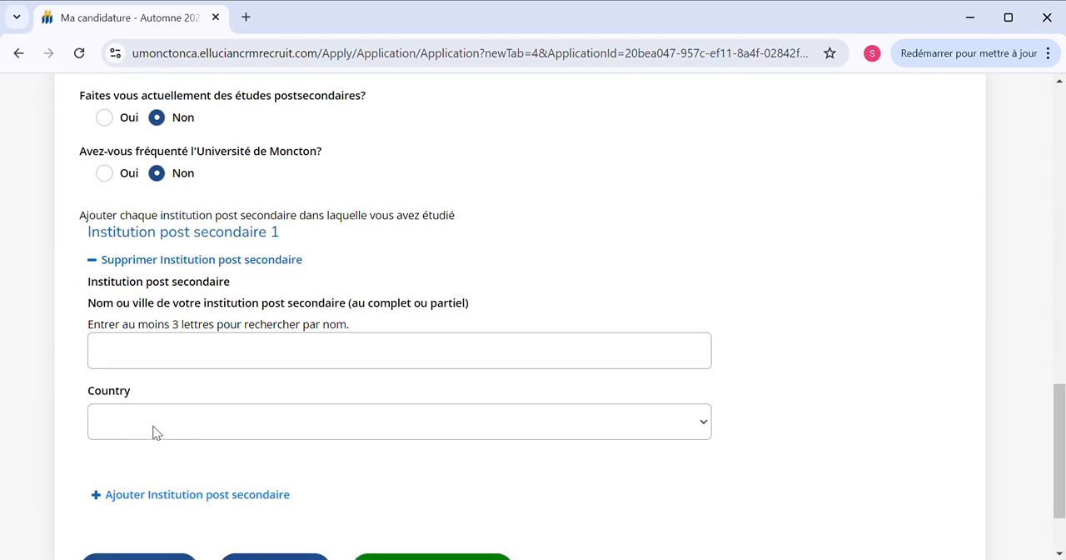
scroll(164, 363, "down", 2)
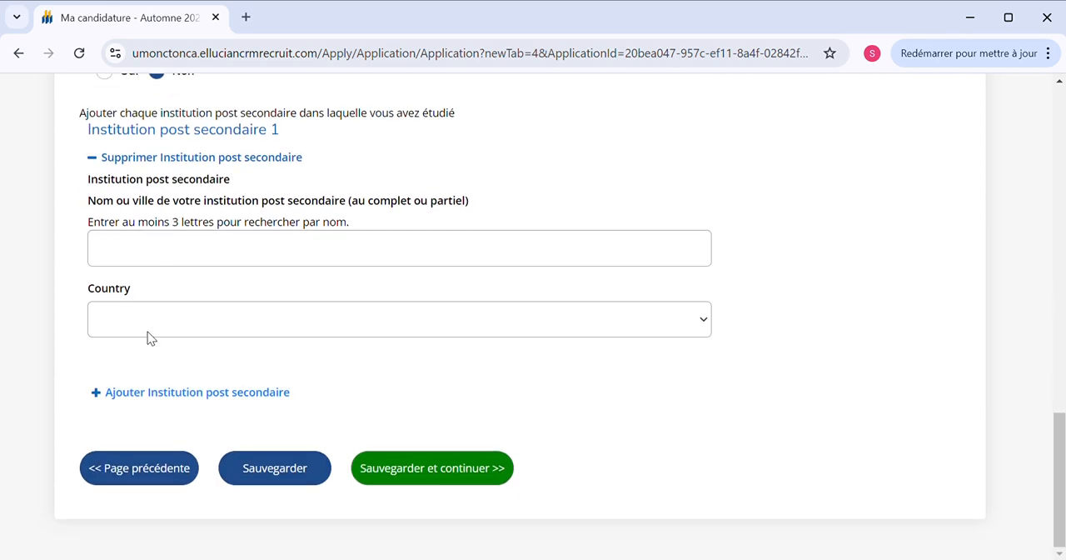
left_click(145, 290)
left_click(153, 250)
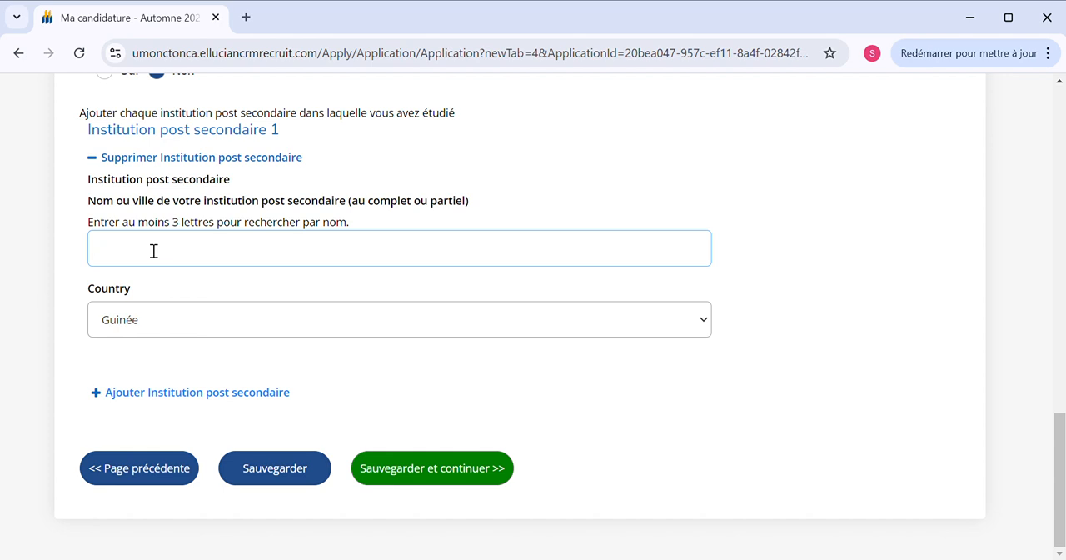
type("Univer")
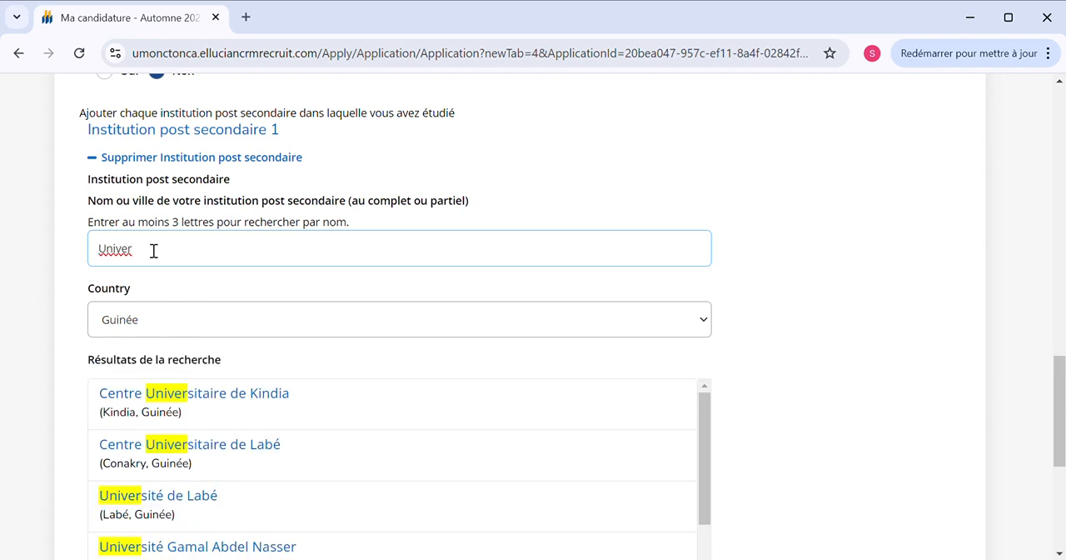
type("sité")
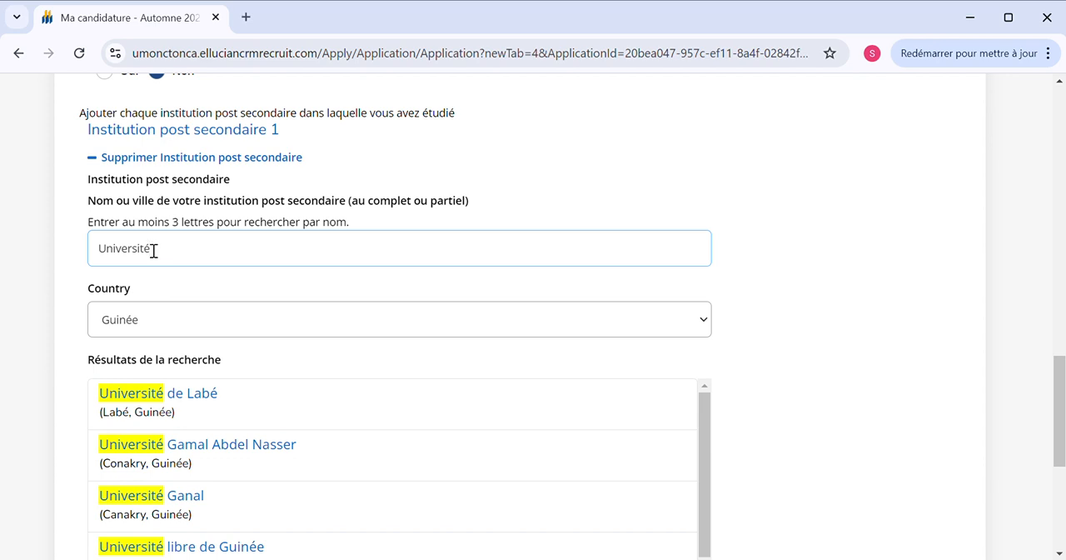
Try to narrow the postsecondary institution search to "Université Gén", and restore the search text "Université"
type("Ge")
key("BackSpace")
type("én")
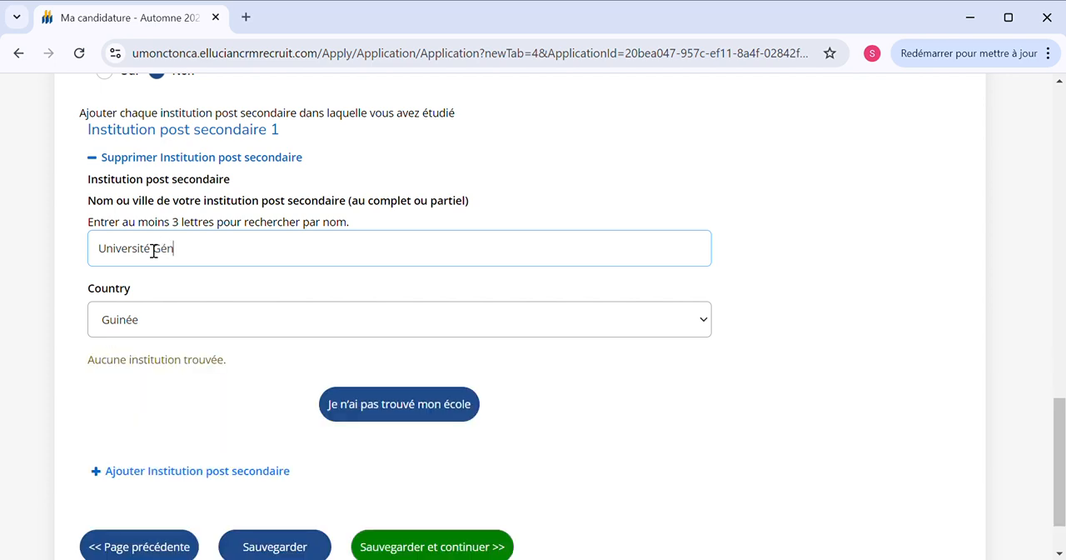
key("BackSpace")
key("BackSpace")
key("BackSpace")
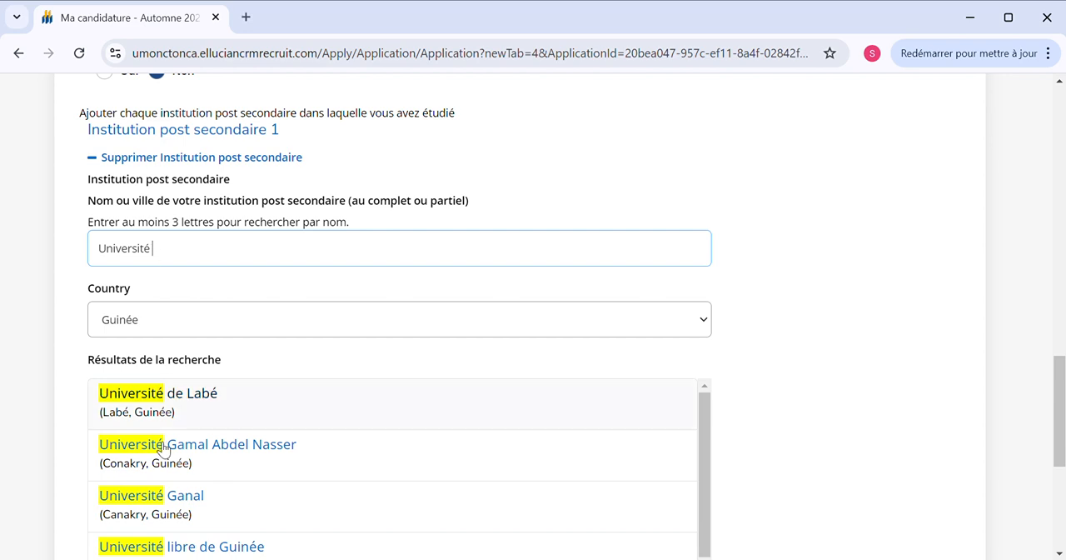
Select Université de Labé (Labé, Guinée) from the search results as the first postsecondary institution
scroll(200, 500, "down", 2)
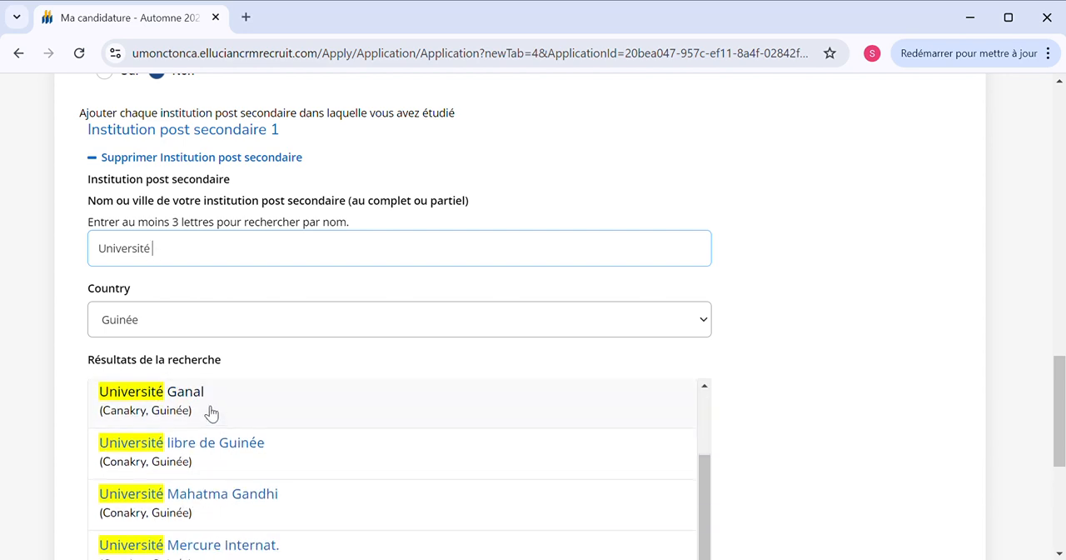
scroll(212, 411, "down", 5)
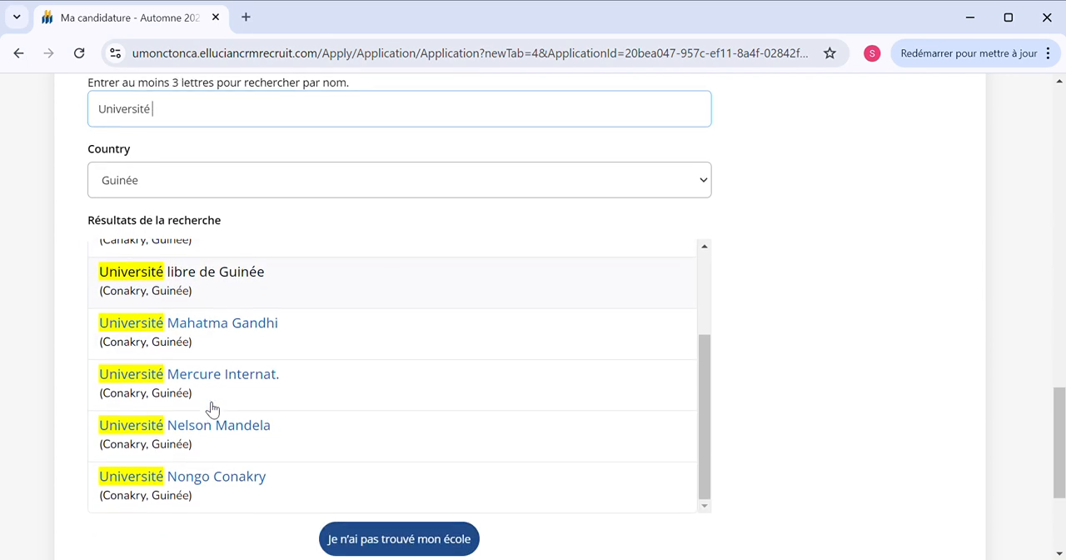
scroll(212, 408, "up", 3)
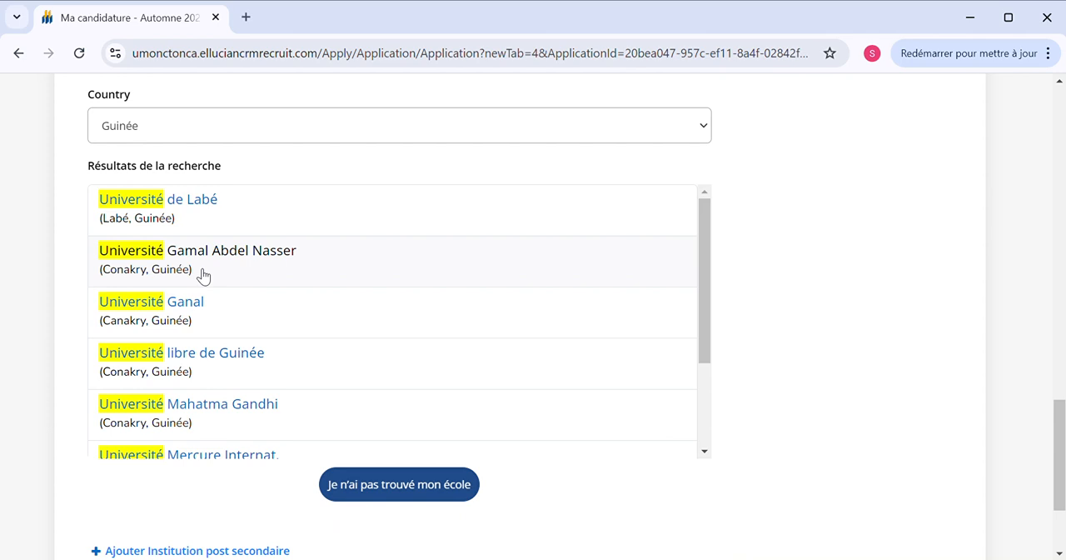
scroll(191, 330, "up", 1)
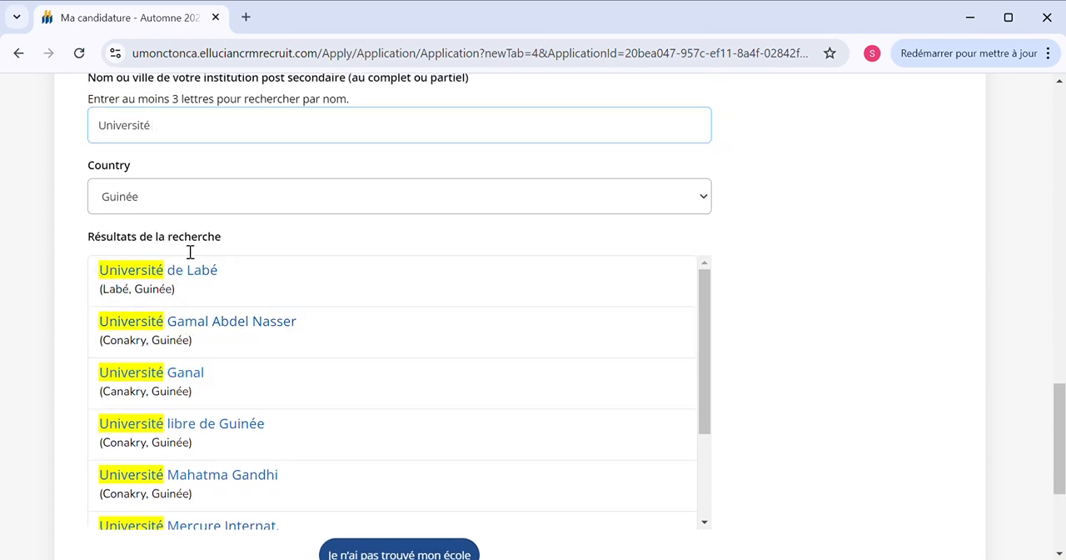
left_click(184, 278)
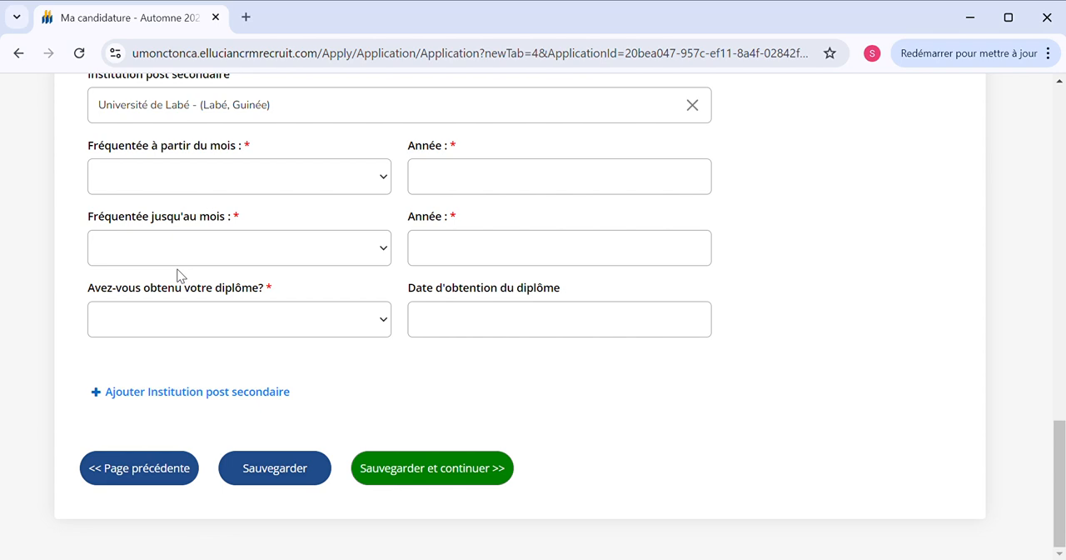
Set the attendance period at Université de Labé from octobre 2019 to mai 2021
scroll(208, 249, "up", 1)
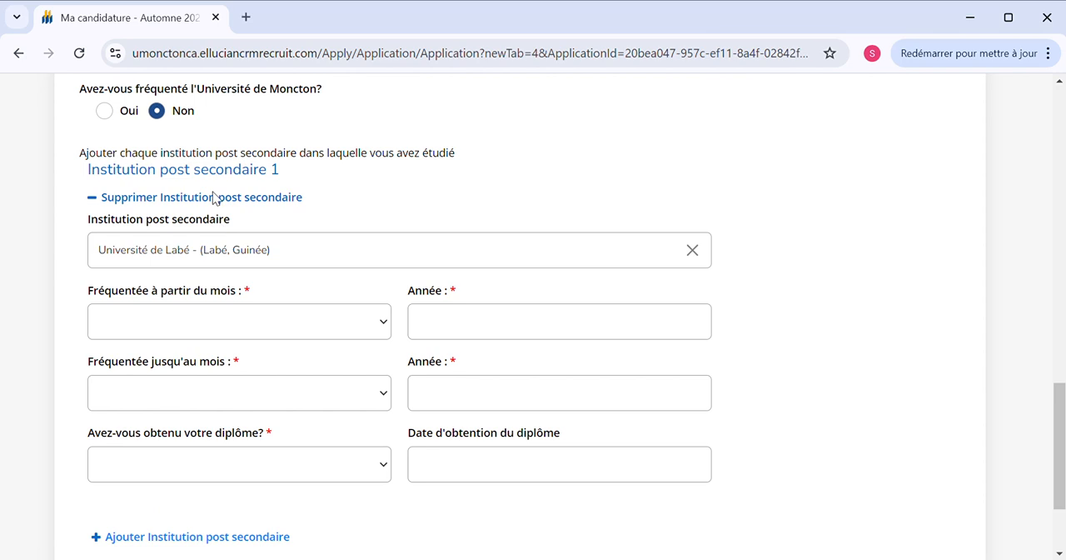
left_click(221, 257)
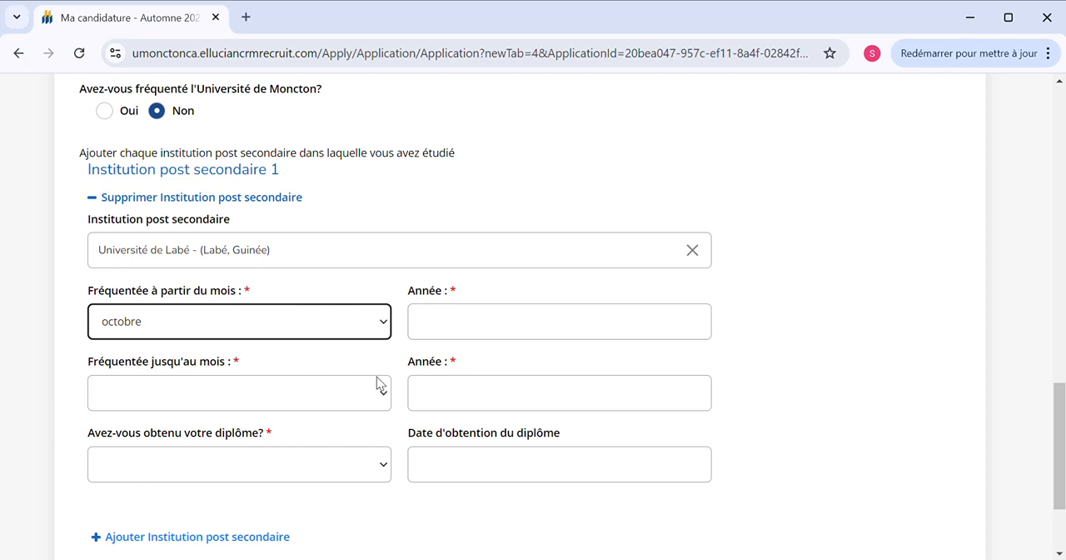
left_click(489, 332)
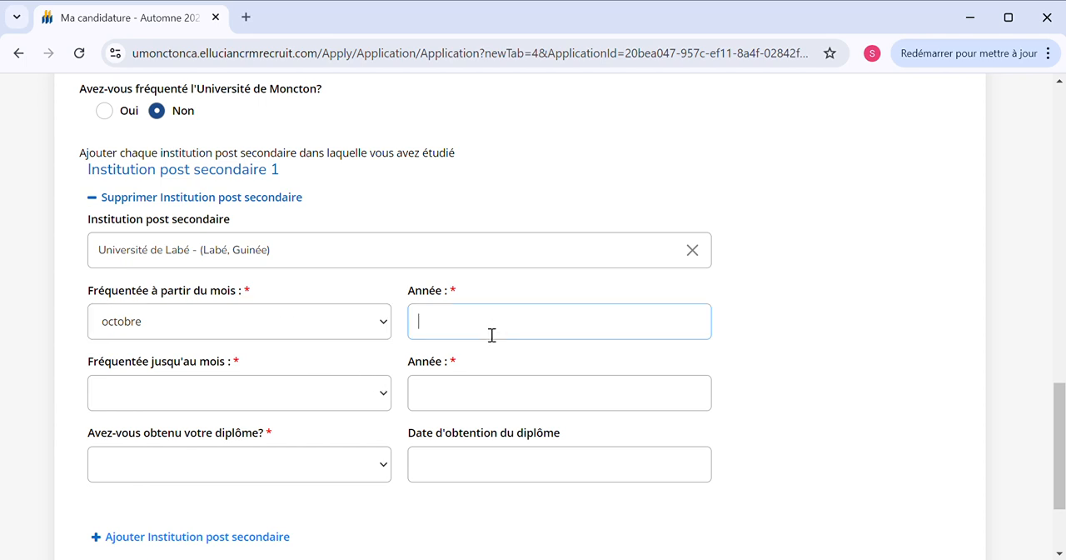
type("2019")
left_click(208, 241)
left_click(452, 405)
type("2021")
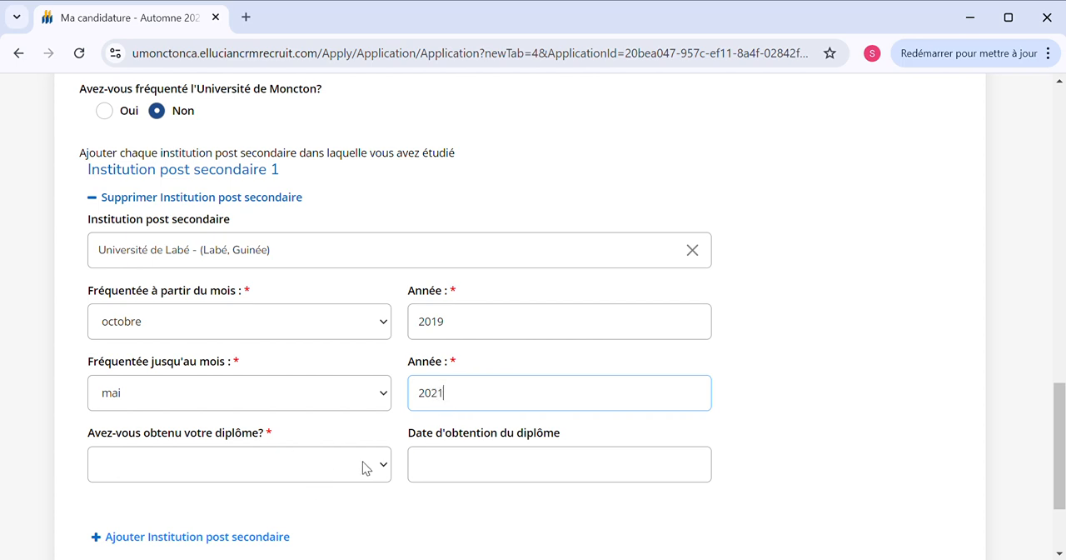
Answer Oui to having obtained the diploma and set its award date to 9/1/2022
left_click(327, 424)
key("Tab")
key("Down")
left_click(448, 483)
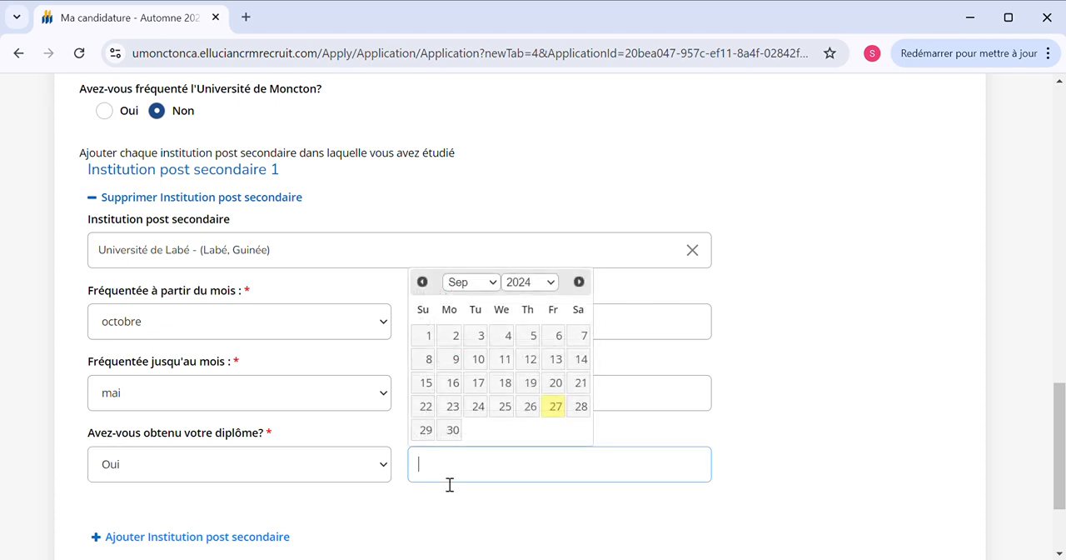
left_click(548, 283)
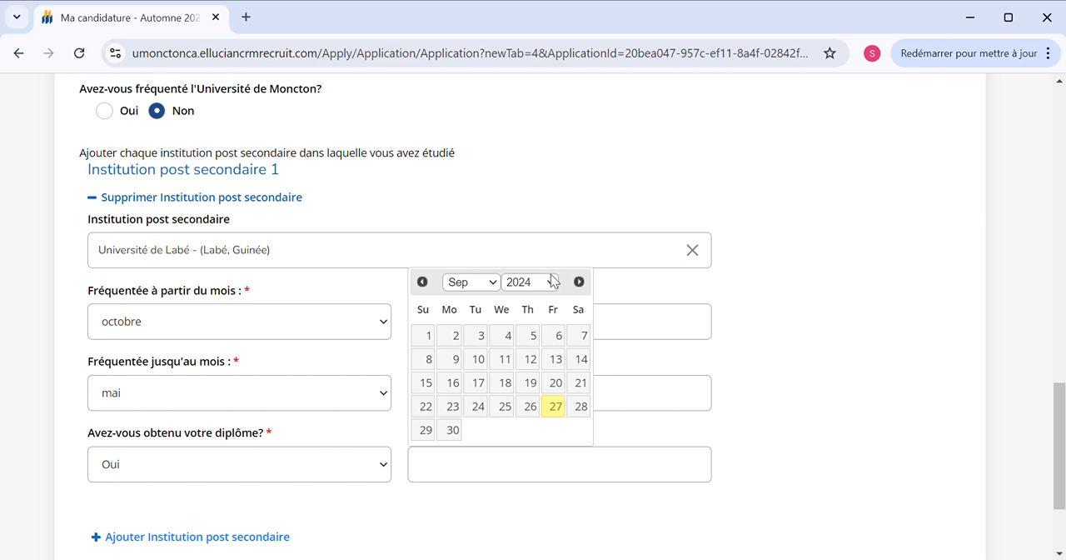
left_click(535, 214)
left_click(534, 335)
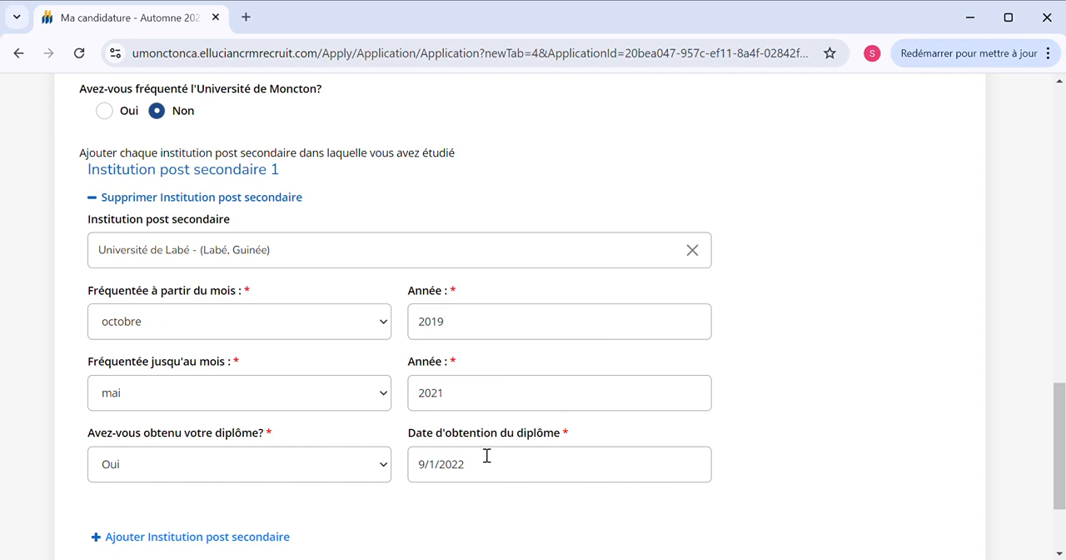
Check the postsecondary institution entry, save the academic section and continue to the signature section
scroll(479, 469, "down", 3)
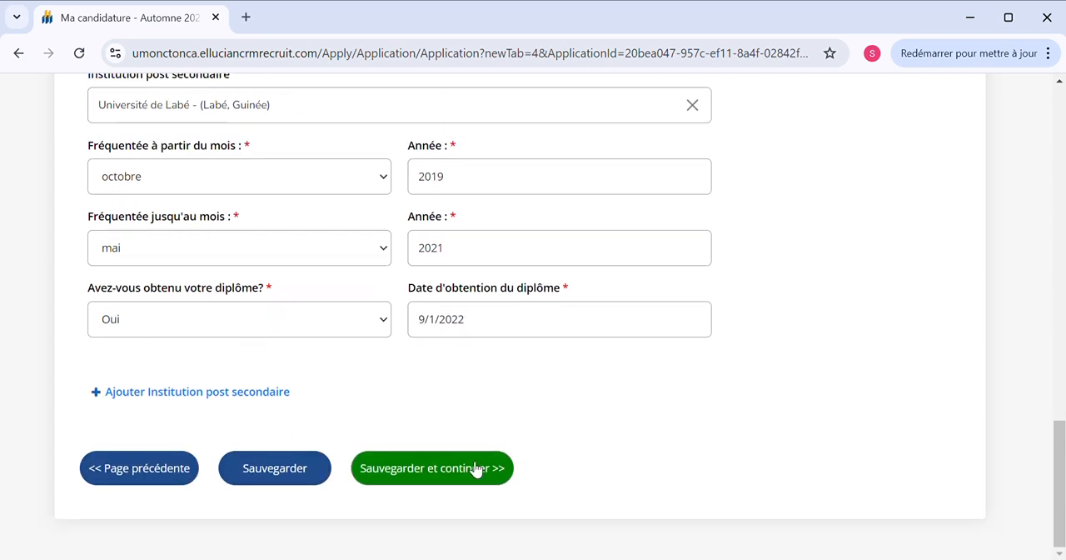
scroll(418, 357, "up", 4)
scroll(418, 356, "down", 2)
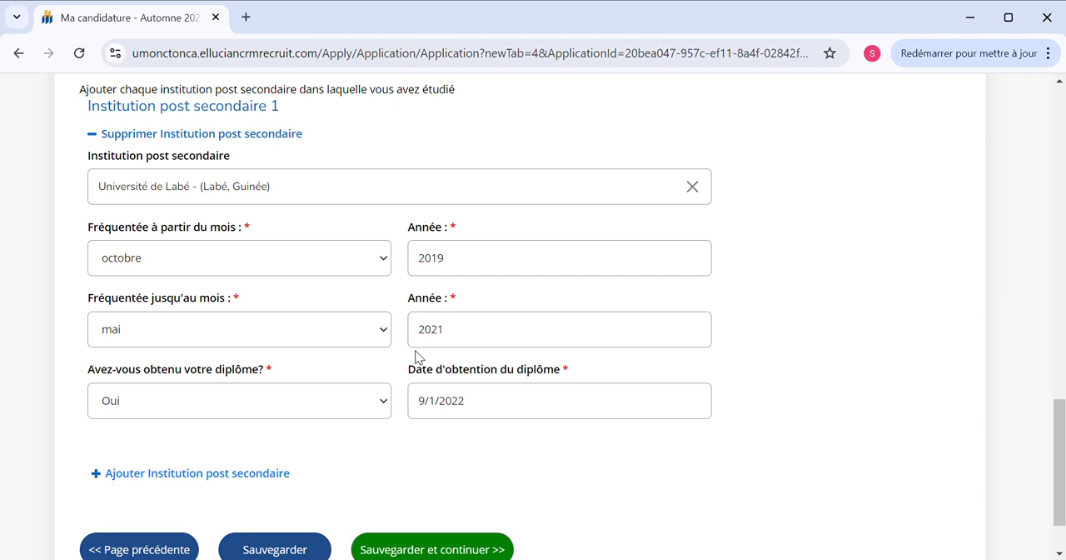
scroll(418, 357, "up", 1)
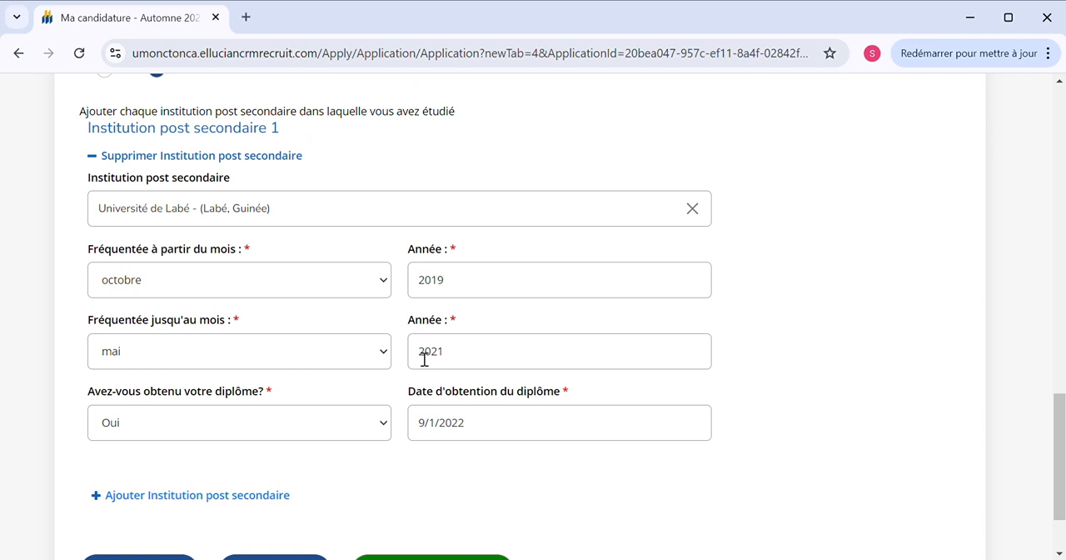
scroll(421, 358, "down", 2)
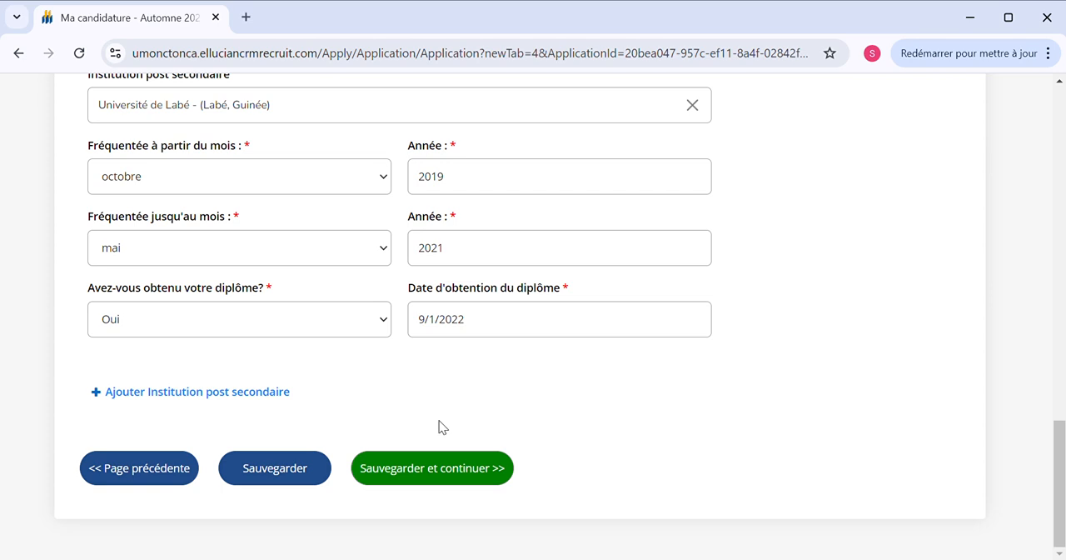
left_click(434, 463)
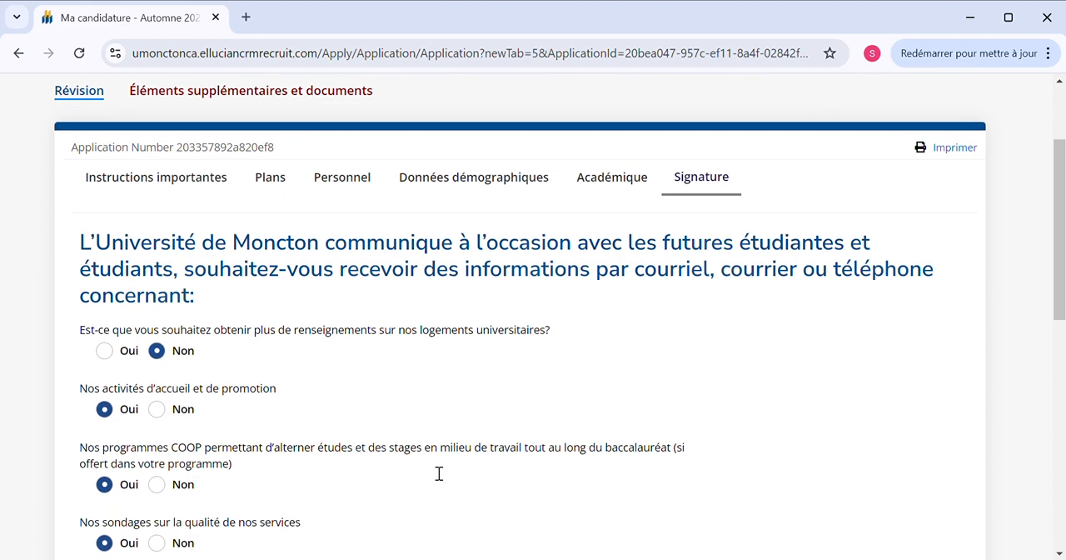
Answer Oui to receiving more information on university housing and accept the listed application conditions
scroll(433, 472, "down", 1)
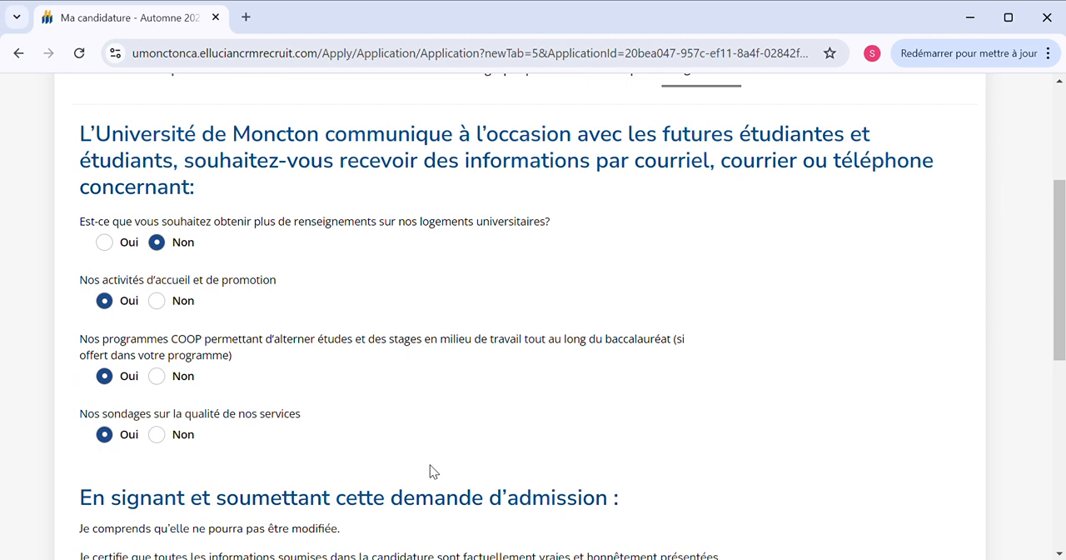
left_click(106, 242)
scroll(223, 429, "down", 2)
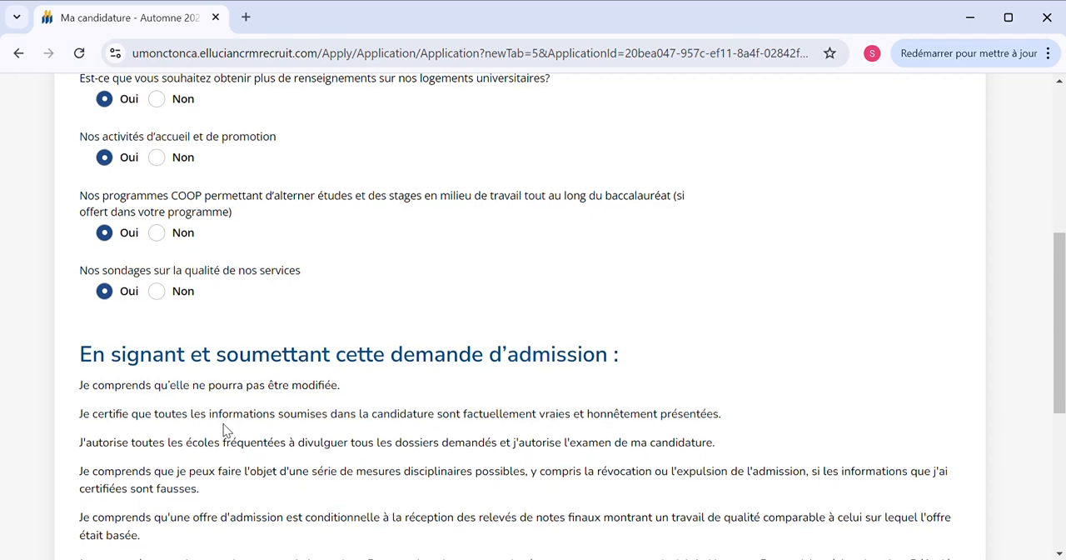
scroll(223, 429, "down", 3)
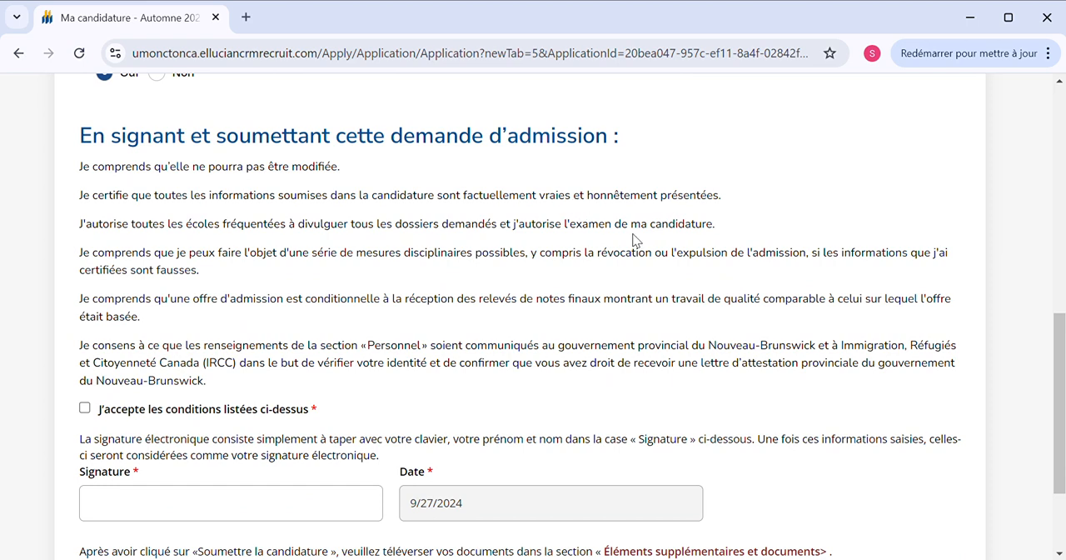
left_click(84, 409)
Sign the application electronically by entering the applicant's first and last name as the signature
scroll(83, 412, "down", 3)
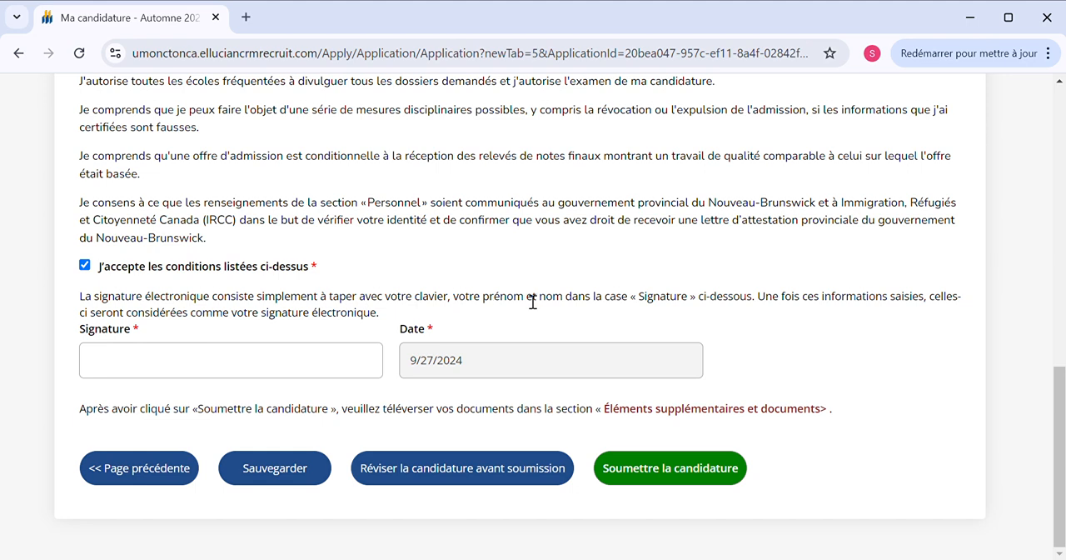
left_click(202, 370)
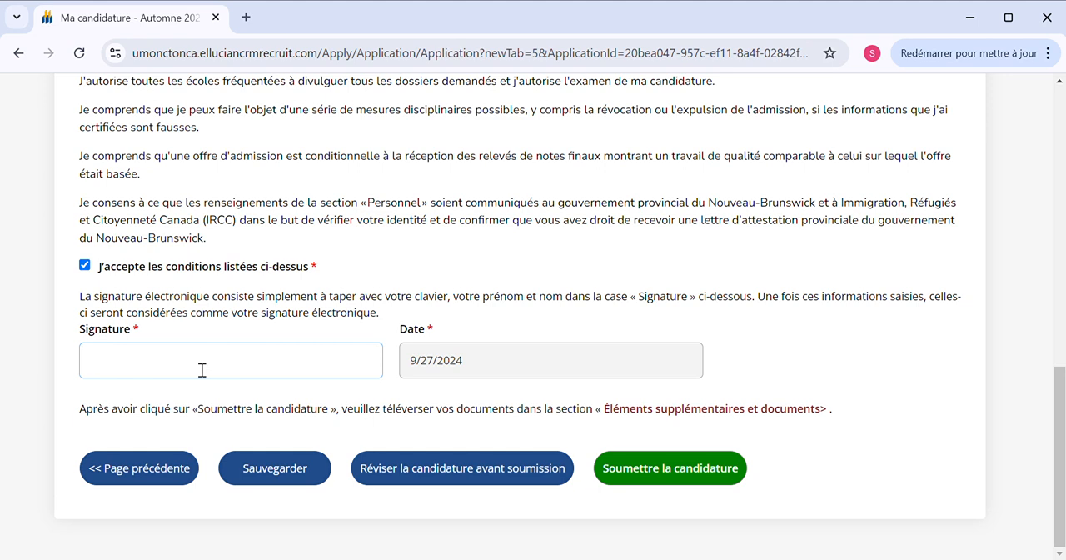
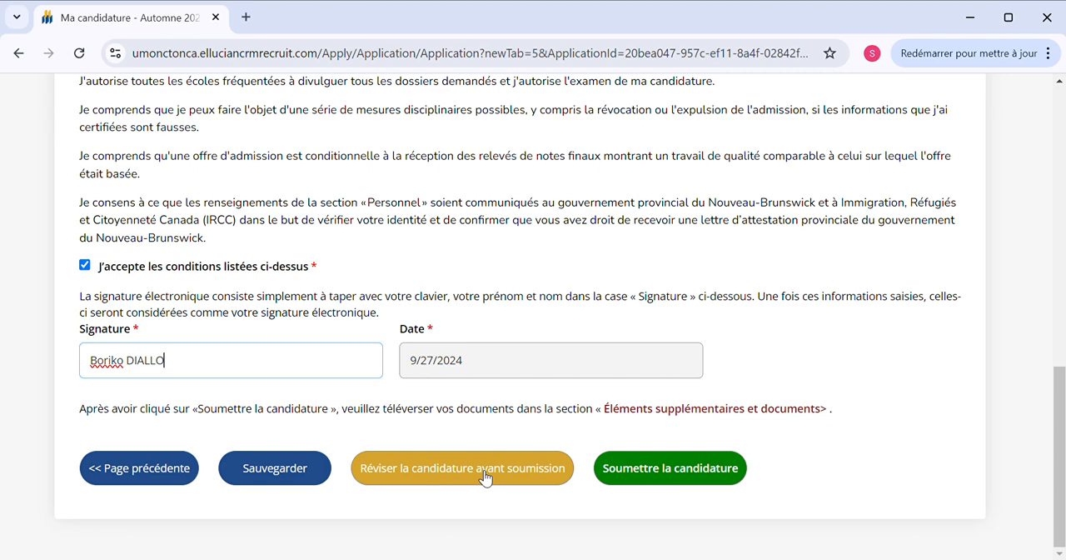
scroll(486, 477, "up", 2)
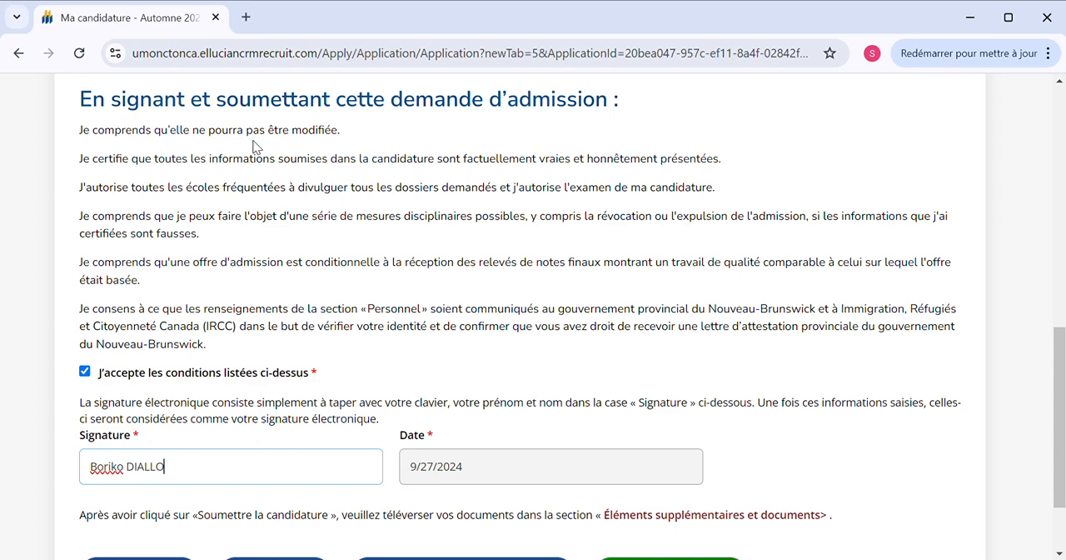
scroll(241, 167, "down", 2)
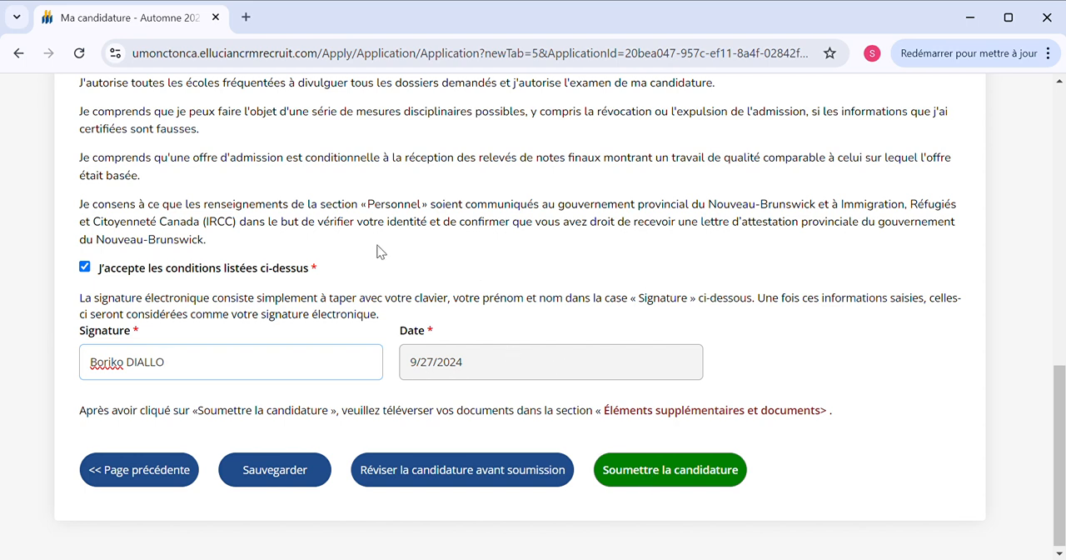
scroll(342, 372, "down", 1)
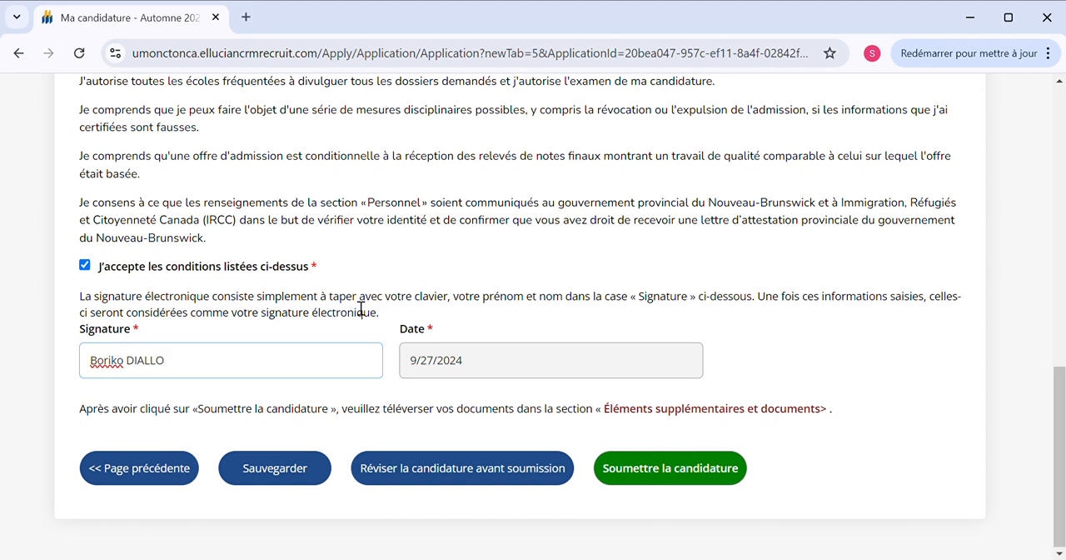